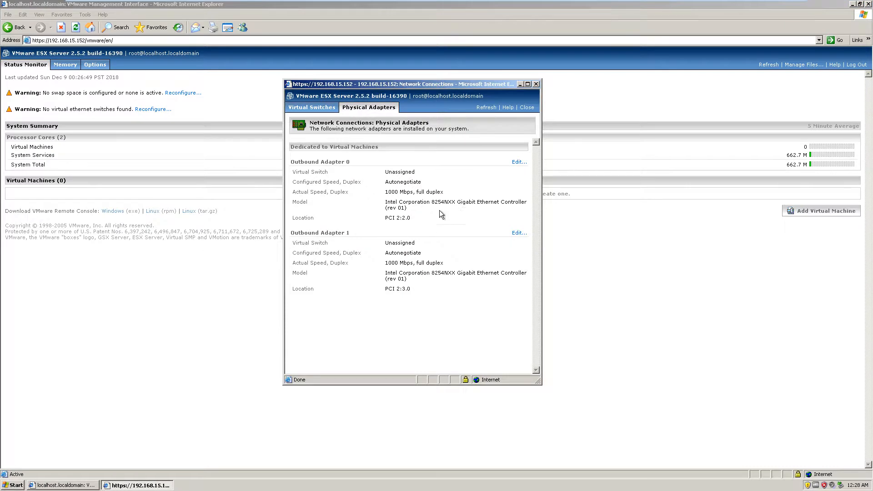
# - Examine the switch assignment, speed, model and location of both outbound physical adapters, and reposition the Network Connections window
pyautogui.moveTo(421, 177); pyautogui.dragTo(432, 240)
pyautogui.click(409, 208)
pyautogui.moveTo(385, 172); pyautogui.dragTo(409, 217)
pyautogui.click(409, 217)
pyautogui.moveTo(389, 96); pyautogui.dragTo(483, 96)
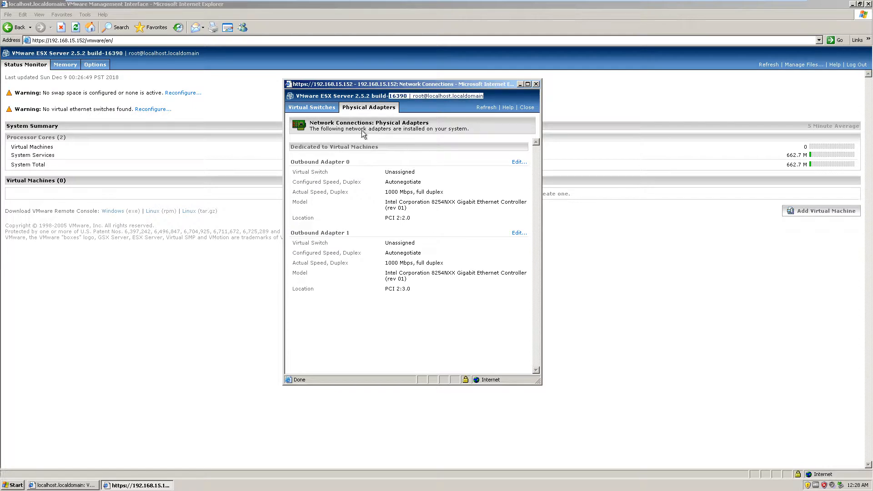
pyautogui.moveTo(291, 162); pyautogui.dragTo(366, 164)
pyautogui.moveTo(292, 232); pyautogui.dragTo(379, 226)
pyautogui.click(379, 226)
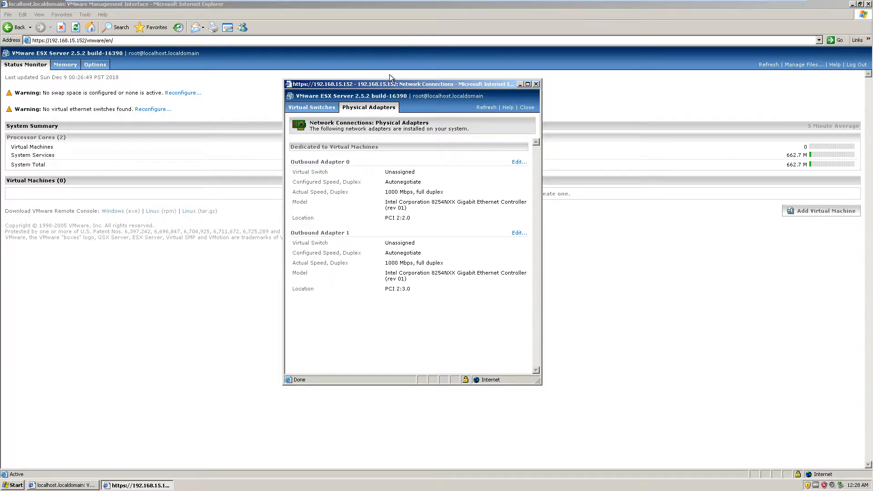
pyautogui.moveTo(389, 75); pyautogui.dragTo(447, 86)
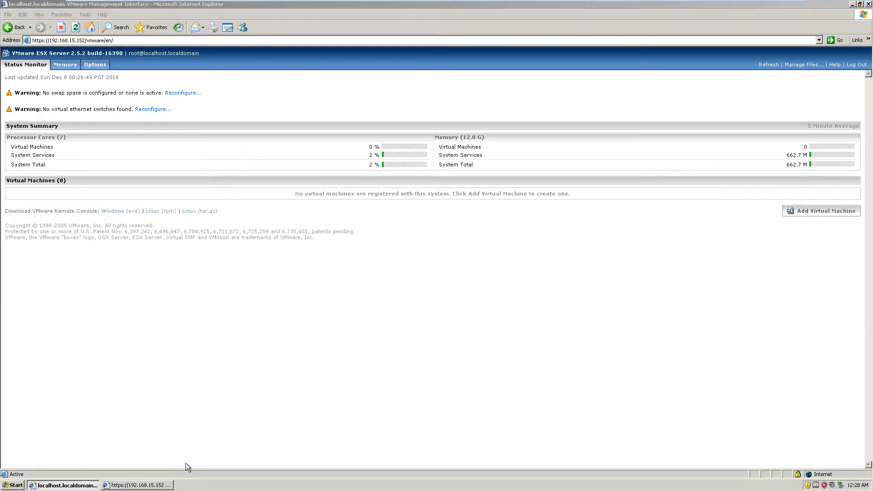
pyautogui.click(159, 485)
pyautogui.moveTo(377, 85); pyautogui.dragTo(533, 118)
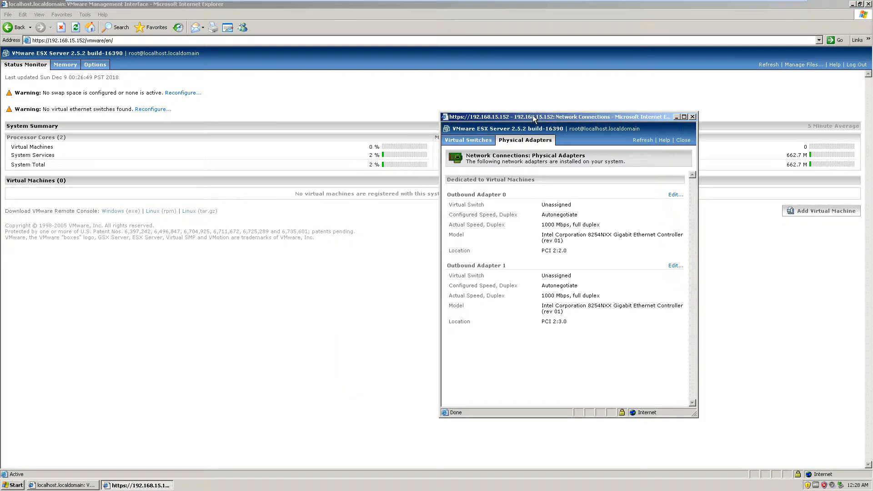
# - Create a virtual ethernet switch with the network label Network1, bound to Outbound Adapter 0
pyautogui.click(468, 139)
pyautogui.scroll(-3, 623, 237)
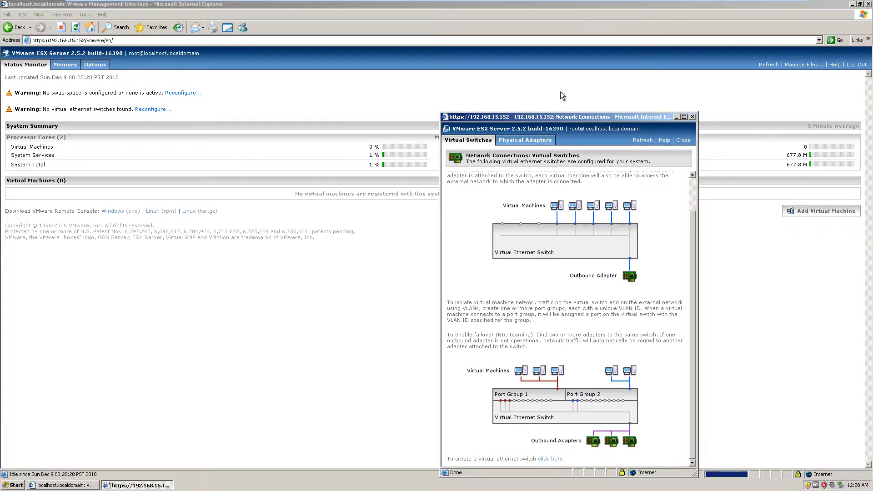
pyautogui.scroll(2, 593, 309)
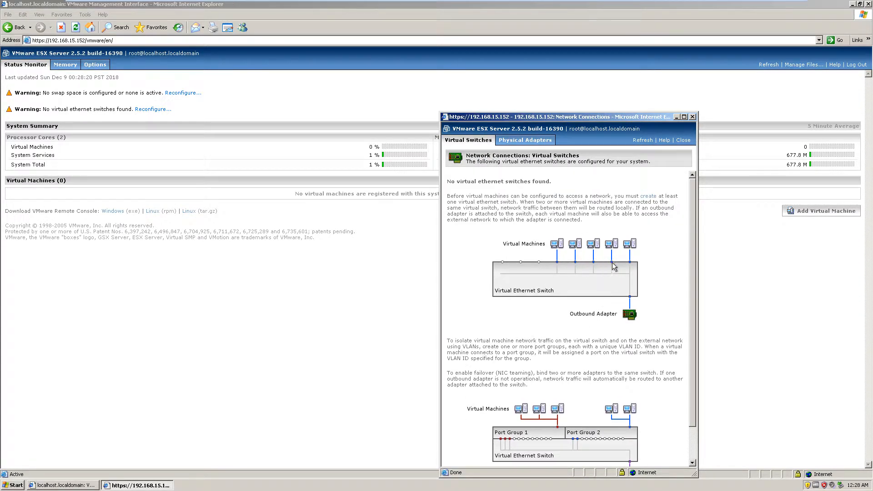
pyautogui.scroll(-2, 618, 262)
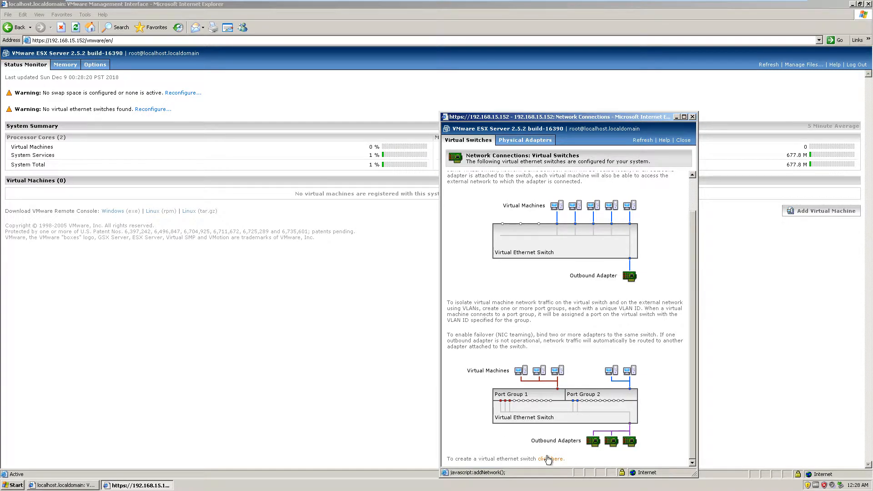
pyautogui.click(551, 459)
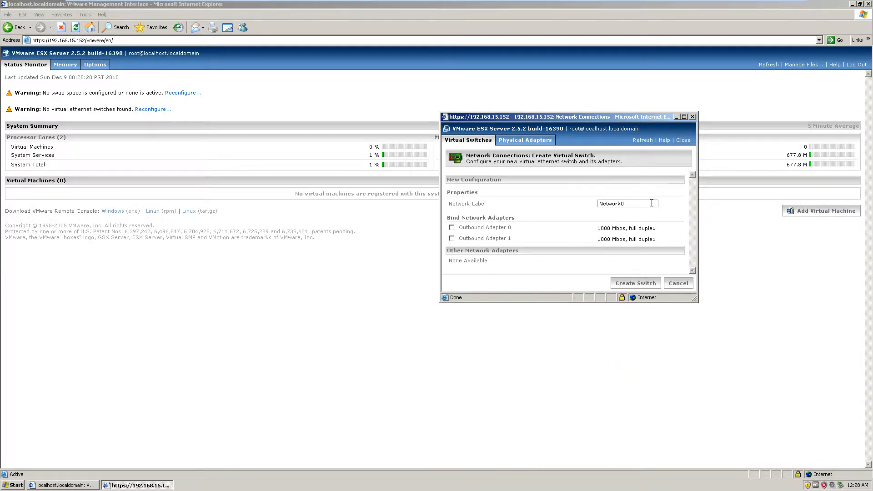
pyautogui.moveTo(652, 203); pyautogui.dragTo(547, 205)
pyautogui.write('Network1')
pyautogui.click(641, 283)
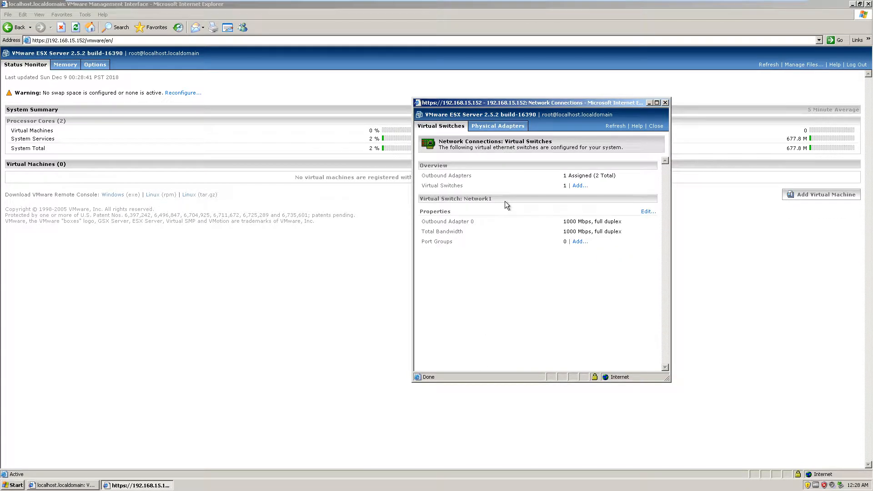
# - Check the adapter and switch counts in the virtual switches overview against the physical adapters list
pyautogui.moveTo(566, 175); pyautogui.dragTo(624, 175)
pyautogui.click(598, 179)
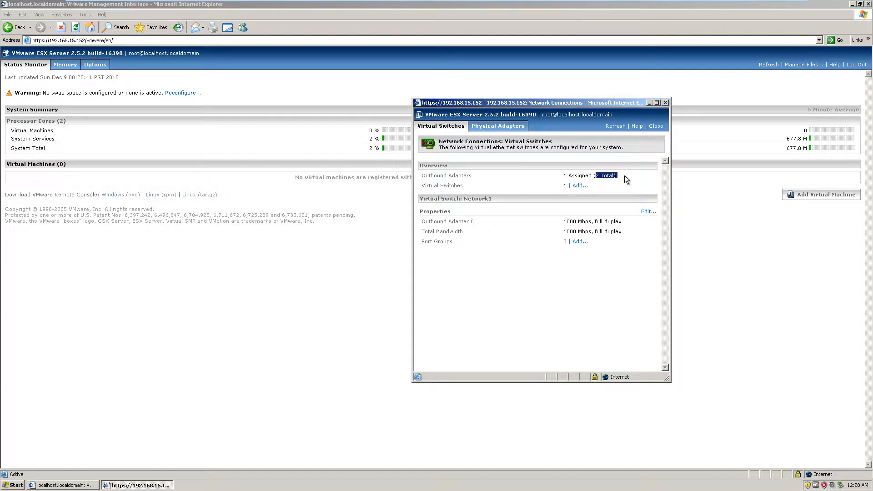
pyautogui.click(564, 186)
pyautogui.click(488, 130)
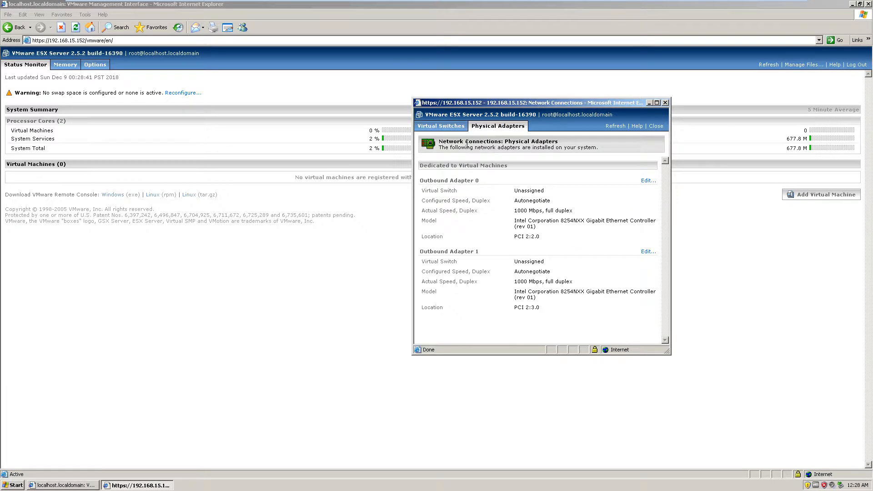
pyautogui.click(448, 129)
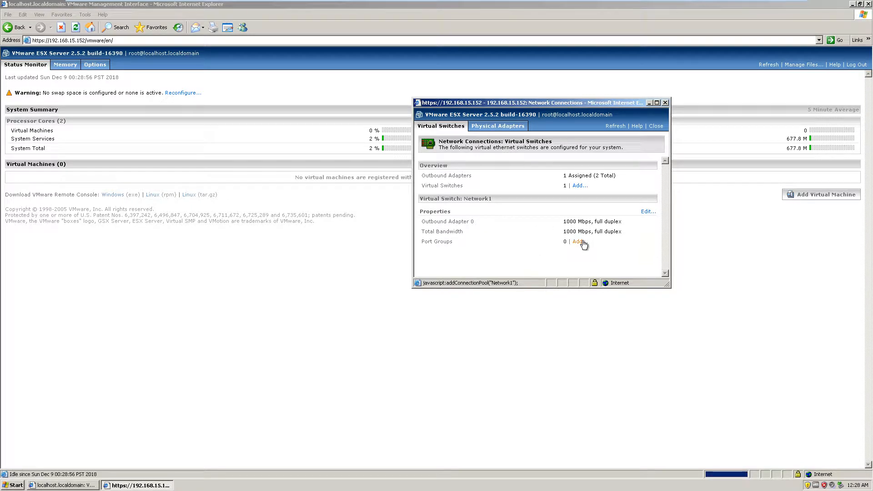
pyautogui.moveTo(578, 175); pyautogui.dragTo(591, 178)
# - Add a second virtual switch with the network label LAN, bound to Outbound Adapter 1
pyautogui.click(581, 186)
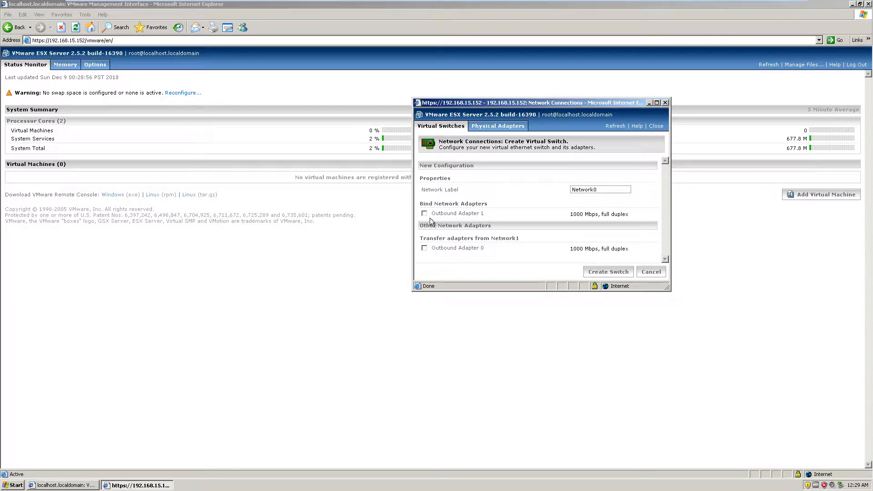
pyautogui.hotkey('shift', 'Tab')
pyautogui.write('LAN')
pyautogui.click(606, 272)
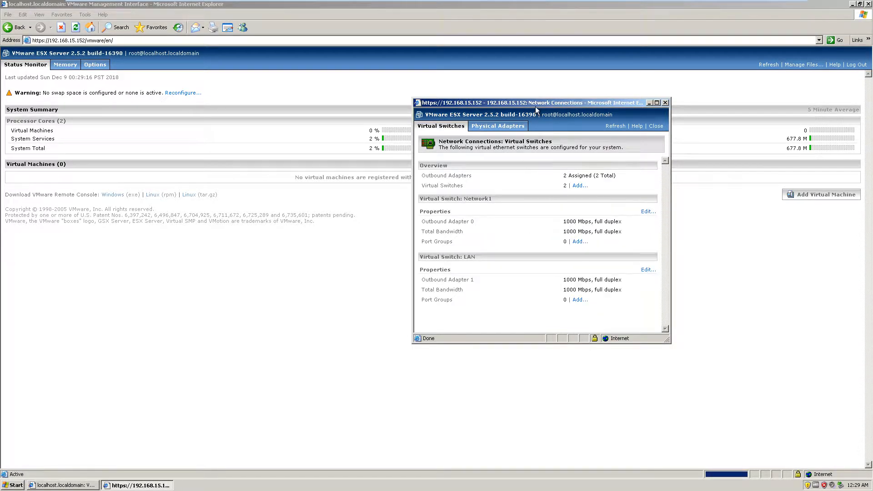
# - Examine the properties and bound adapters of the Network1 and LAN virtual switches
pyautogui.moveTo(535, 106); pyautogui.dragTo(496, 137)
pyautogui.moveTo(402, 230); pyautogui.dragTo(492, 229)
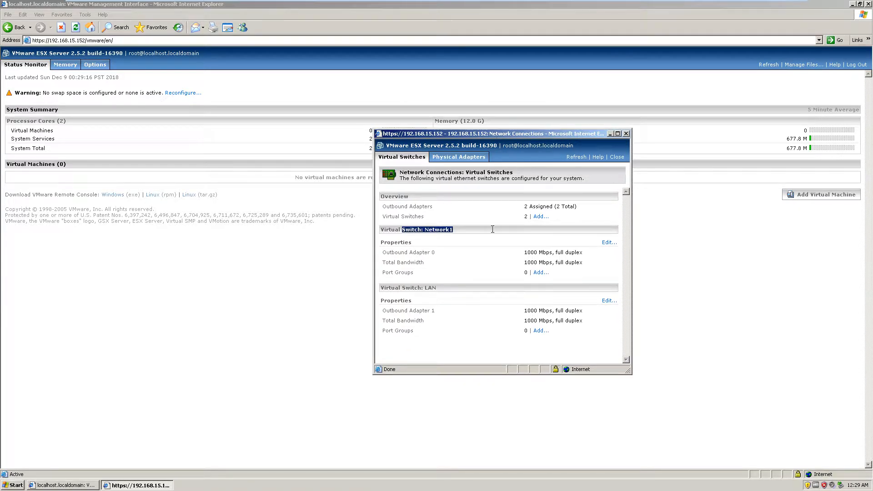
pyautogui.moveTo(403, 287); pyautogui.dragTo(491, 288)
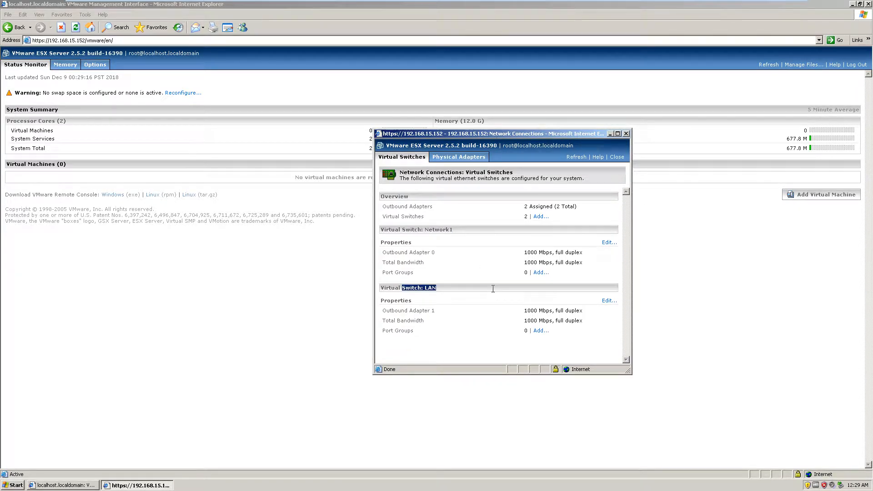
pyautogui.click(494, 291)
pyautogui.moveTo(435, 256); pyautogui.dragTo(482, 265)
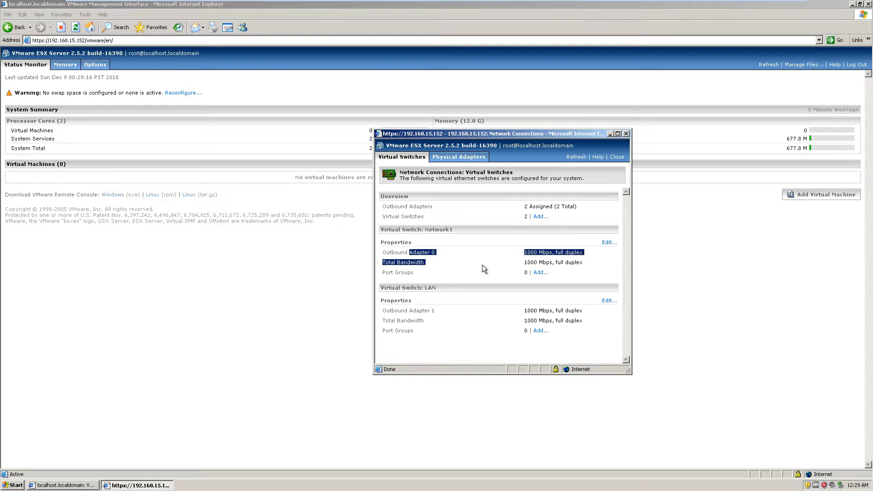
pyautogui.click(482, 264)
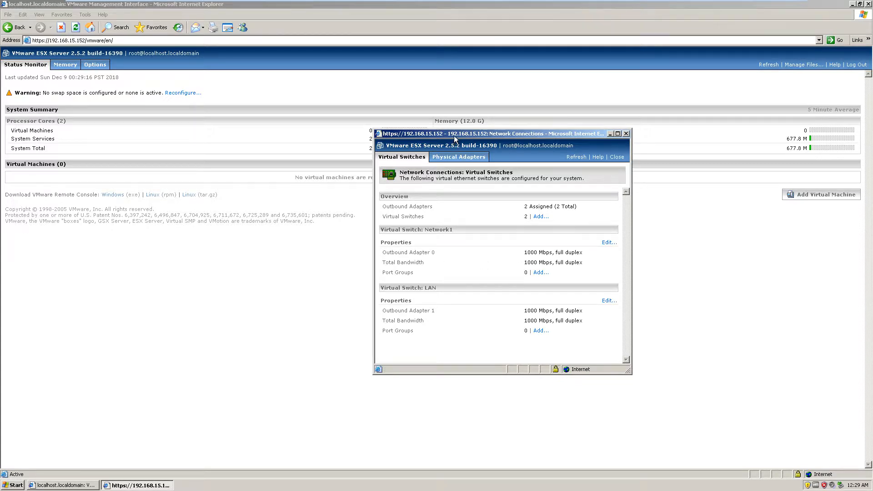
# - Inspect the virtual switch assignment, model and location of both physical adapters, and return to the virtual switches overview
pyautogui.moveTo(451, 135); pyautogui.dragTo(467, 159)
pyautogui.click(479, 179)
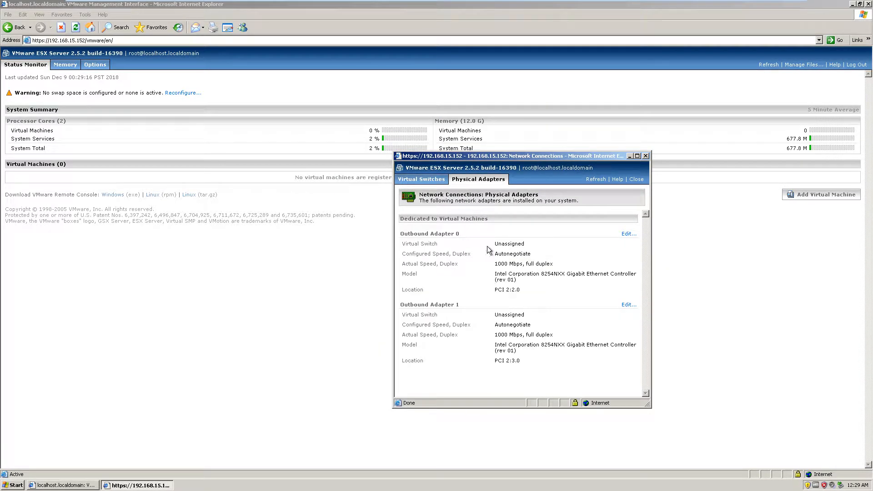
pyautogui.moveTo(486, 247); pyautogui.dragTo(592, 263)
pyautogui.moveTo(500, 281); pyautogui.dragTo(513, 282)
pyautogui.click(570, 297)
pyautogui.moveTo(499, 352); pyautogui.dragTo(531, 380)
pyautogui.click(532, 380)
pyautogui.click(428, 180)
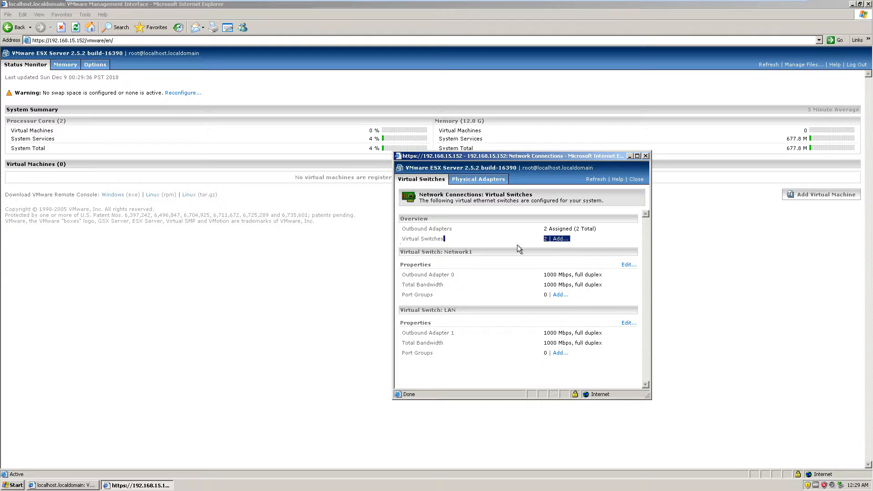
pyautogui.click(492, 182)
pyautogui.click(406, 179)
# - Add a port group labelled VLAN1 with VLAN ID 1 to the LAN virtual switch
pyautogui.click(560, 353)
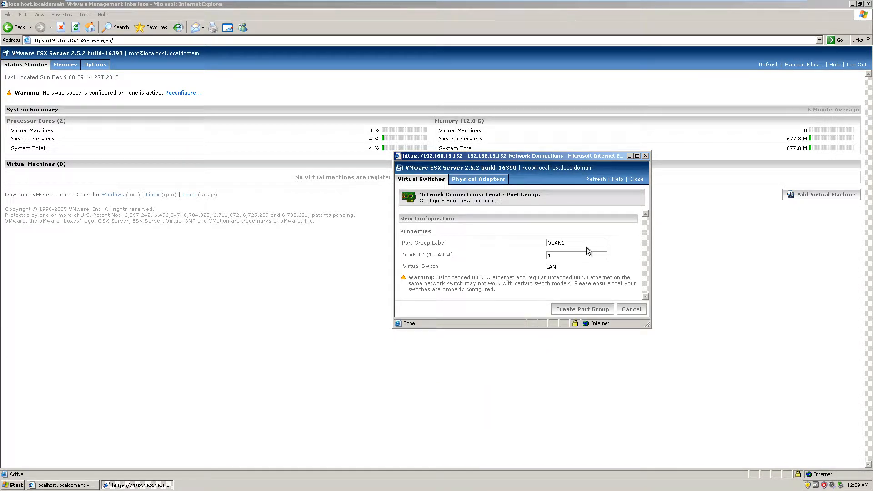
pyautogui.moveTo(586, 247); pyautogui.dragTo(463, 246)
pyautogui.click(564, 309)
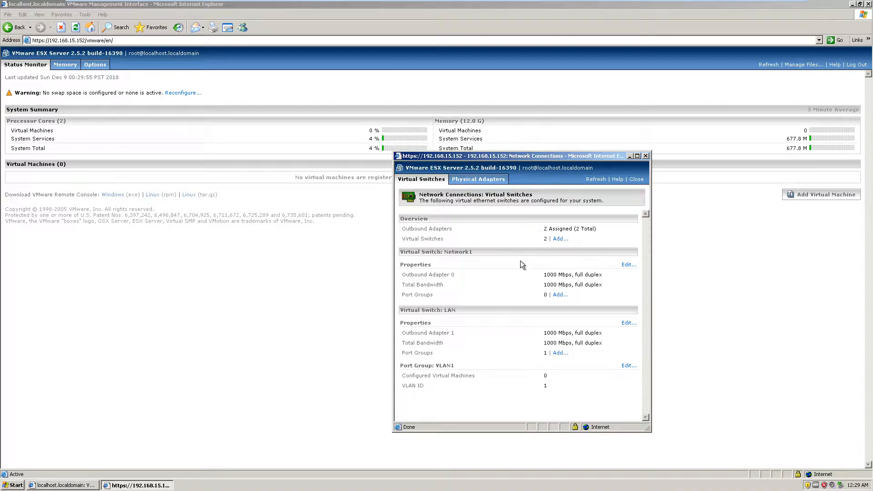
# - Review the virtual switches and the VLAN1 port group, and close the Network Connections window
pyautogui.moveTo(524, 157); pyautogui.dragTo(481, 112)
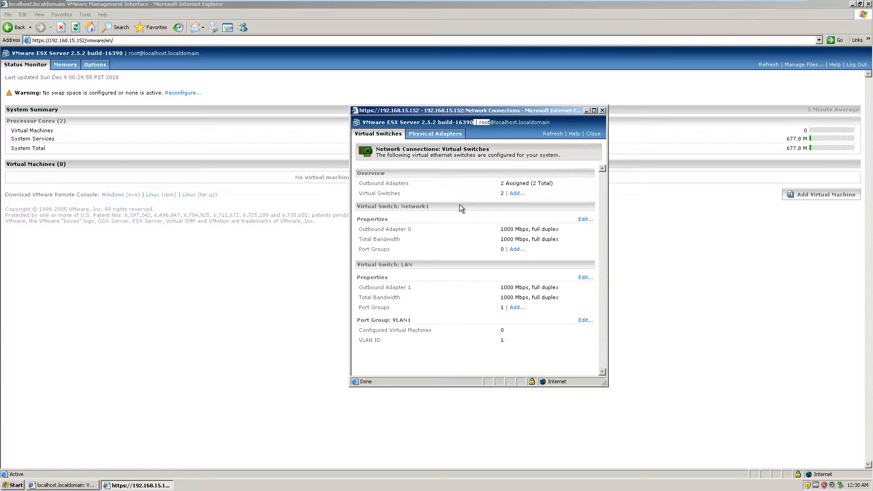
pyautogui.moveTo(439, 111); pyautogui.dragTo(475, 108)
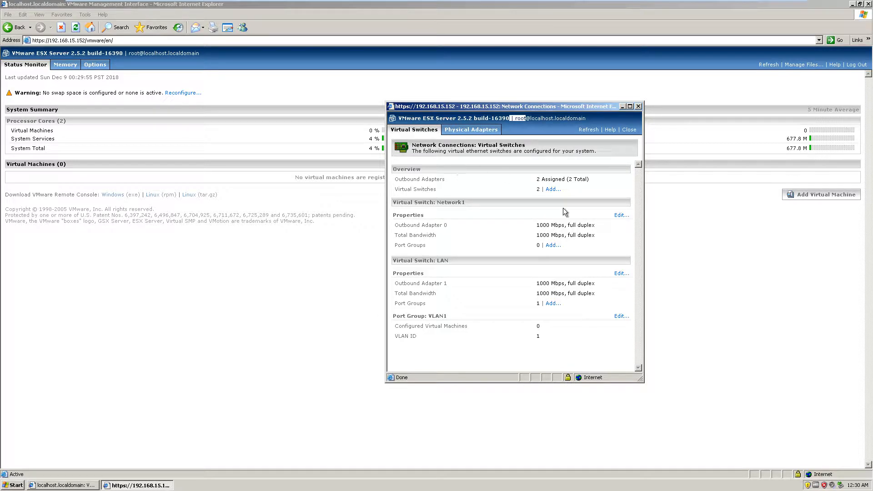
pyautogui.moveTo(552, 180); pyautogui.dragTo(566, 180)
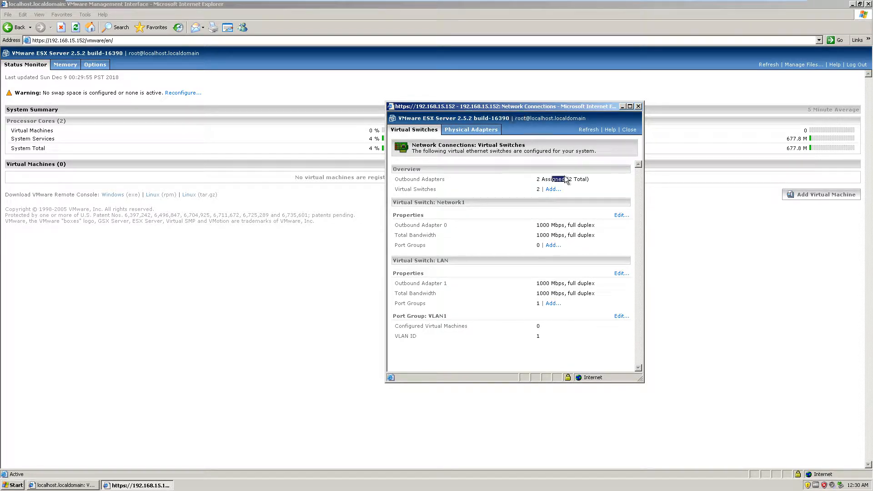
pyautogui.click(499, 189)
pyautogui.moveTo(526, 346); pyautogui.dragTo(572, 347)
pyautogui.click(538, 180)
pyautogui.moveTo(487, 195); pyautogui.dragTo(487, 286)
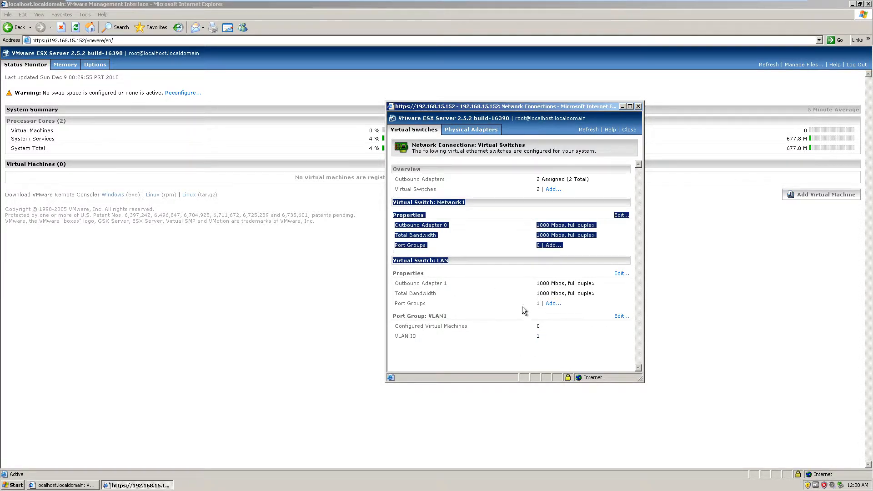
pyautogui.click(559, 339)
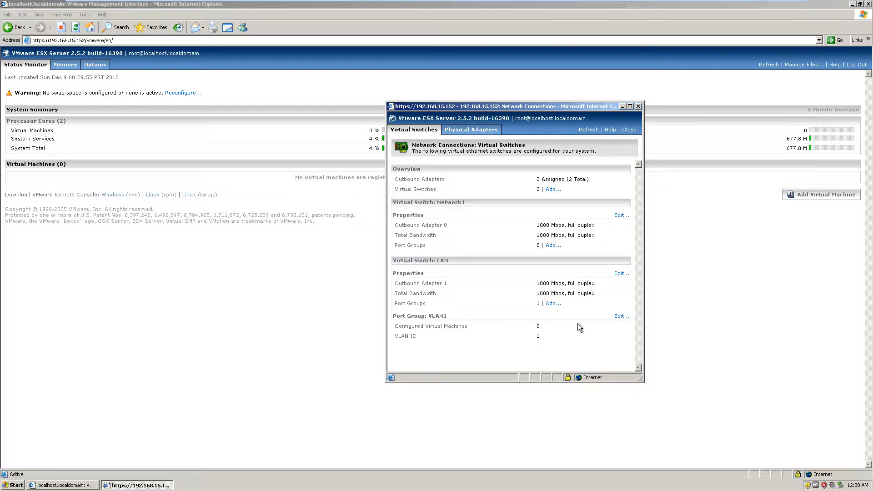
pyautogui.click(638, 107)
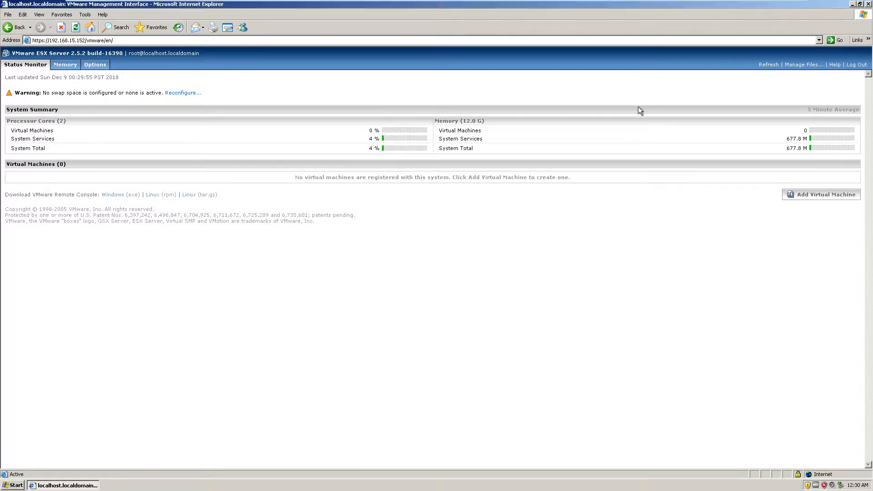
# - Examine the processor core and memory figures in the server's System Summary
pyautogui.moveTo(436, 121); pyautogui.dragTo(553, 125)
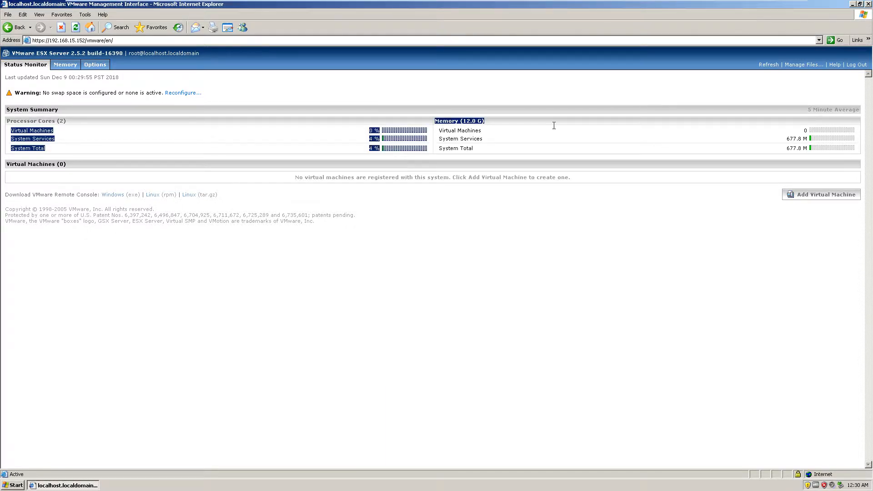
pyautogui.click(562, 146)
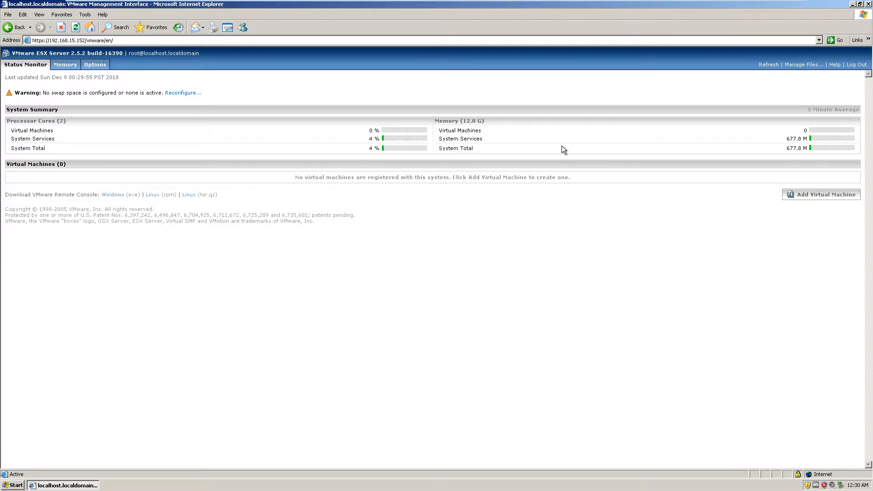
pyautogui.moveTo(436, 122); pyautogui.dragTo(540, 125)
pyautogui.click(540, 125)
pyautogui.moveTo(495, 96); pyautogui.dragTo(606, 186)
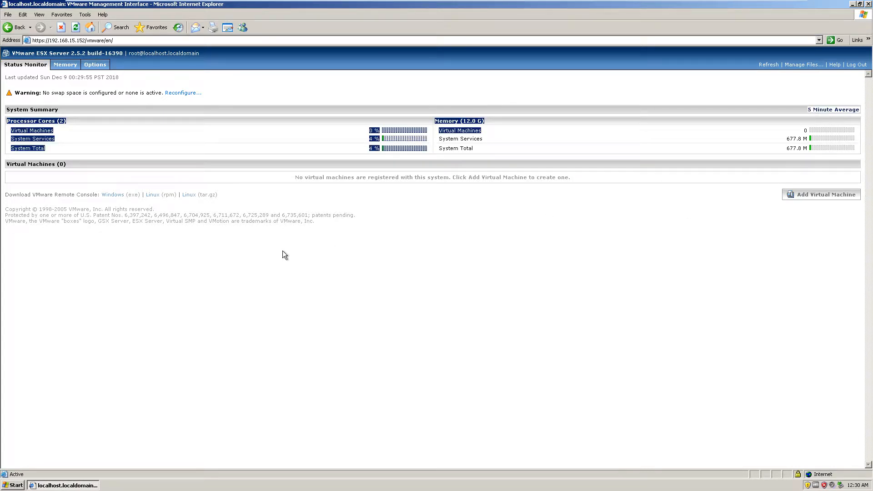
pyautogui.click(182, 254)
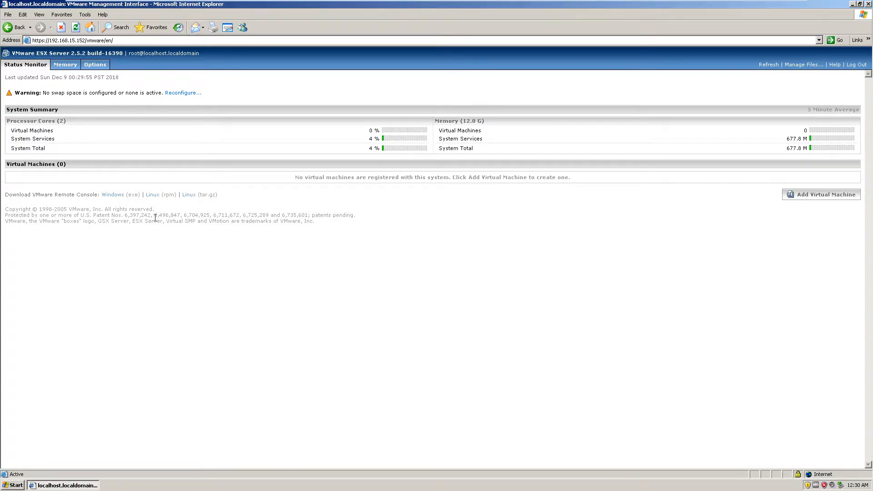
# - Download the Windows remote console installer VMware-console-2.5.2-16390.exe to My Documents and run it
pyautogui.click(119, 195)
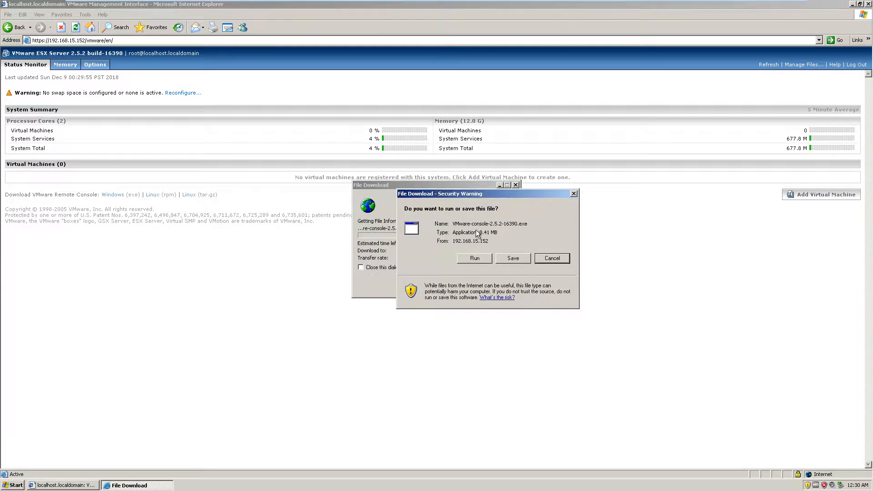
pyautogui.click(545, 280)
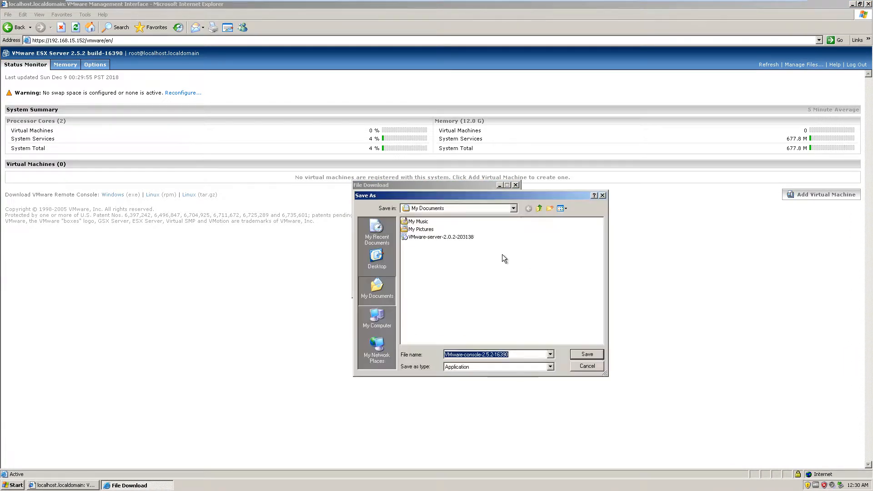
pyautogui.click(588, 355)
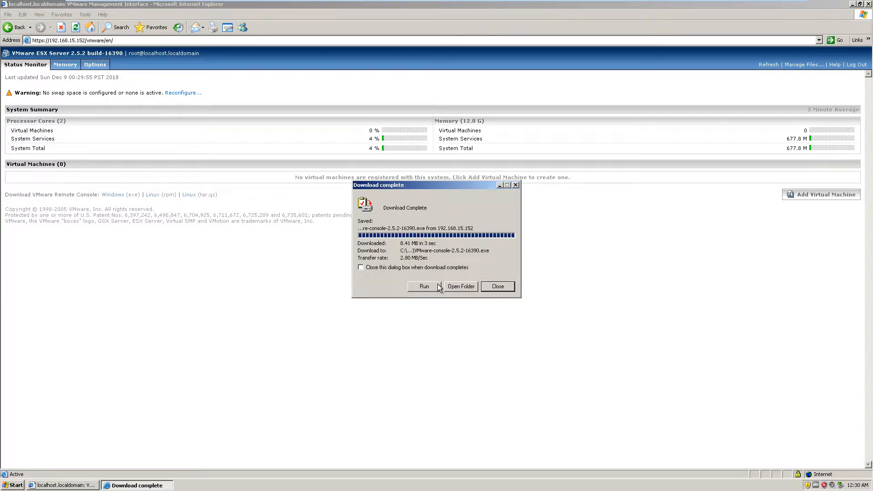
pyautogui.click(438, 284)
pyautogui.click(469, 227)
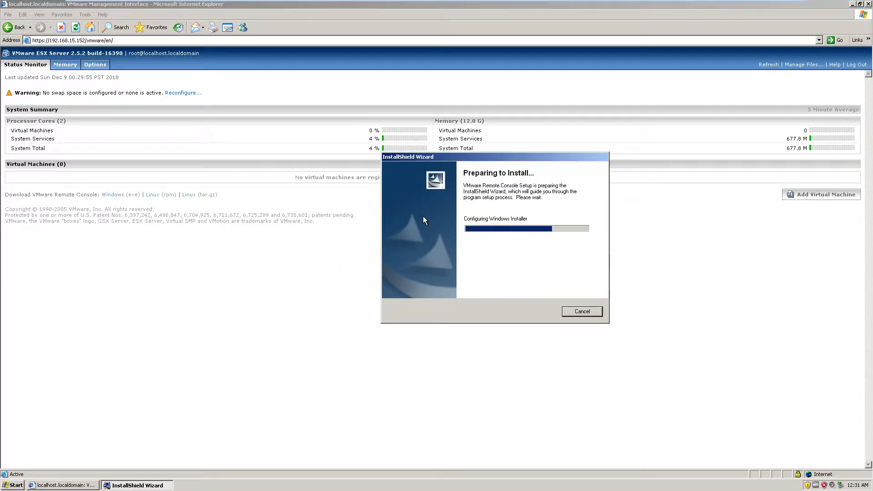
# - Set the Windows time zone to (GMT-03:00) Brasilia and apply the change
pyautogui.rightClick(857, 487)
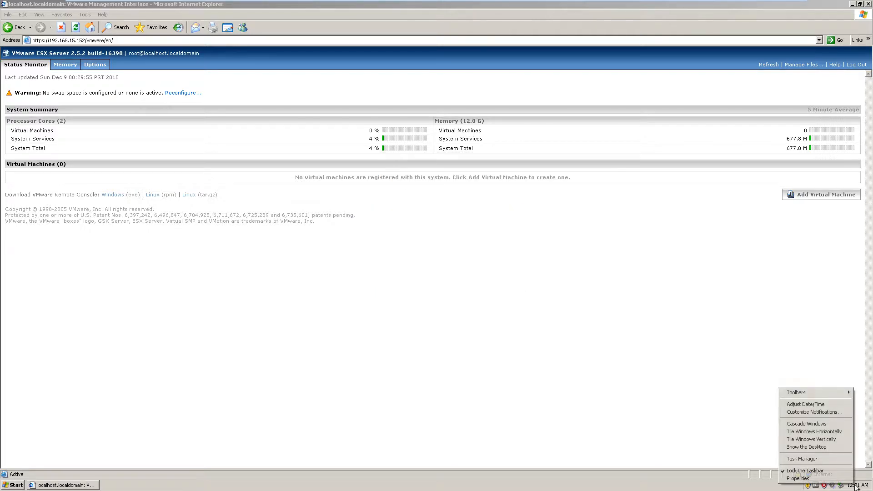
pyautogui.click(803, 407)
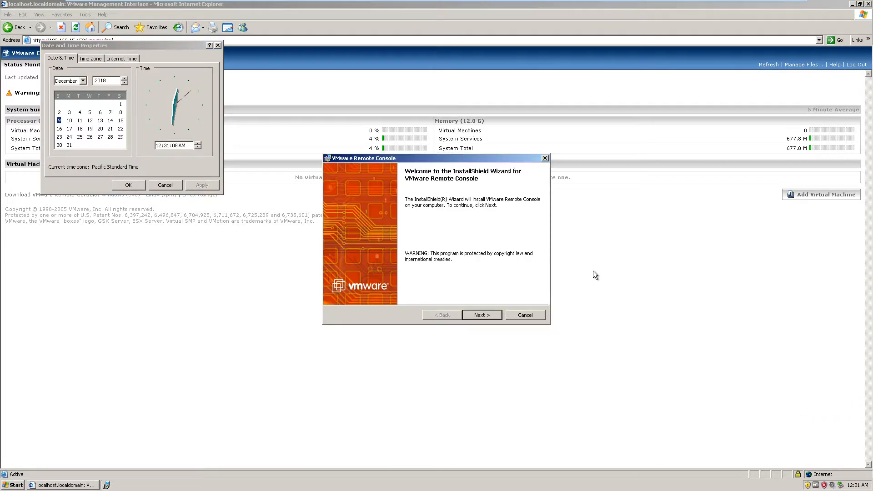
pyautogui.moveTo(120, 45); pyautogui.dragTo(323, 154)
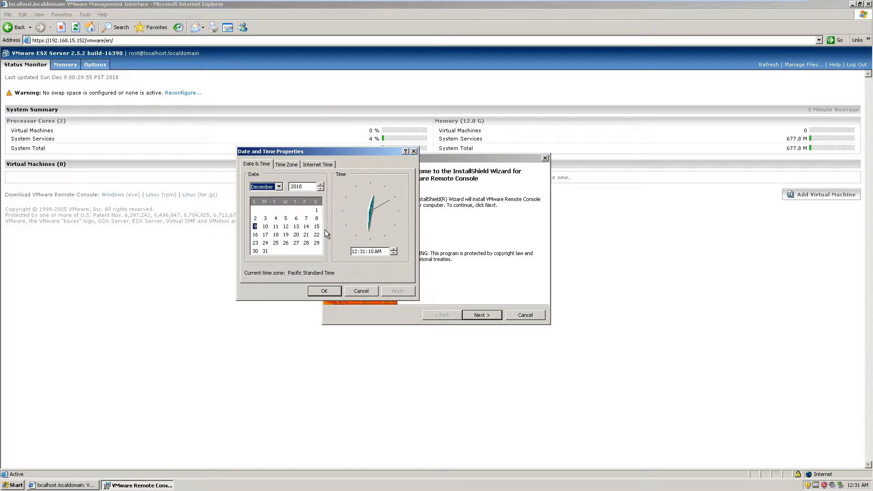
pyautogui.click(286, 165)
pyautogui.click(366, 178)
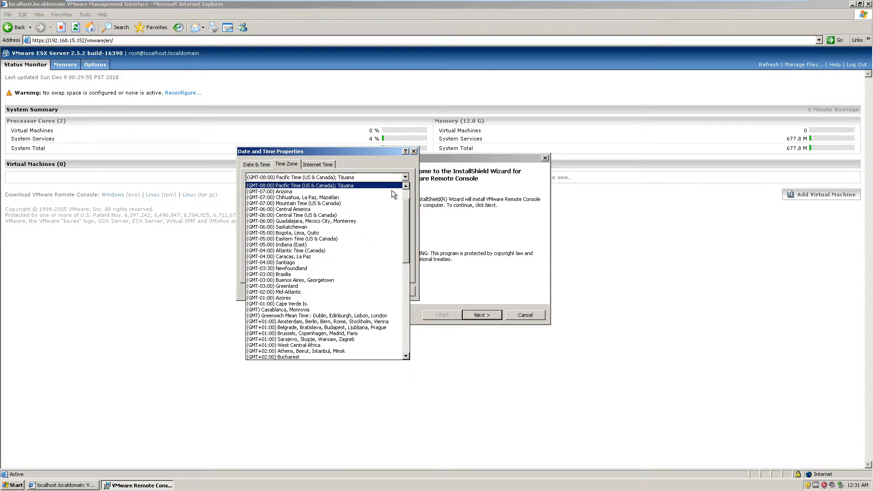
pyautogui.scroll(4, 300, 278)
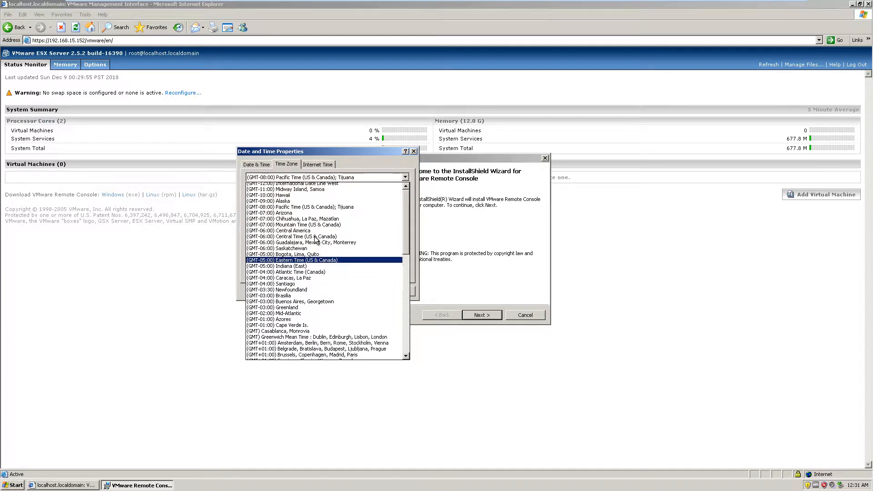
pyautogui.click(295, 298)
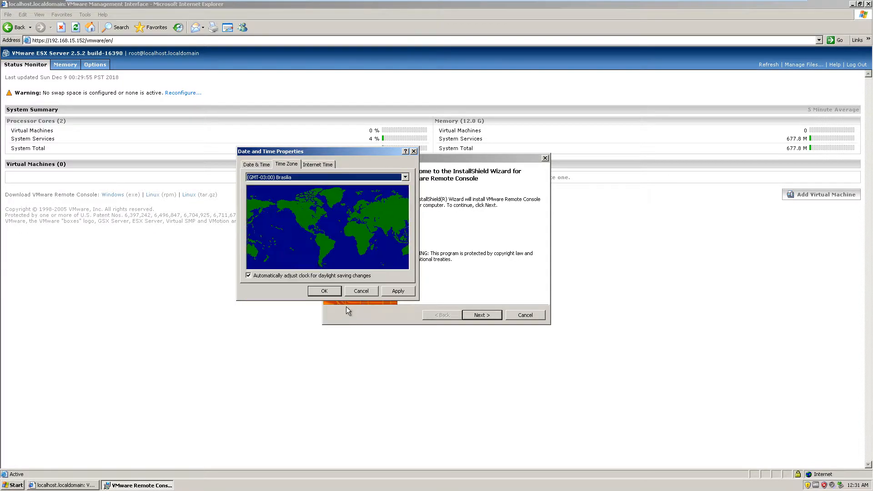
pyautogui.click(393, 291)
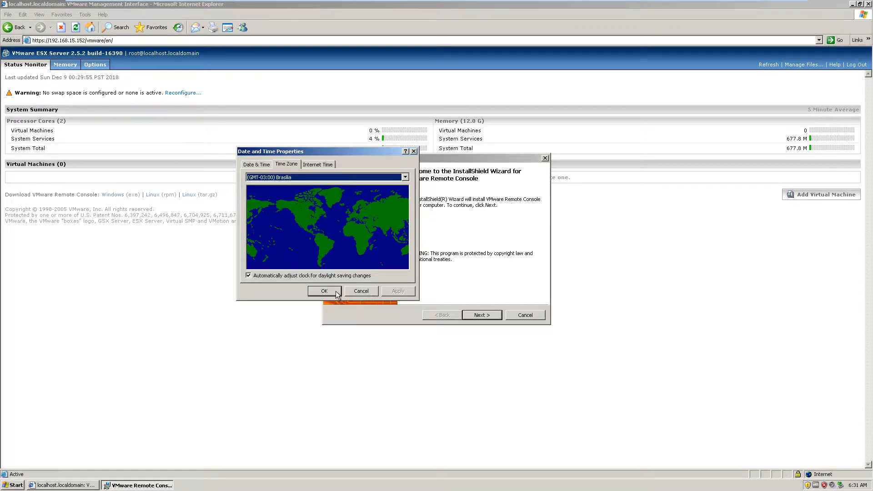
# - Try to synchronize the Windows clock with the Internet time server time.nist.gov
pyautogui.click(313, 164)
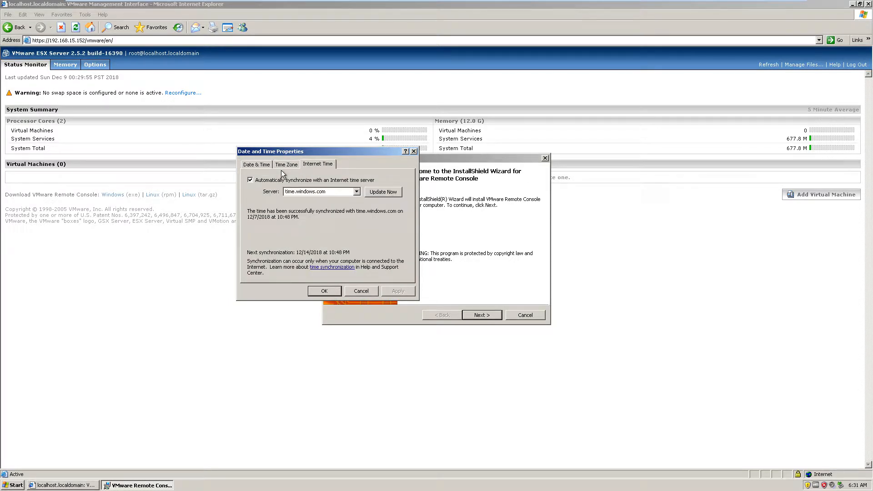
pyautogui.click(244, 165)
pyautogui.click(318, 164)
pyautogui.click(357, 192)
pyautogui.click(344, 206)
pyautogui.click(378, 194)
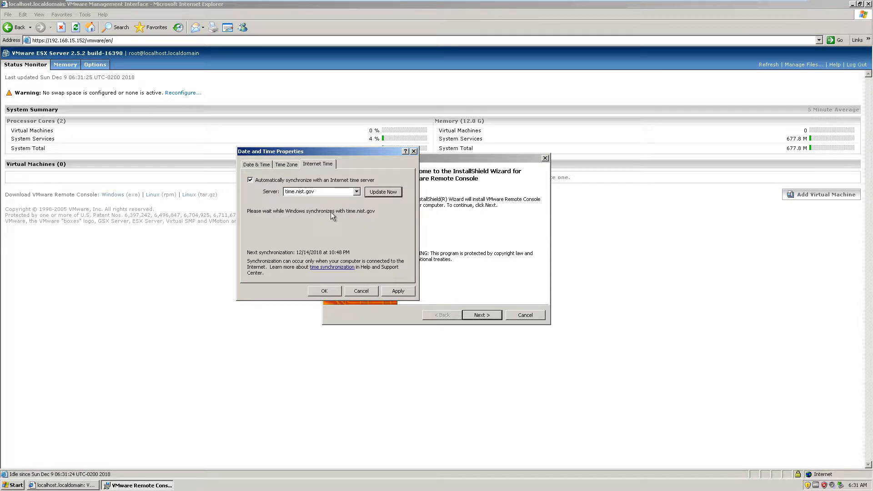
# - Check the date, time and time zone list, and close Date and Time Properties without further changes
pyautogui.click(261, 167)
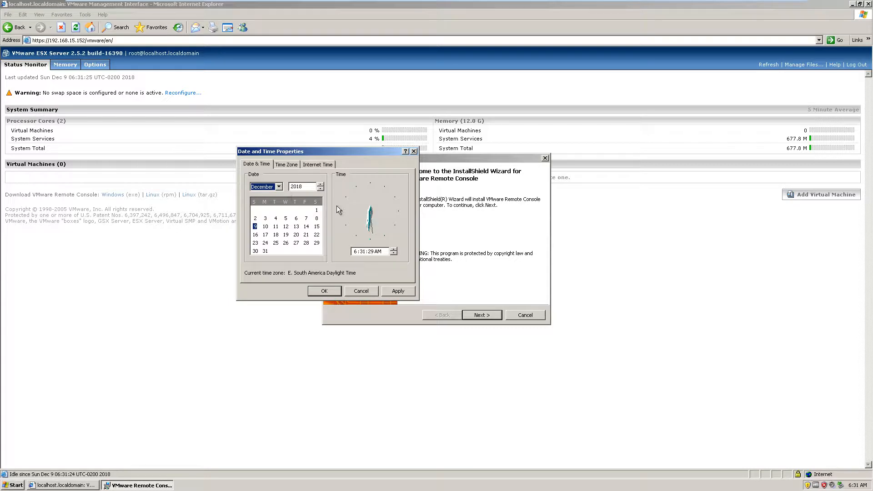
pyautogui.click(282, 165)
pyautogui.click(392, 178)
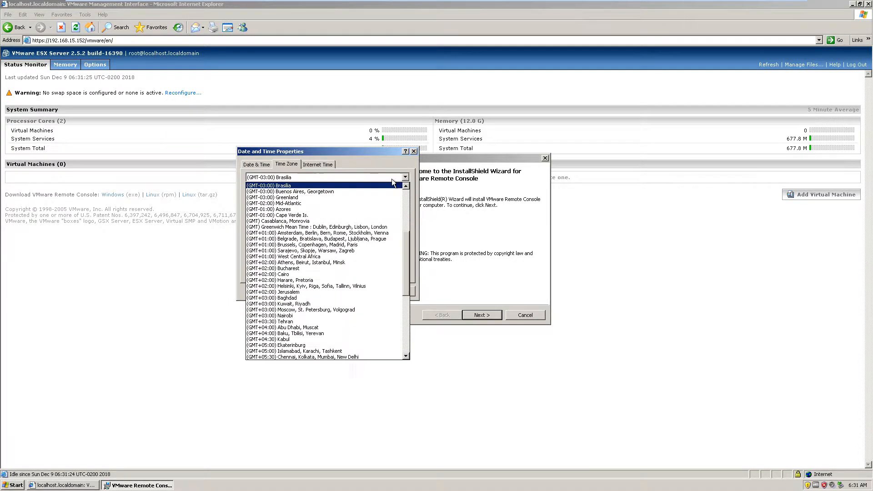
pyautogui.scroll(2, 350, 212)
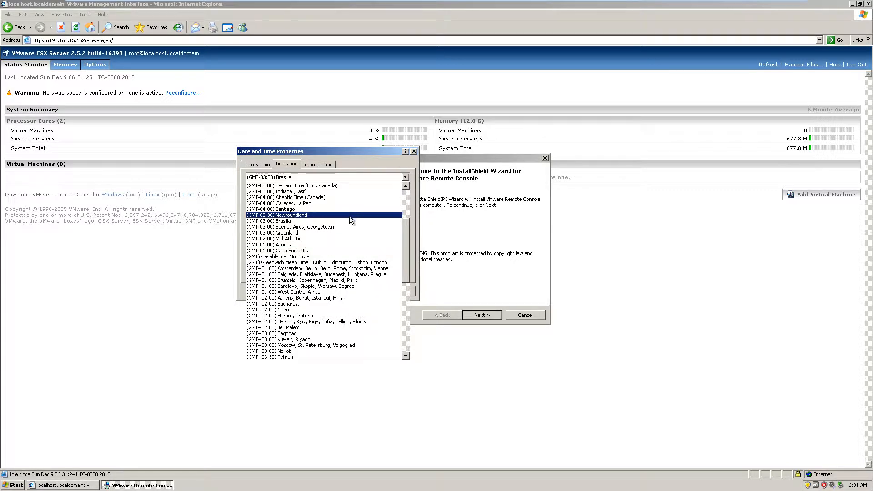
pyautogui.scroll(5, 332, 259)
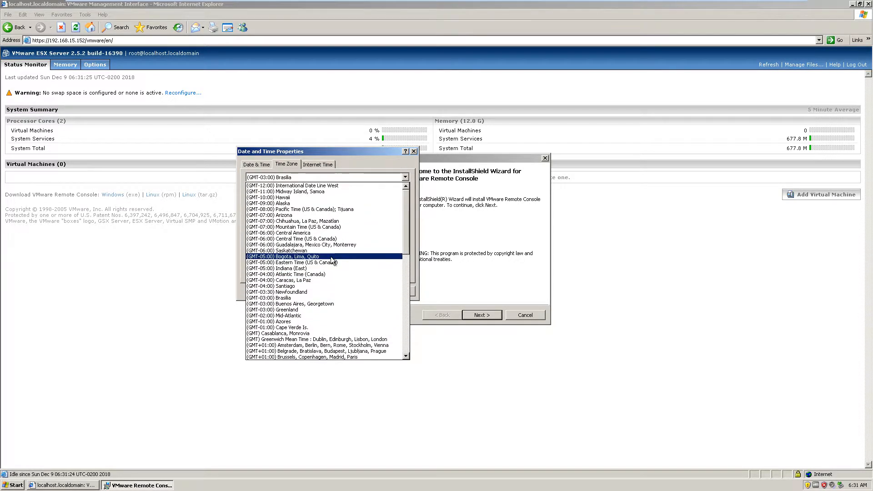
pyautogui.scroll(-2, 332, 262)
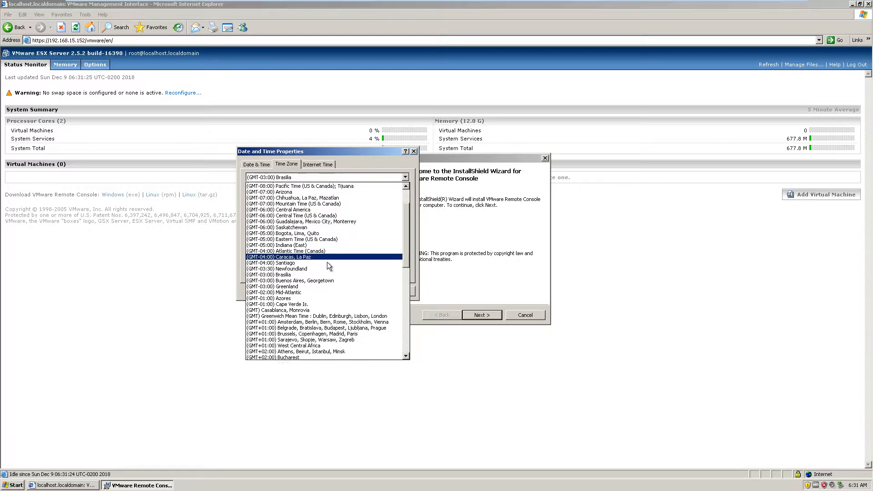
pyautogui.click(310, 167)
pyautogui.click(257, 164)
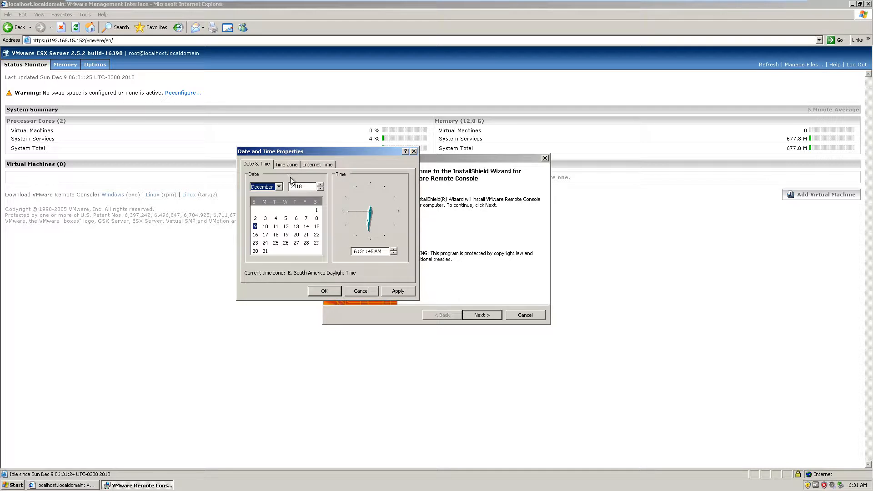
pyautogui.click(414, 151)
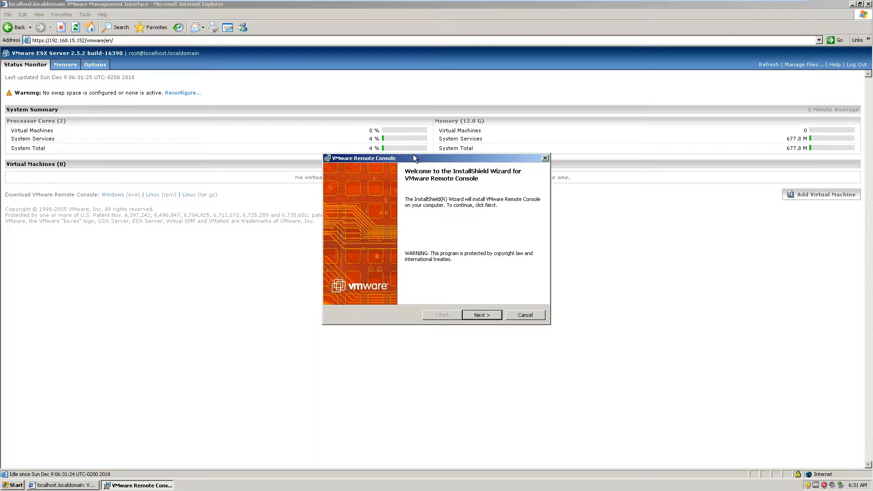
# - Install VMware Remote Console into its default destination folder, accepting the license agreement, and finish the wizard
pyautogui.click(479, 313)
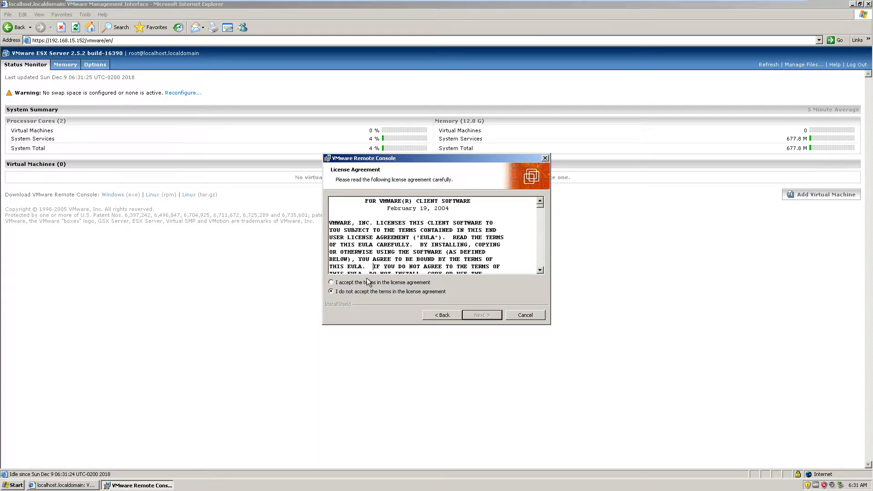
pyautogui.click(371, 283)
pyautogui.click(478, 315)
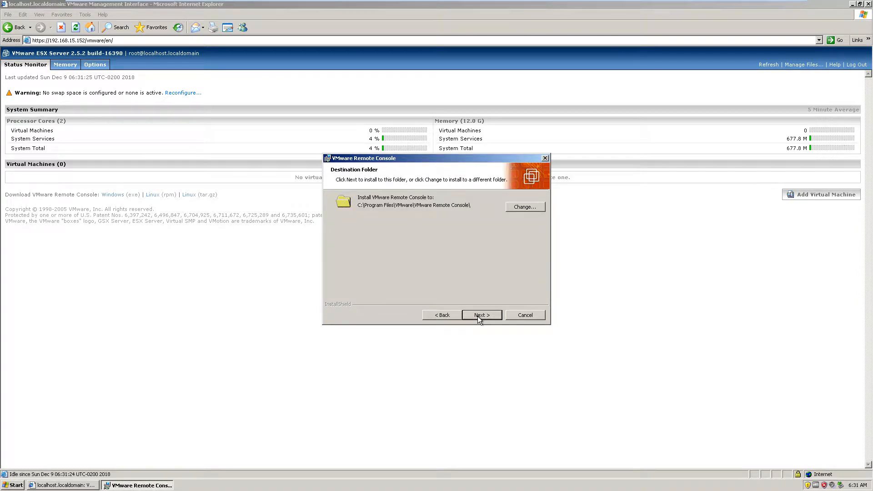
pyautogui.click(478, 315)
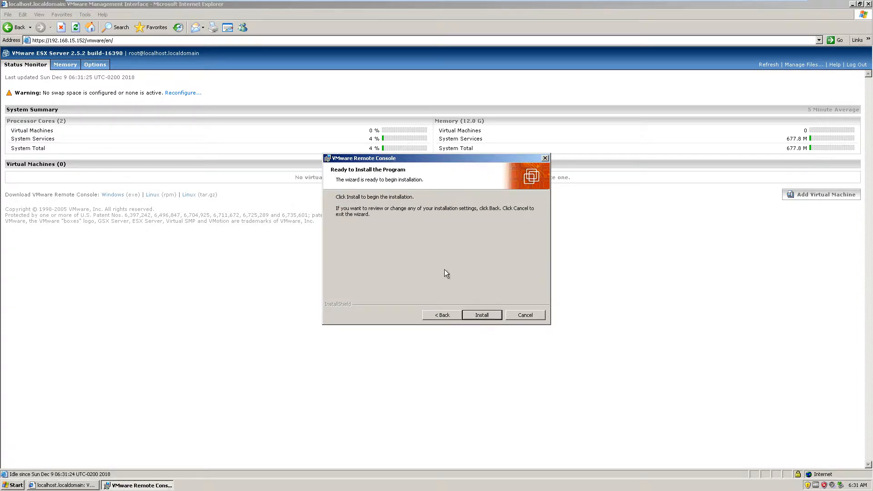
pyautogui.click(468, 317)
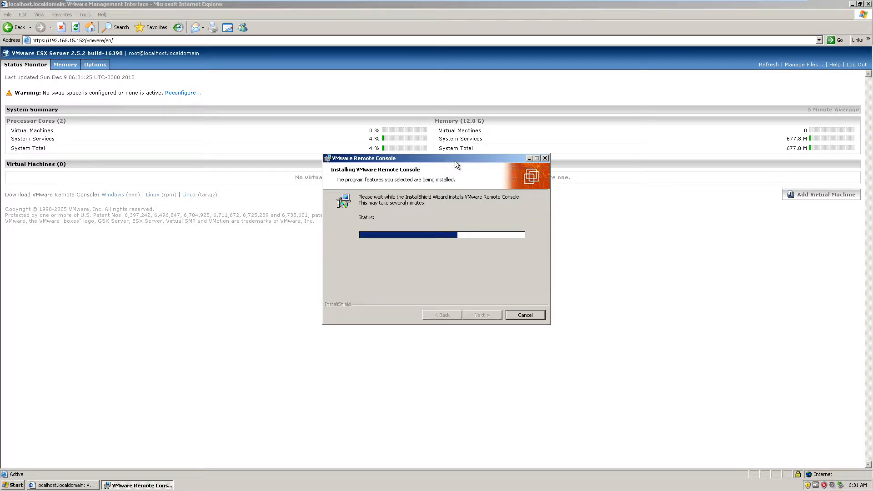
pyautogui.moveTo(455, 160); pyautogui.dragTo(455, 112)
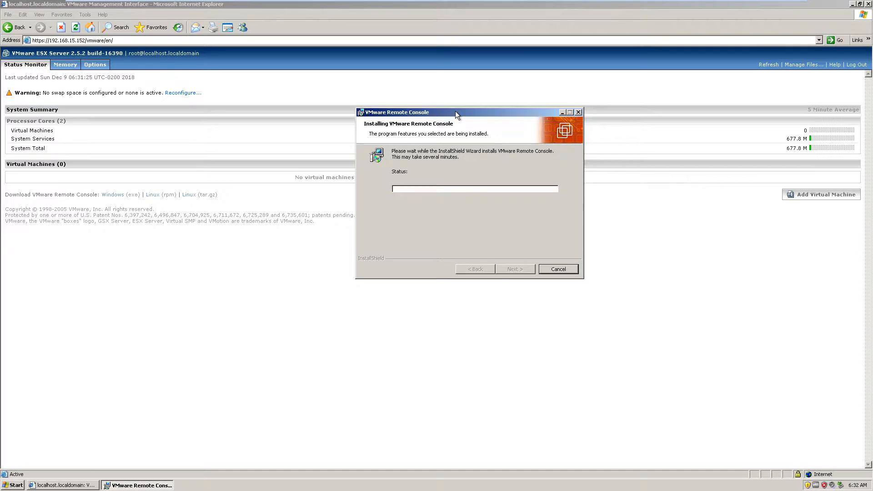
pyautogui.click(515, 269)
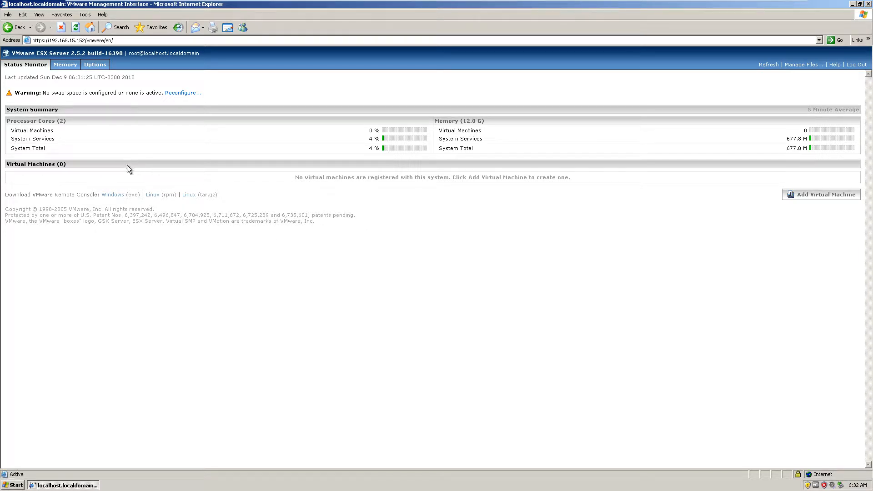
# - Start adding a virtual machine in an enlarged window, with Microsoft Windows XP Professional as the guest operating system
pyautogui.moveTo(136, 77)
pyautogui.mouseDown()
pyautogui.moveTo(75, 77)
pyautogui.moveTo(131, 79)
pyautogui.mouseUp()
pyautogui.click(106, 99)
pyautogui.click(806, 196)
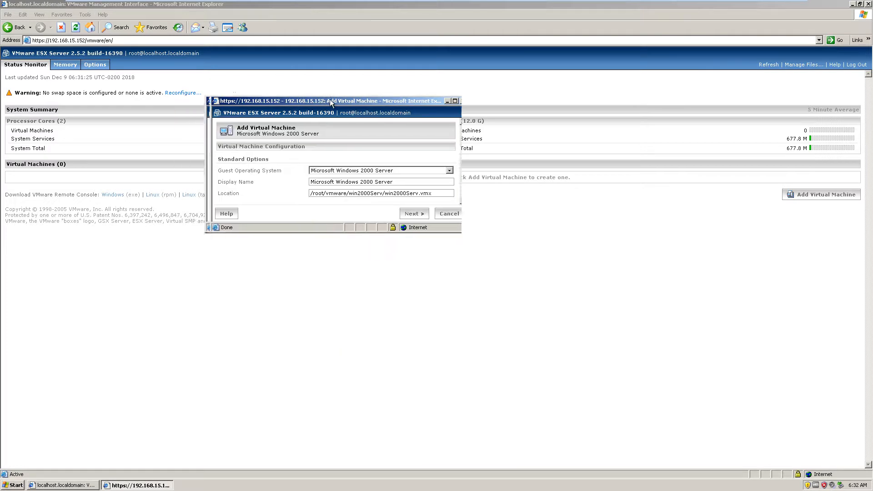
pyautogui.moveTo(363, 227); pyautogui.dragTo(364, 400)
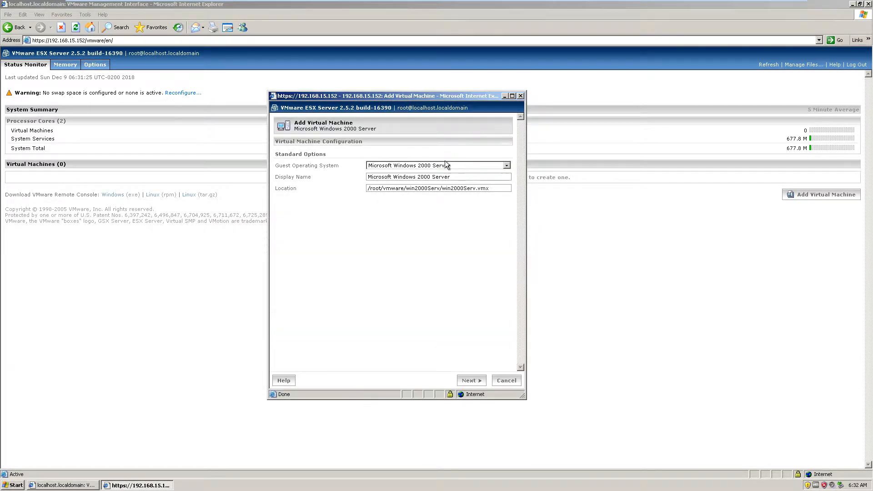
pyautogui.moveTo(526, 160); pyautogui.dragTo(658, 159)
pyautogui.click(638, 166)
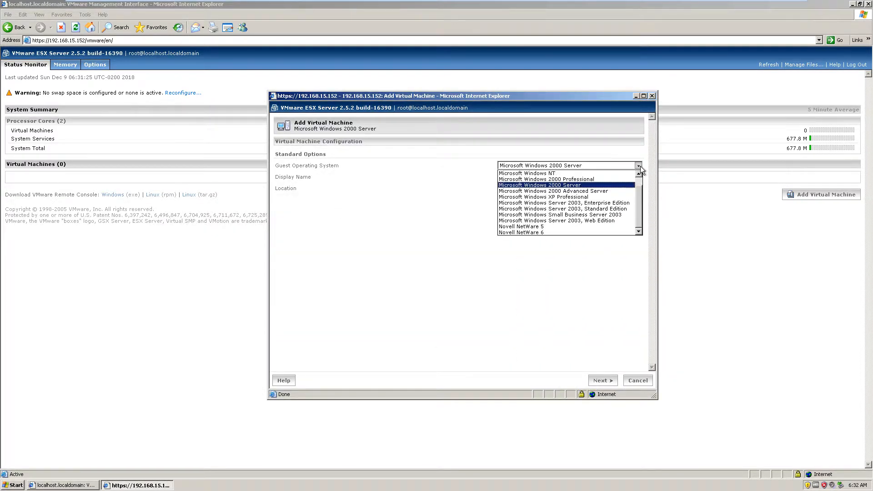
pyautogui.click(581, 203)
# - Keep the suggested display name and the location /root/vmware/winXPPro/winXPPro.vmx, and continue to the processor and memory settings
pyautogui.click(599, 189)
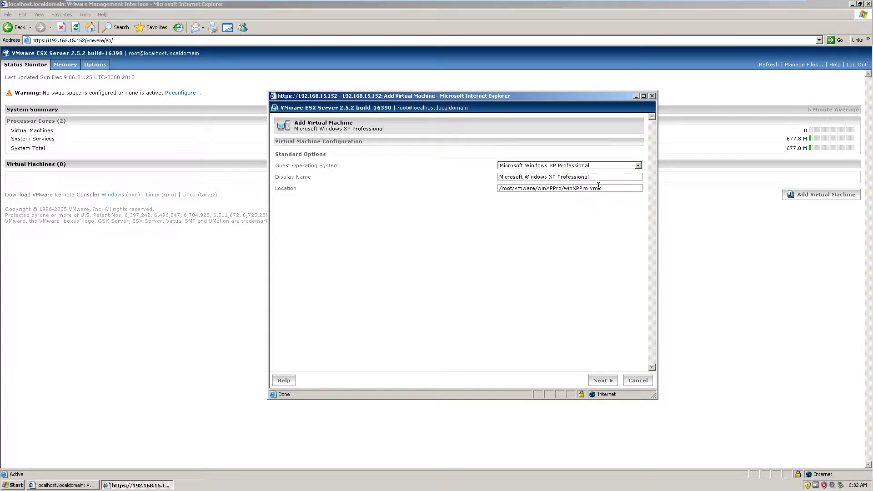
pyautogui.moveTo(500, 188); pyautogui.dragTo(589, 188)
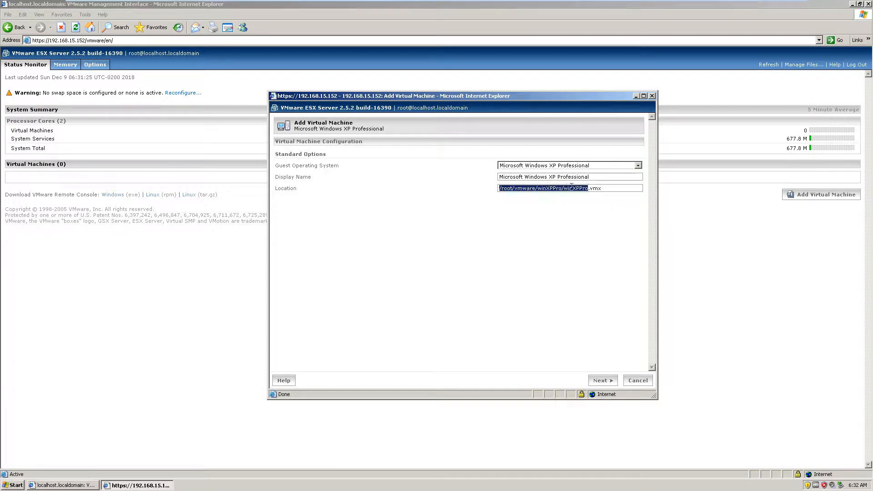
pyautogui.click(566, 219)
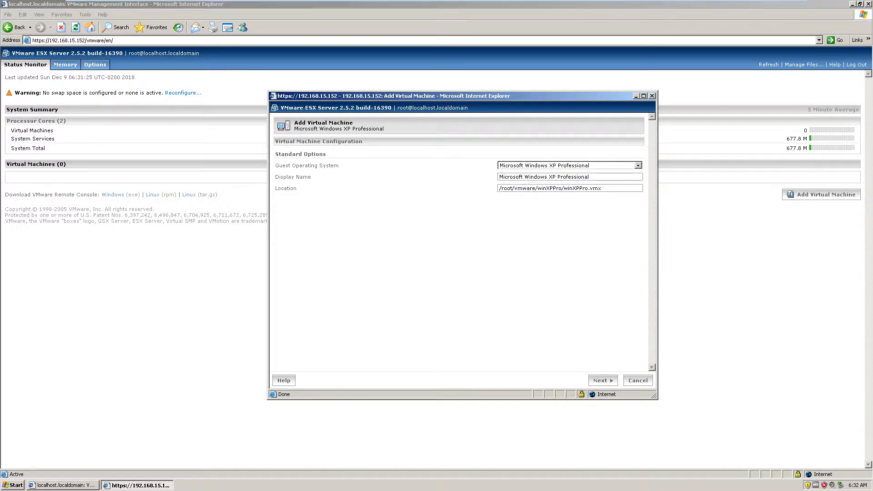
pyautogui.moveTo(472, 96); pyautogui.dragTo(456, 93)
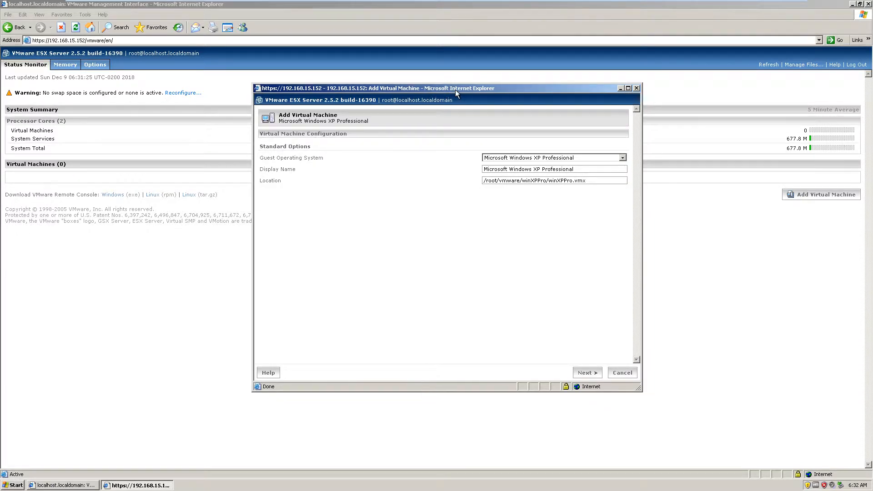
pyautogui.moveTo(517, 181); pyautogui.dragTo(566, 189)
pyautogui.click(539, 262)
pyautogui.click(586, 372)
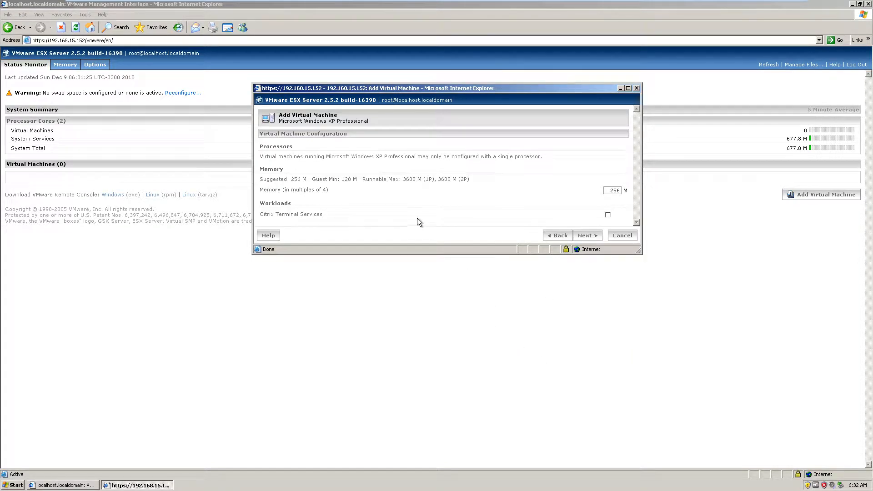
# - Keep the 256 MB memory setting, create the Windows XP Professional virtual machine and acknowledge the SCSI driver warning
pyautogui.moveTo(611, 186); pyautogui.dragTo(545, 199)
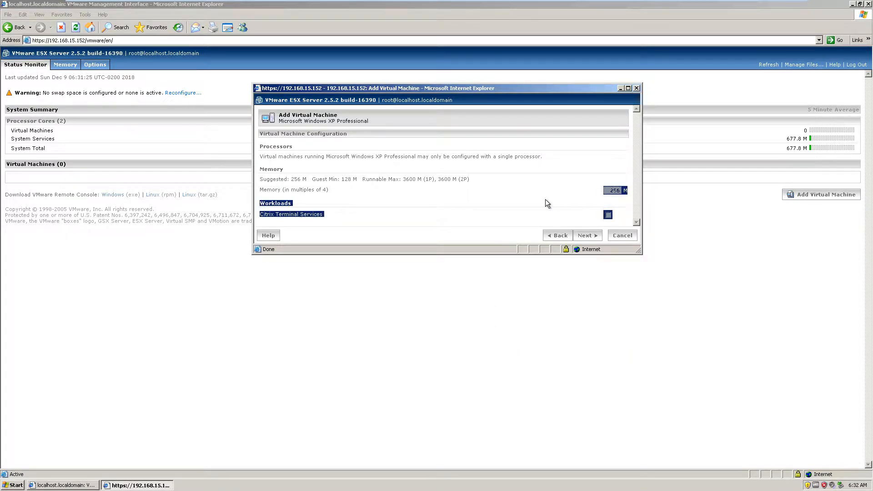
pyautogui.click(522, 202)
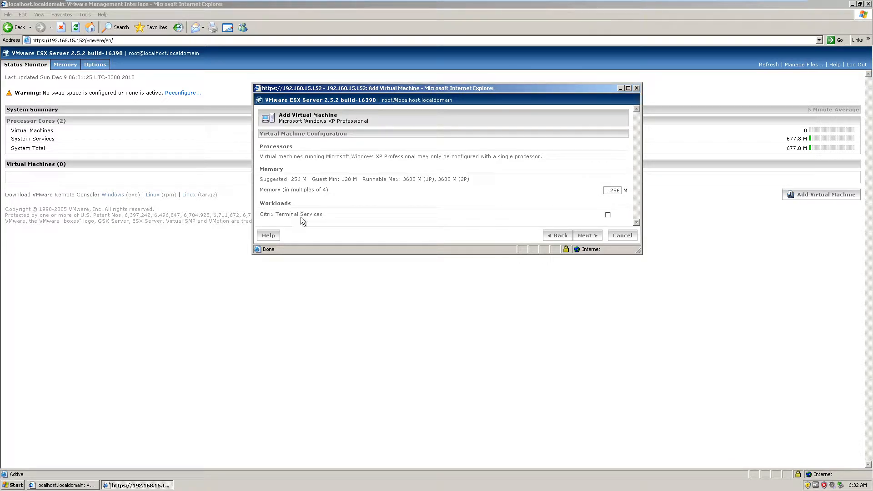
pyautogui.click(577, 238)
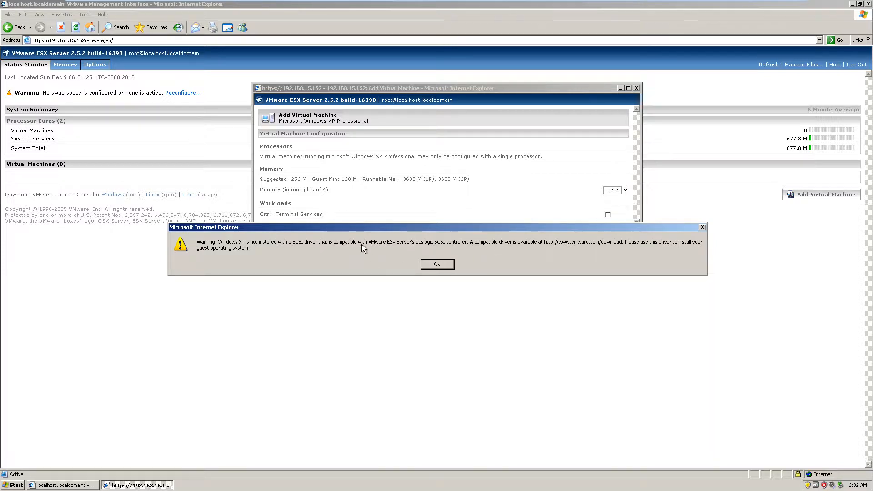
pyautogui.moveTo(403, 226); pyautogui.dragTo(444, 233)
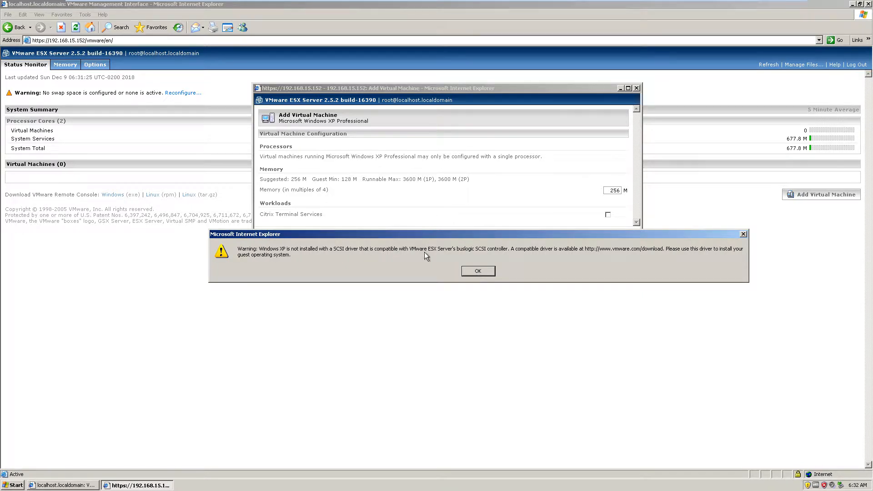
pyautogui.moveTo(366, 231); pyautogui.dragTo(370, 237)
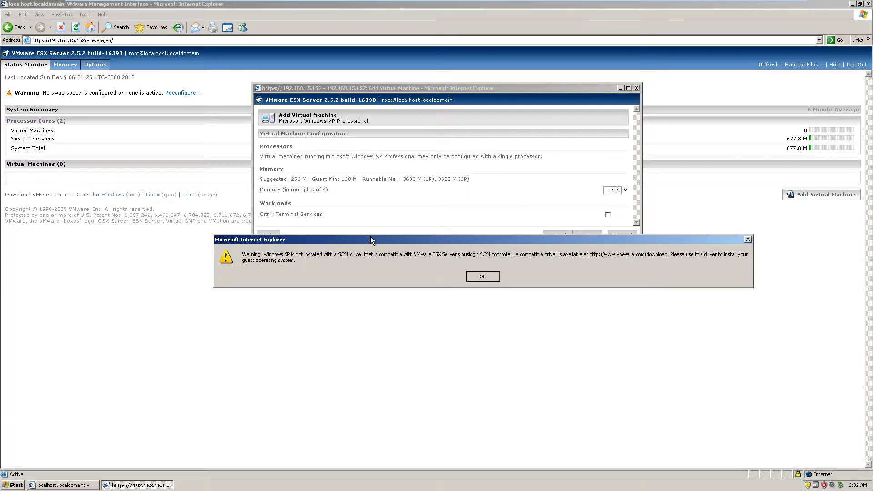
pyautogui.click(477, 277)
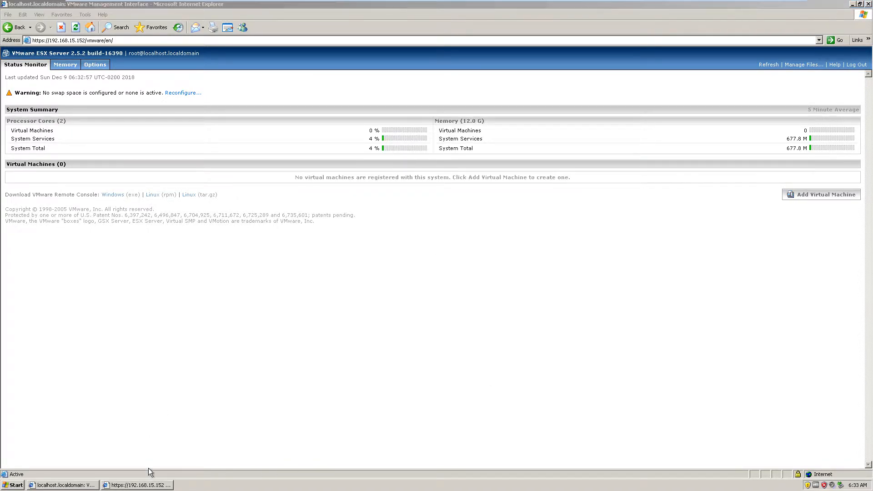
# - Check the progress of the Windows XP machine's creation and view the ESX 2.5 Final console, returning to the Windows XP desktop
pyautogui.click(140, 486)
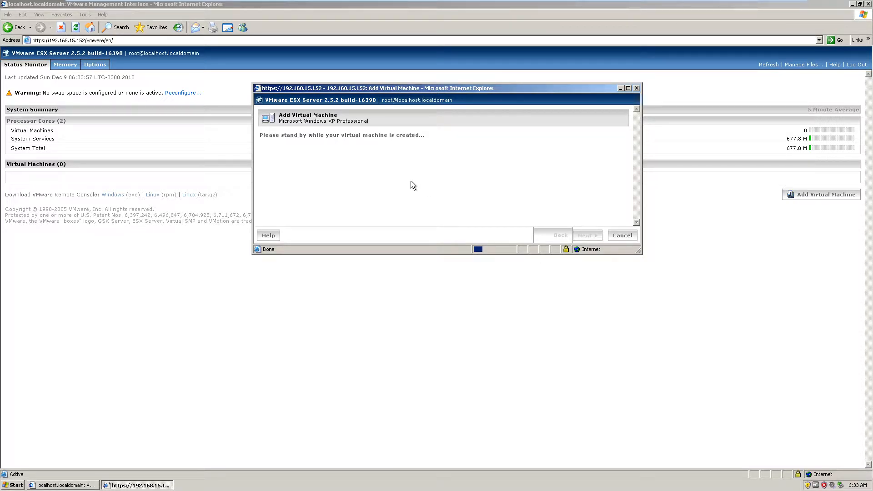
pyautogui.click(620, 89)
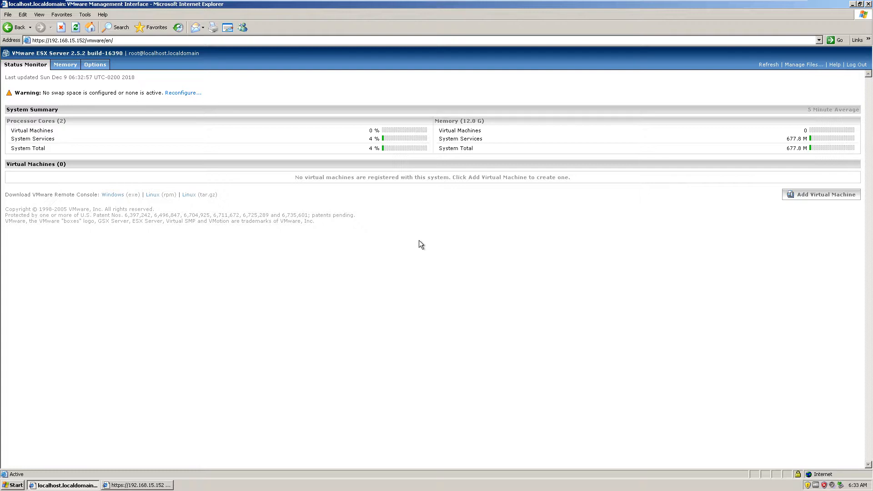
pyautogui.moveTo(550, 5)
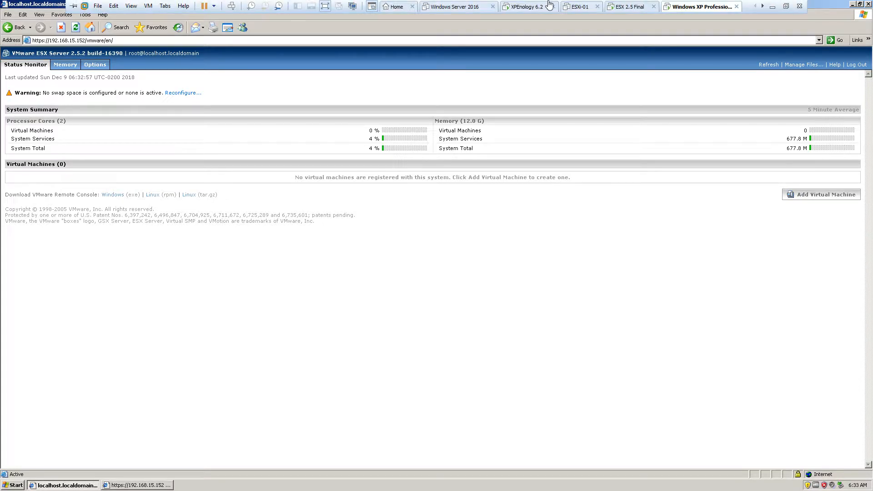
pyautogui.click(619, 7)
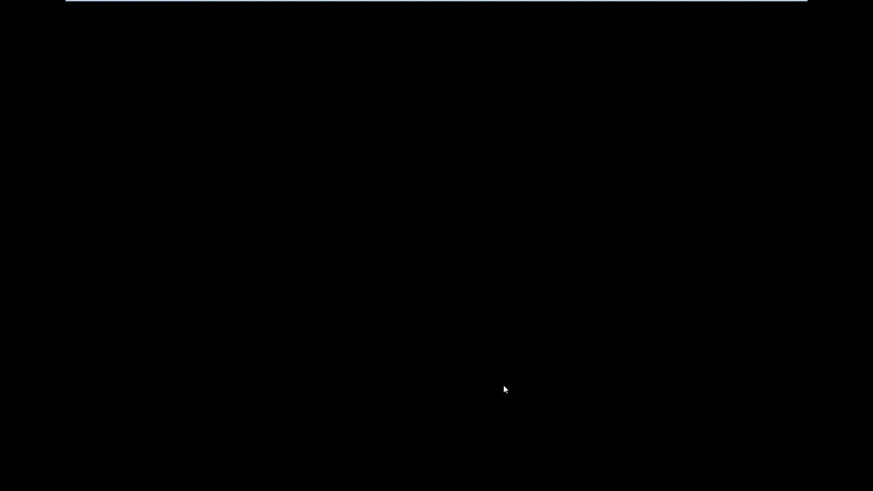
pyautogui.moveTo(607, 1)
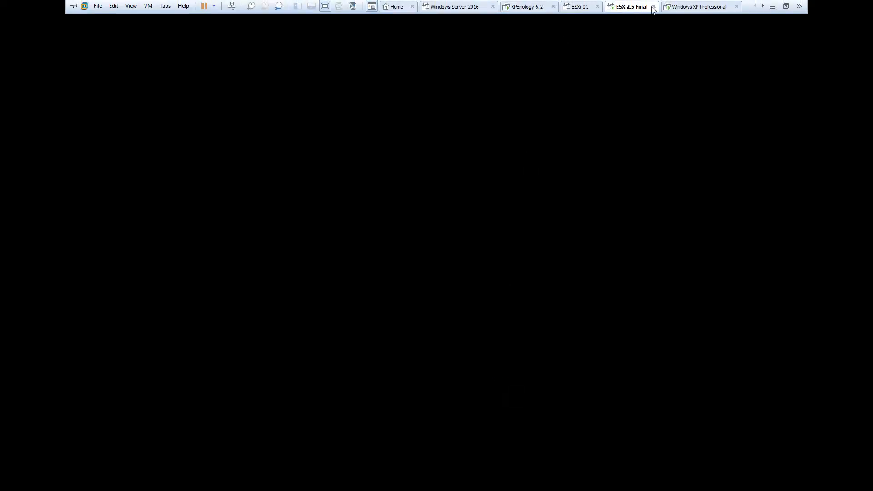
pyautogui.click(673, 6)
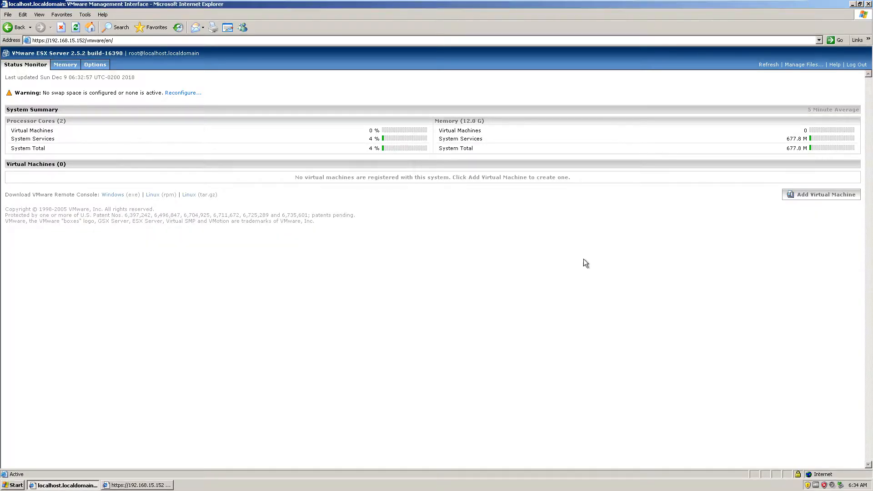
pyautogui.click(136, 485)
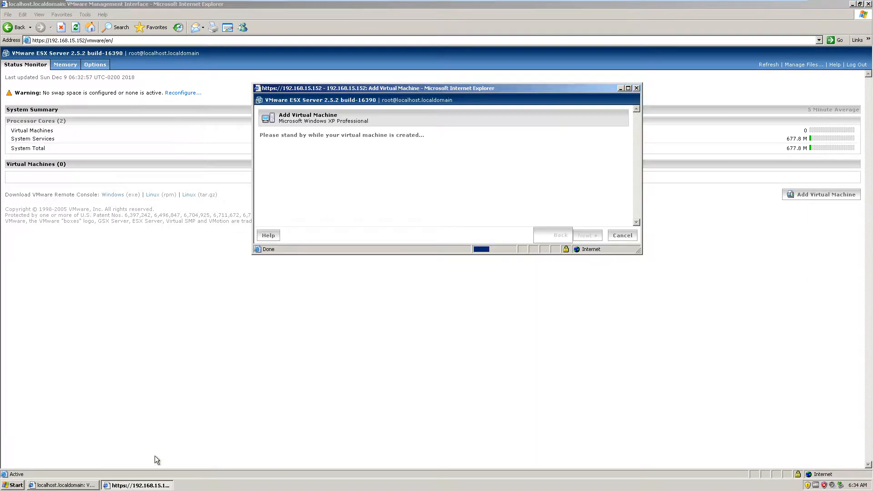
pyautogui.click(620, 88)
# - Start adding another virtual machine with GNU/Linux as guest operating system and Red Hat 9 as display name, and continue to the hardware settings
pyautogui.click(821, 194)
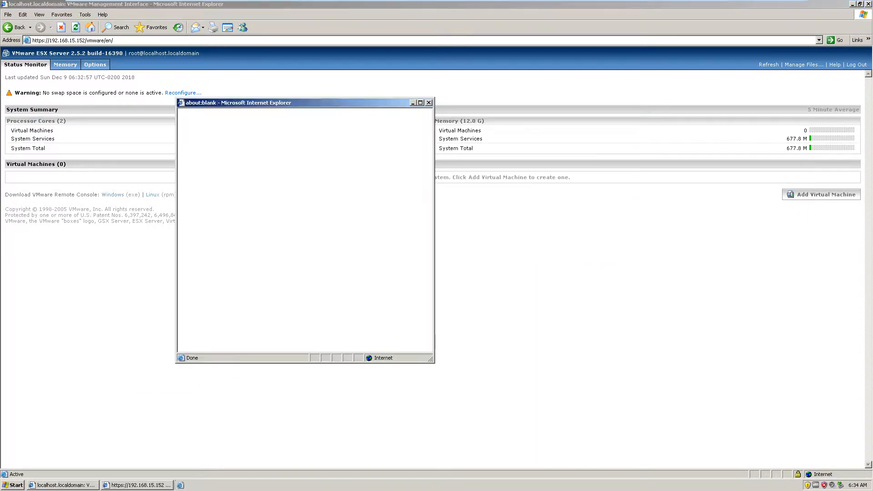
pyautogui.click(362, 173)
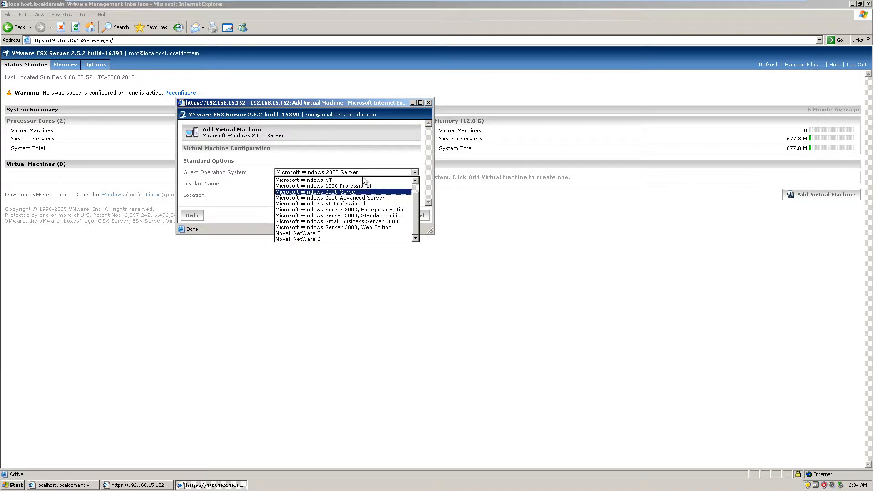
pyautogui.click(347, 179)
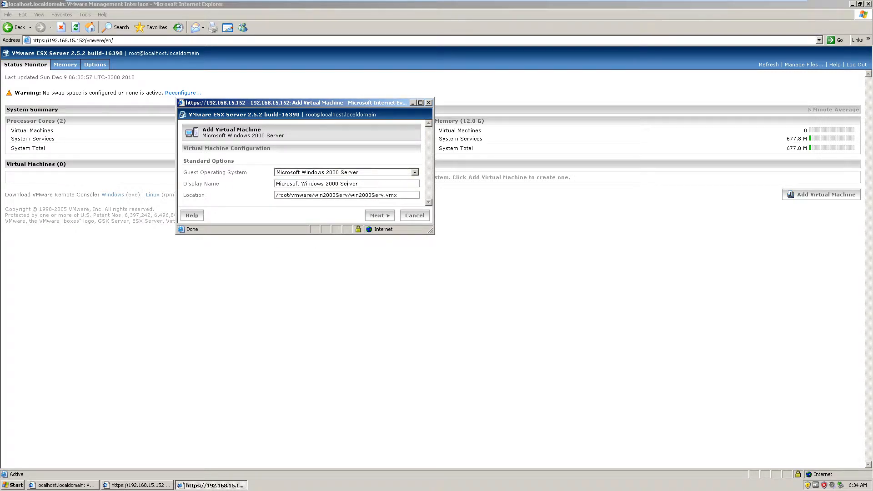
pyautogui.click(348, 173)
pyautogui.scroll(2, 319, 205)
pyautogui.click(302, 186)
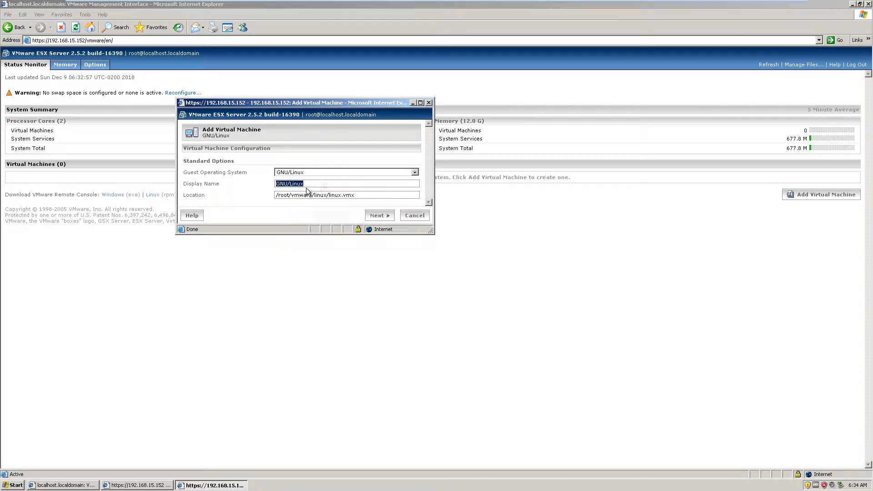
pyautogui.write('Red Hat 9')
pyautogui.moveTo(341, 198)
pyautogui.mouseDown()
pyautogui.moveTo(330, 200)
pyautogui.moveTo(340, 200)
pyautogui.mouseUp()
pyautogui.click(383, 216)
# - Enlarge the setup window and create the Red Hat 9 machine with one processor and 256 MB of memory
pyautogui.moveTo(374, 104); pyautogui.dragTo(593, 148)
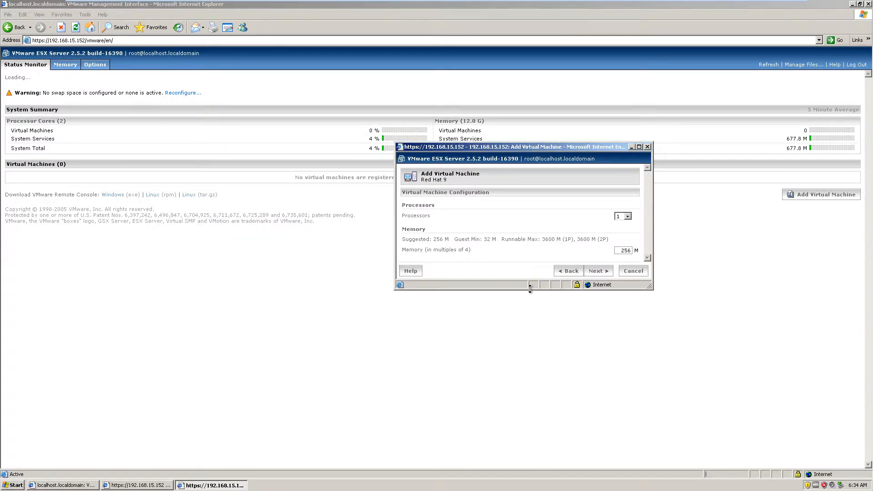
pyautogui.moveTo(529, 289); pyautogui.dragTo(525, 364)
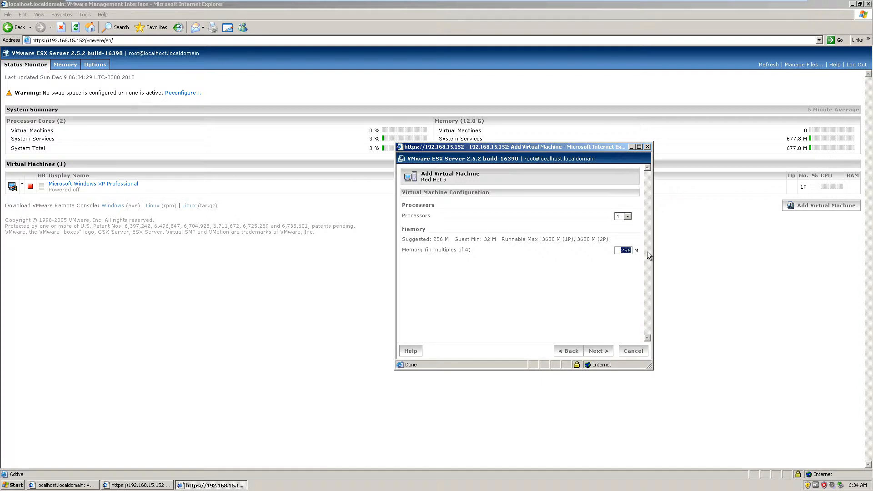
pyautogui.click(598, 351)
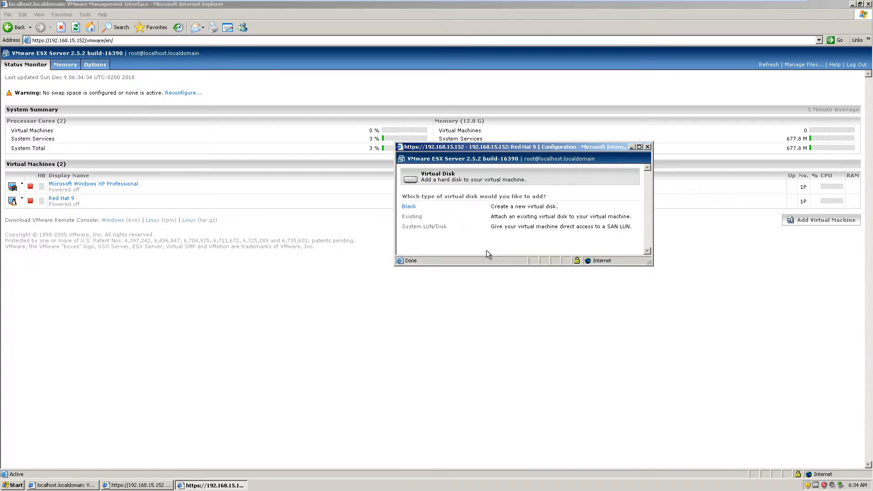
# - Add a blank virtual disk to the Red Hat 9 machine and name its image file linuxboye.vmdk
pyautogui.click(409, 207)
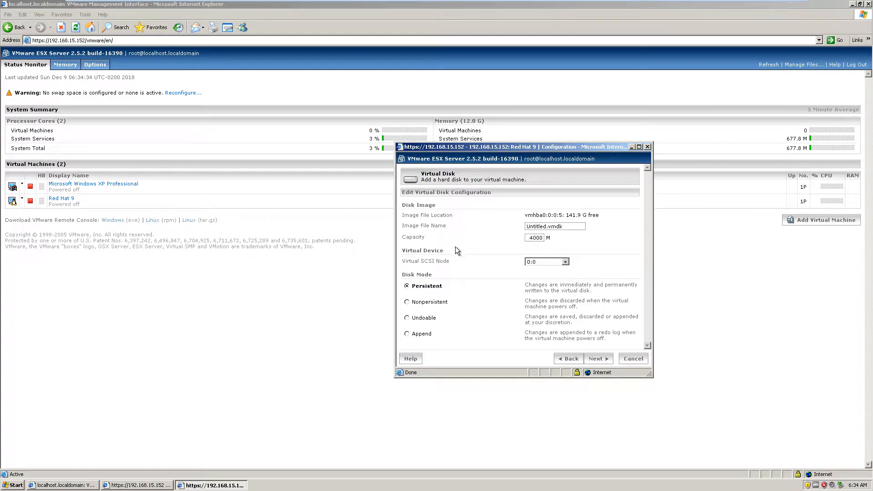
pyautogui.click(545, 228)
pyautogui.doubleClick(545, 227)
pyautogui.click(545, 227)
pyautogui.doubleClick(546, 228)
pyautogui.write('linuxbouye')
pyautogui.press('BackSpace')
pyautogui.press('BackSpace')
pyautogui.press('BackSpace')
pyautogui.write('ye')
# - Set the disk capacity to 5000 M, keep SCSI node 0:0 and Persistent mode, and save the disk configuration
pyautogui.moveTo(531, 239); pyautogui.dragTo(529, 239)
pyautogui.write('6')
pyautogui.click(565, 262)
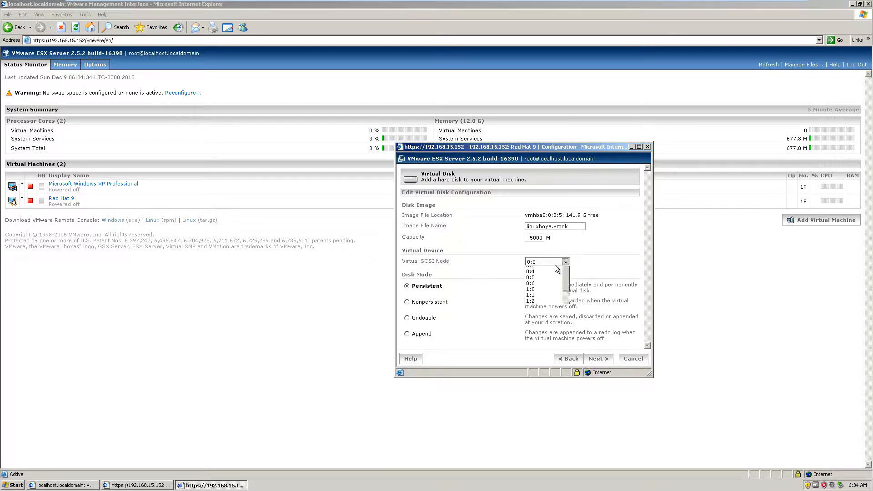
pyautogui.click(559, 266)
pyautogui.click(596, 360)
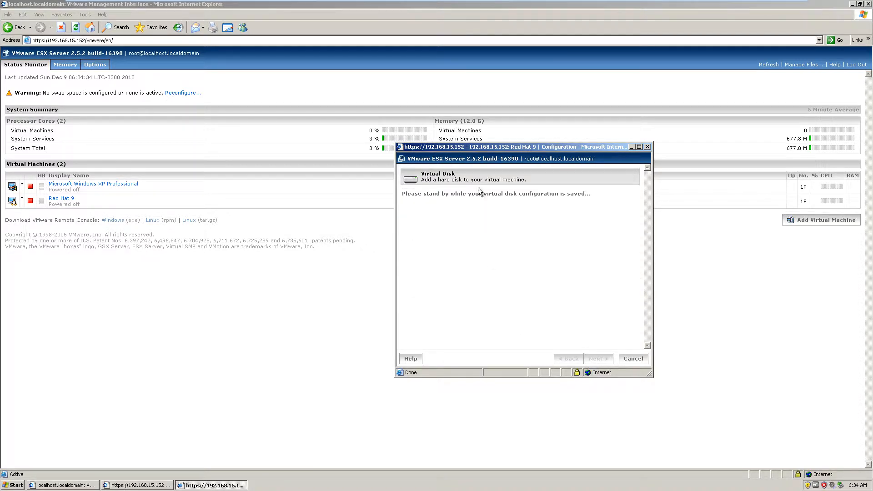
pyautogui.moveTo(504, 150); pyautogui.dragTo(417, 82)
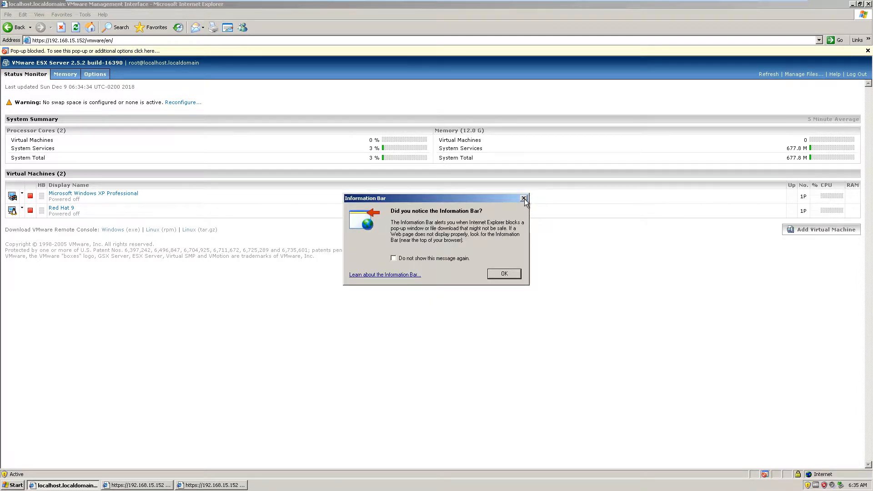
# - Dismiss the Information Bar notice, open a new browser window and try to load google.com
pyautogui.click(504, 273)
pyautogui.click(9, 15)
pyautogui.moveTo(21, 25)
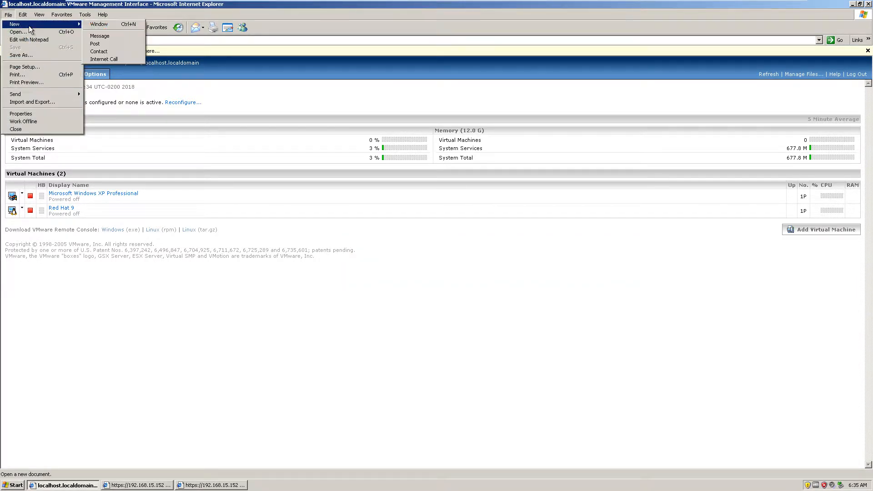
pyautogui.click(115, 24)
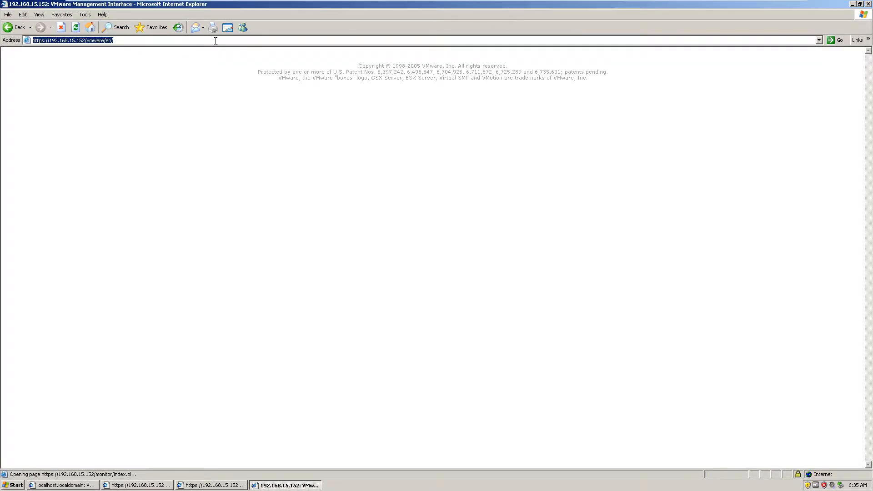
pyautogui.write('go')
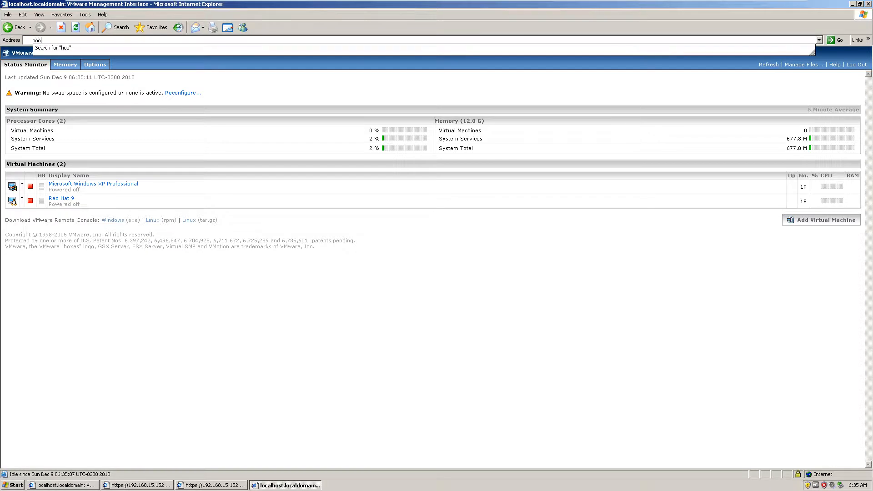
pyautogui.write('ogle.com')
pyautogui.press('Return')
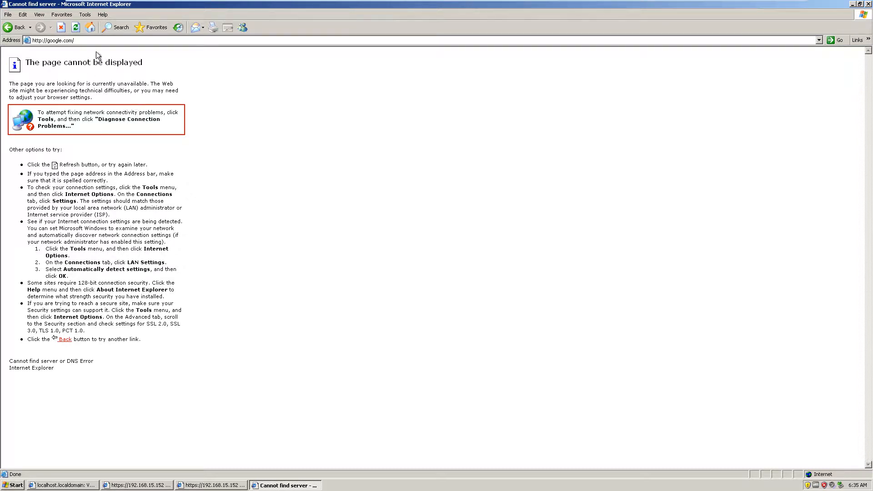
# - Enter yahoo.com as the address in the new browser window and load it
pyautogui.click(120, 40)
pyautogui.press('BackSpace')
pyautogui.write('yagho')
pyautogui.press('BackSpace')
pyautogui.press('BackSpace')
pyautogui.write('hoo.com')
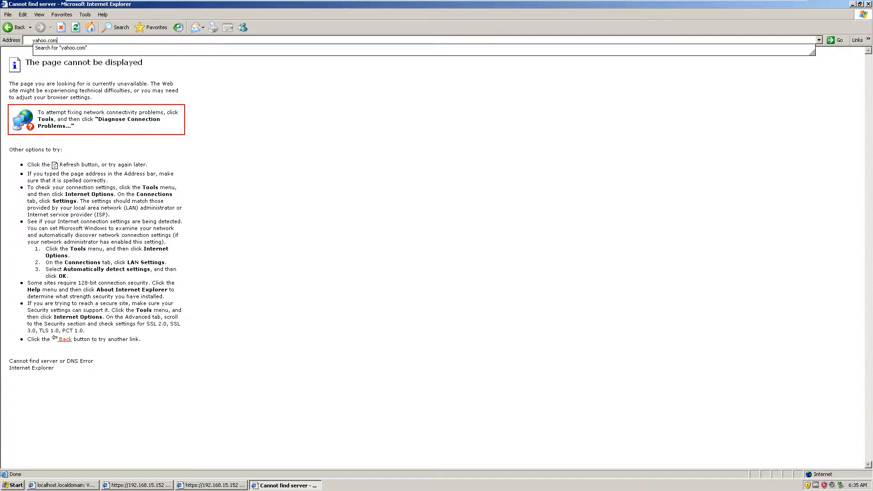
pyautogui.press('Return')
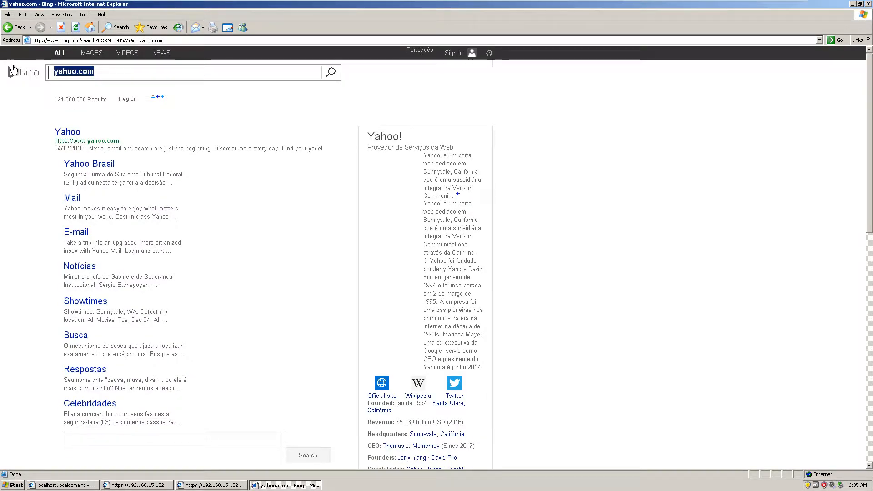
# - Search Bing for "old version", allow the information to be sent, and open the OldVersion.com result
pyautogui.write('old version')
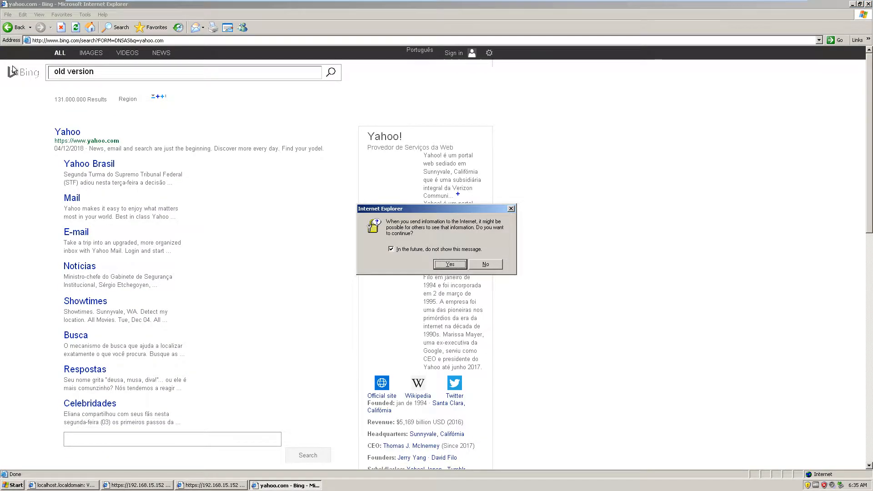
pyautogui.click(449, 267)
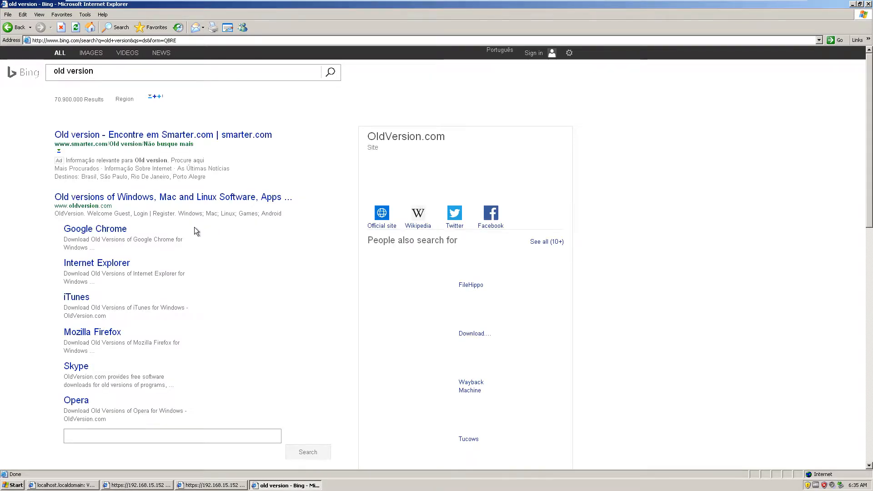
pyautogui.click(138, 198)
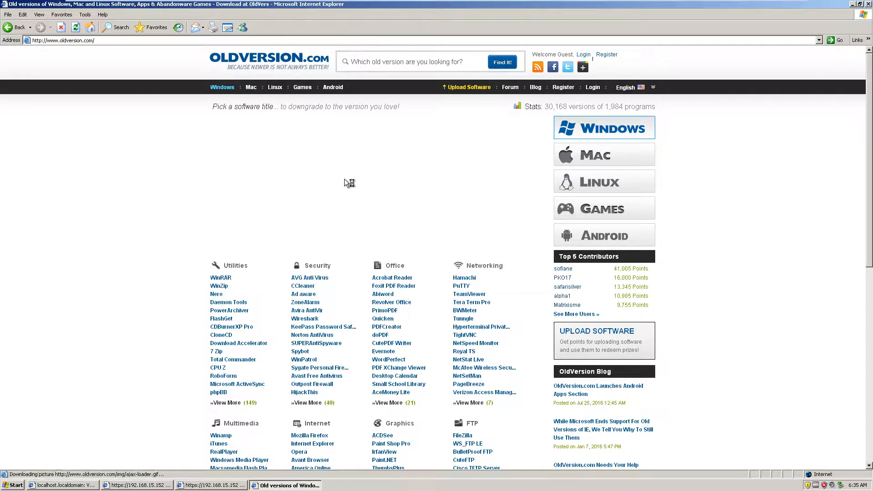
# - Look through the software categories on the OldVersion.com home page and search the site for "Mozilla Firefox"
pyautogui.scroll(-3, 441, 192)
pyautogui.scroll(-5, 437, 187)
pyautogui.scroll(8, 394, 185)
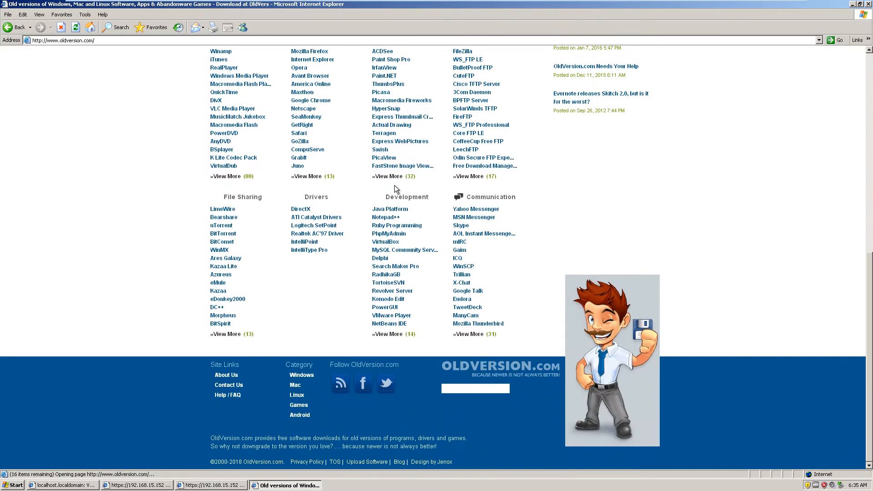
pyautogui.click(383, 64)
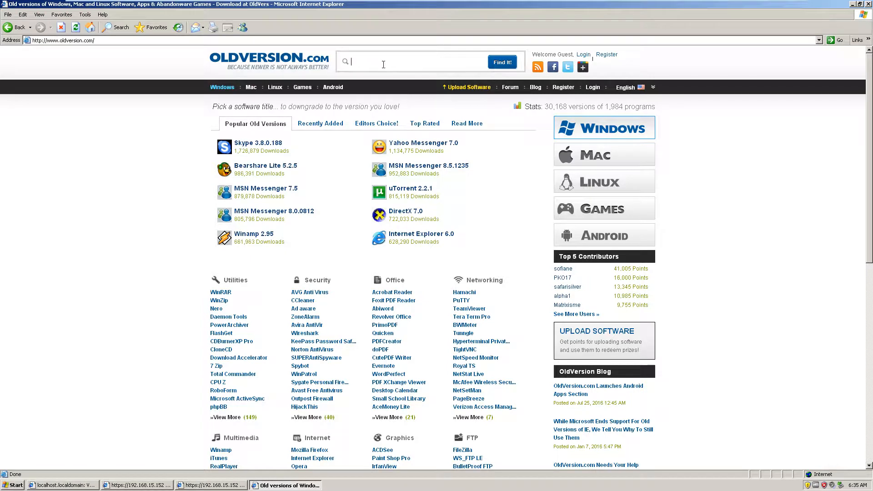
pyautogui.write('Mozilla Firefox')
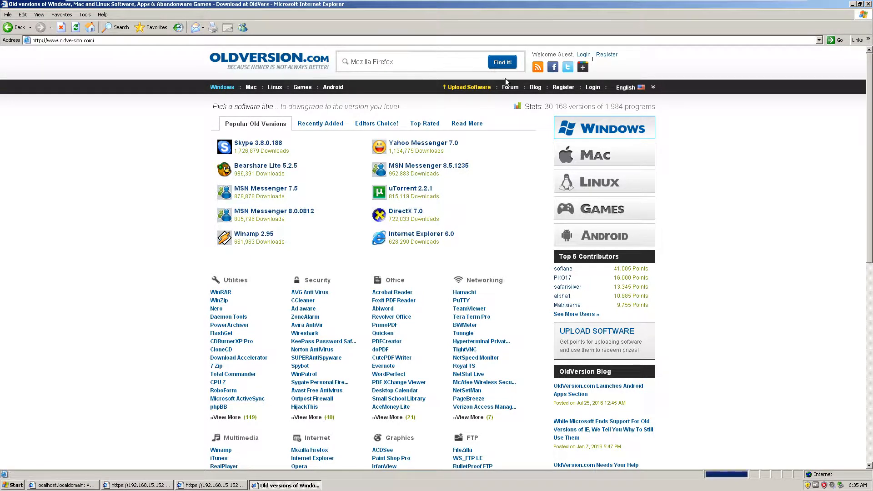
pyautogui.press('Return')
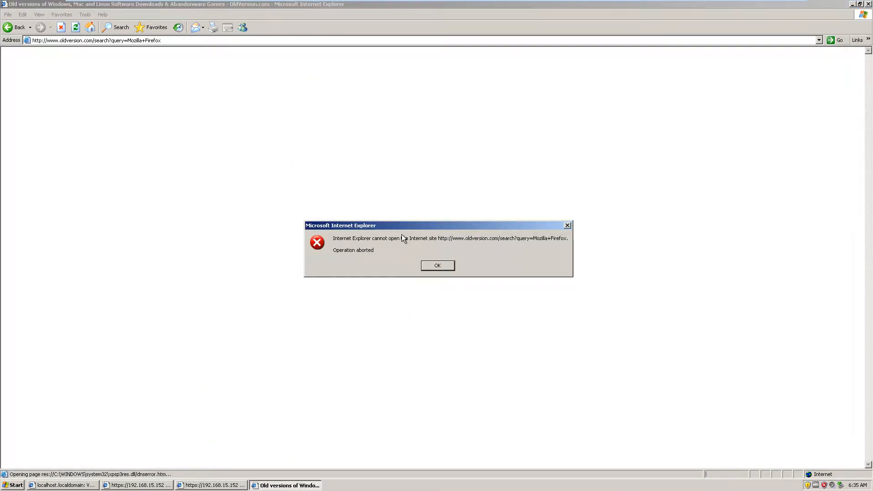
# - Dismiss the Internet Explorer error dialogs, close the OldVersion.com browser window and minimize the VMware Management Interface window
pyautogui.press('Return')
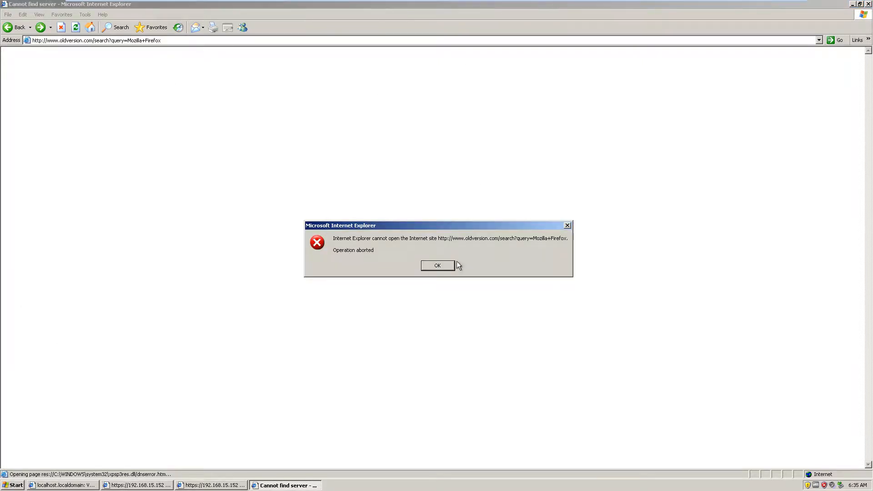
pyautogui.click(454, 263)
pyautogui.click(868, 4)
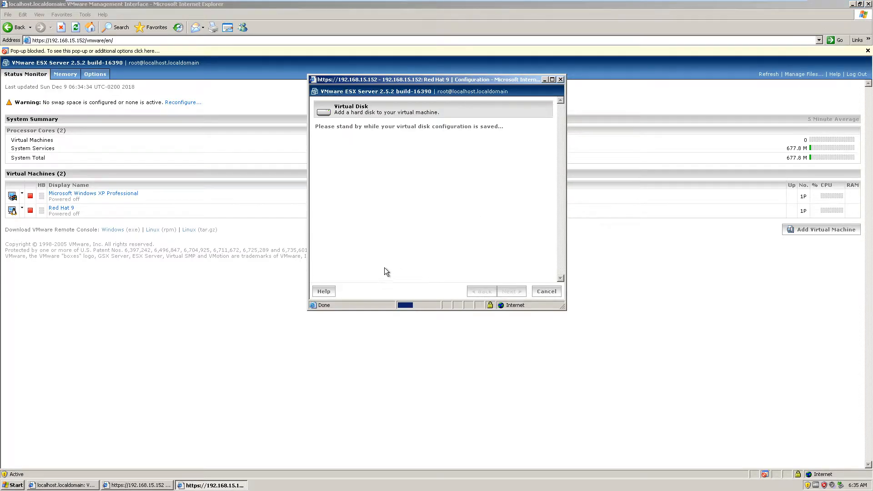
pyautogui.click(280, 270)
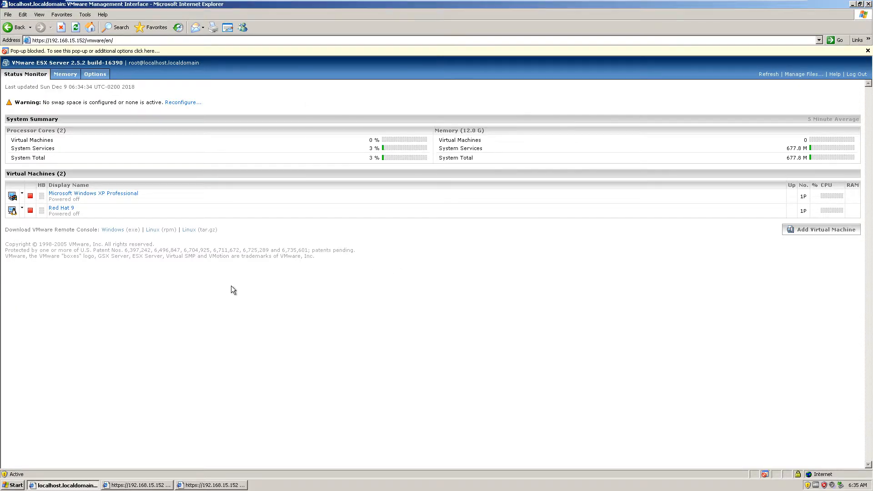
pyautogui.click(852, 4)
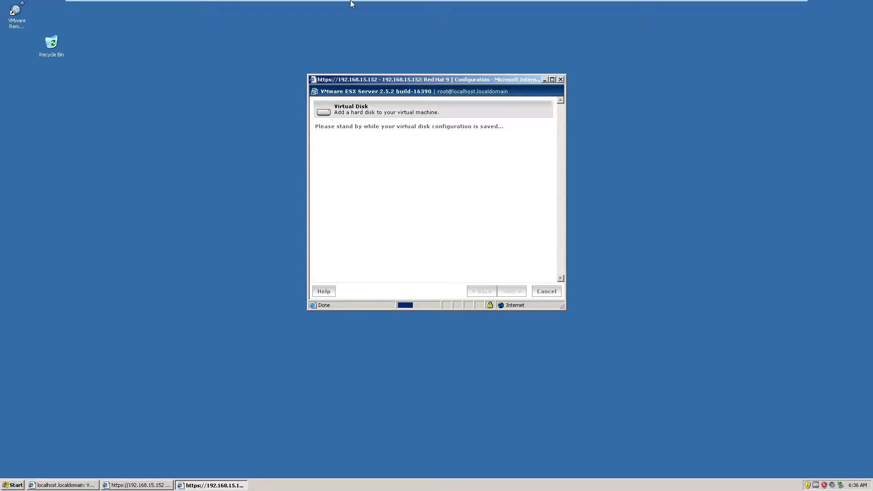
# - Close the Red Hat 9 virtual disk configuration and hardware windows, and bring back the VMware Management Interface
pyautogui.moveTo(352, 3)
pyautogui.click(561, 80)
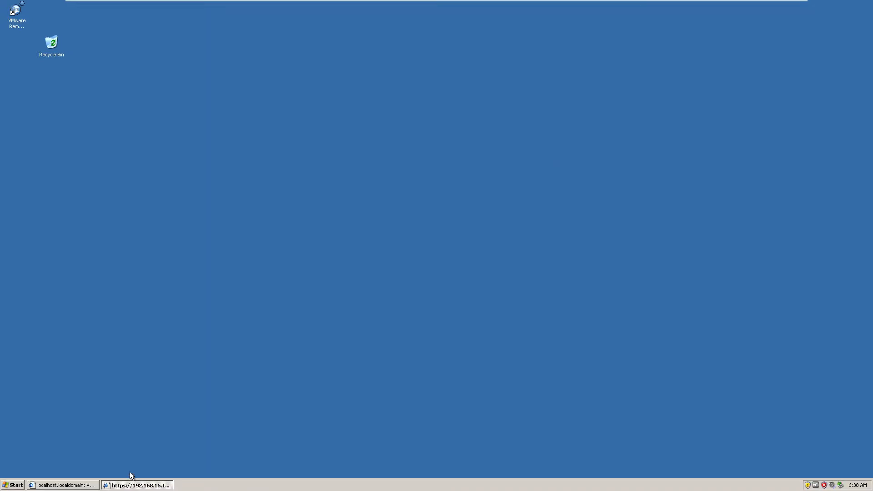
pyautogui.click(132, 485)
pyautogui.click(636, 89)
pyautogui.click(44, 483)
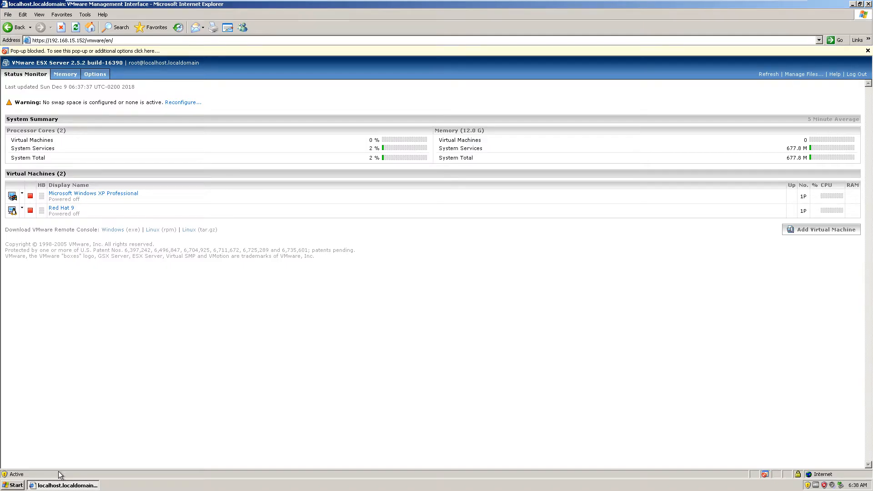
# - Attach a remote console to Red Hat 9 by opening vmware-console.xvm, and connect as root with the account password
pyautogui.click(22, 209)
pyautogui.click(34, 220)
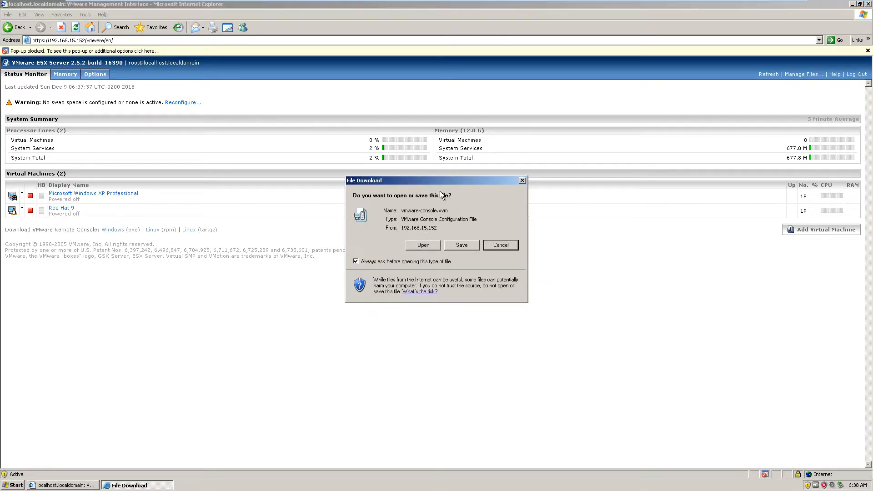
pyautogui.click(434, 246)
pyautogui.click(495, 273)
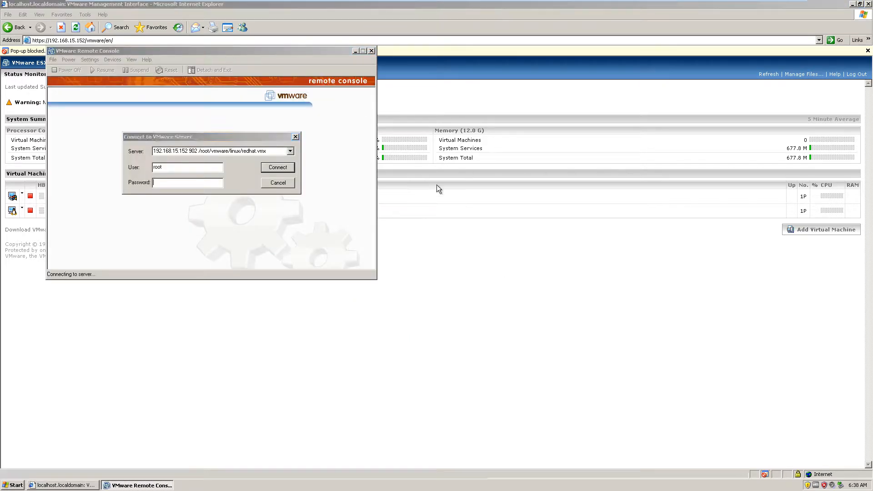
pyautogui.click(291, 151)
pyautogui.click(224, 160)
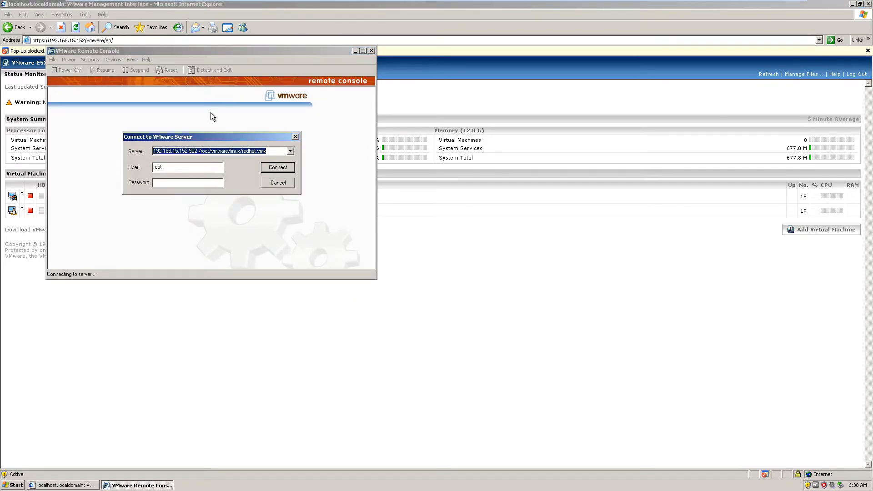
pyautogui.click(204, 169)
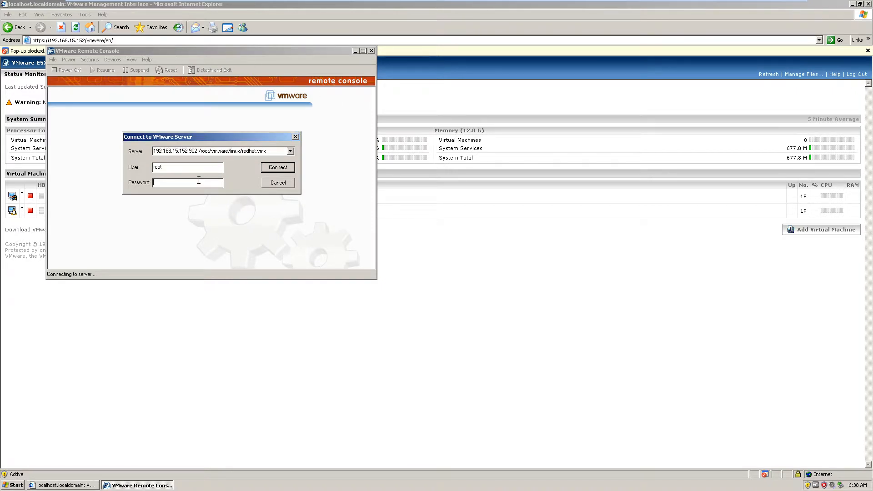
pyautogui.write('********')
pyautogui.click(279, 167)
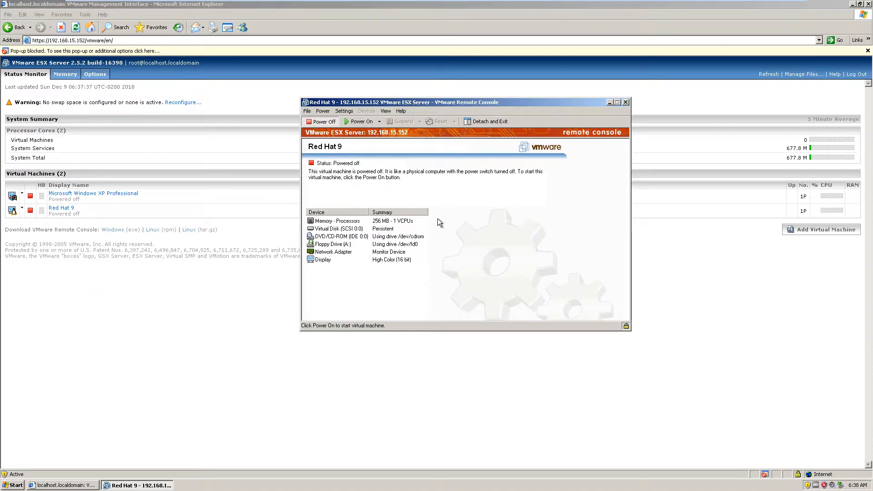
# - Check the devices in the Red Hat 9 console summary, and open and close the console preferences
pyautogui.click(355, 229)
pyautogui.click(354, 246)
pyautogui.click(361, 259)
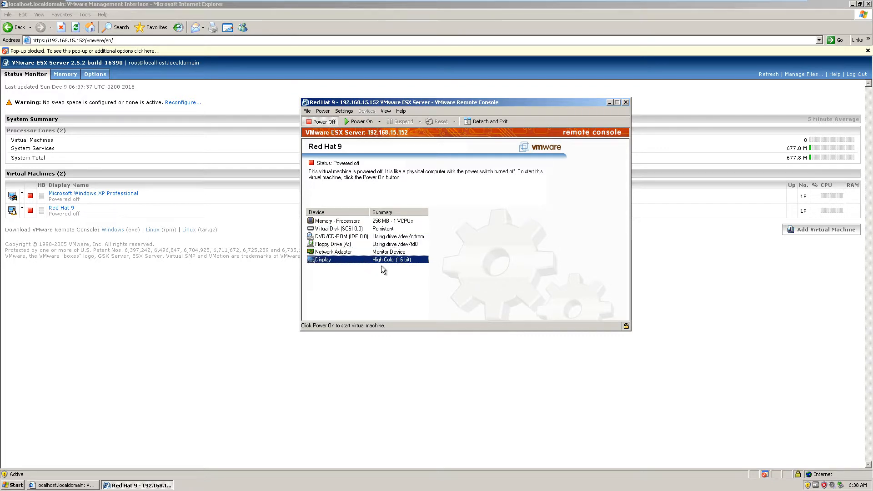
pyautogui.click(380, 252)
pyautogui.click(344, 111)
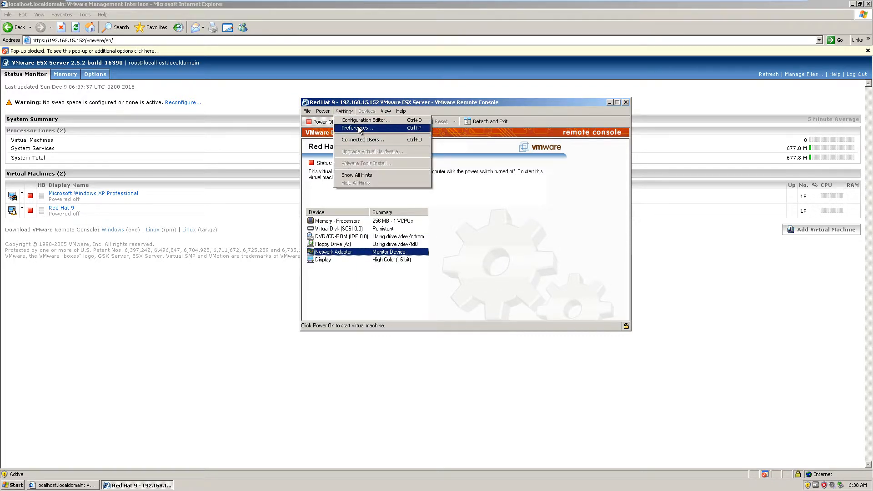
pyautogui.click(359, 128)
pyautogui.click(544, 129)
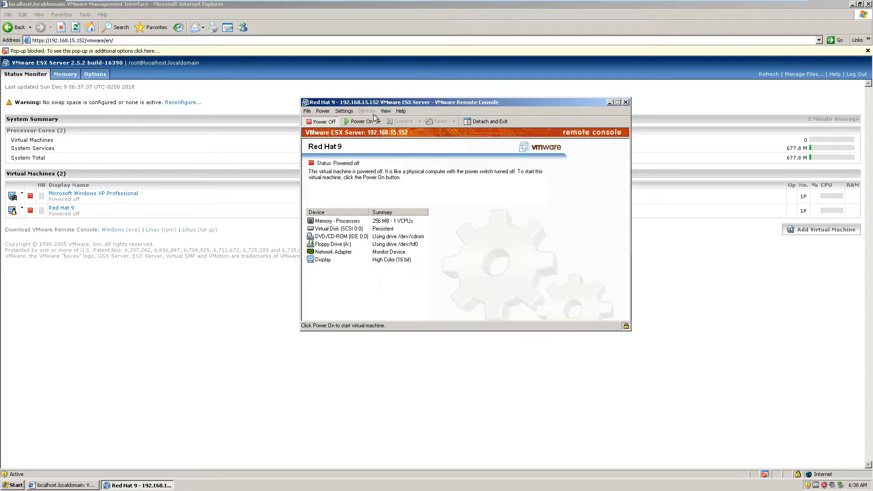
# - Review the virtual disk, floppy, CD-ROM, network adapter and display settings in the Configuration Editor, and close it
pyautogui.click(344, 111)
pyautogui.click(359, 120)
pyautogui.click(419, 160)
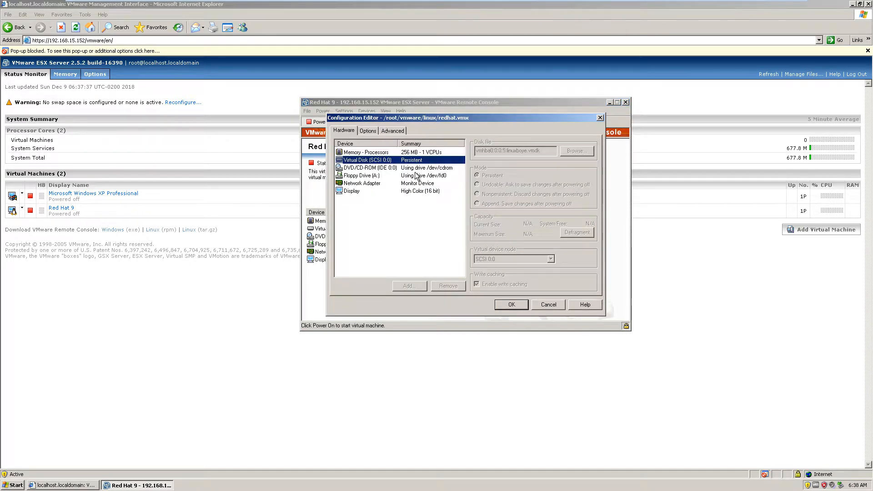
pyautogui.click(416, 174)
pyautogui.click(429, 192)
pyautogui.click(416, 170)
pyautogui.click(419, 183)
pyautogui.click(427, 175)
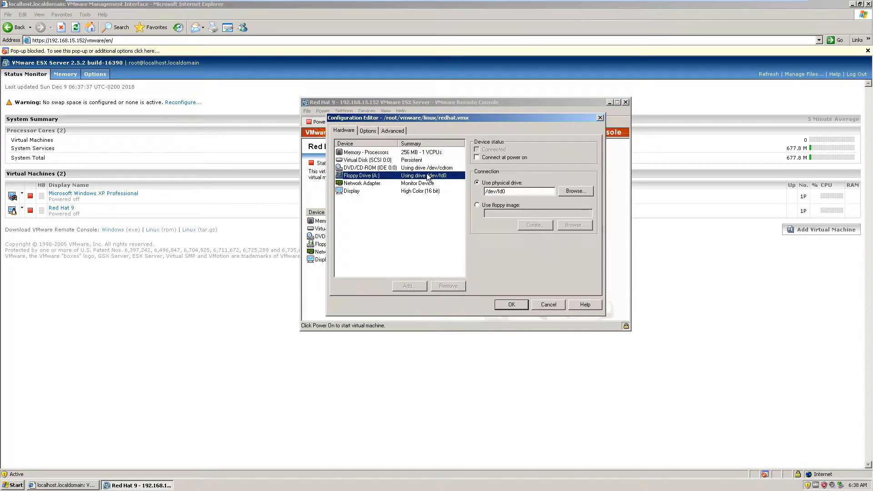
pyautogui.click(419, 183)
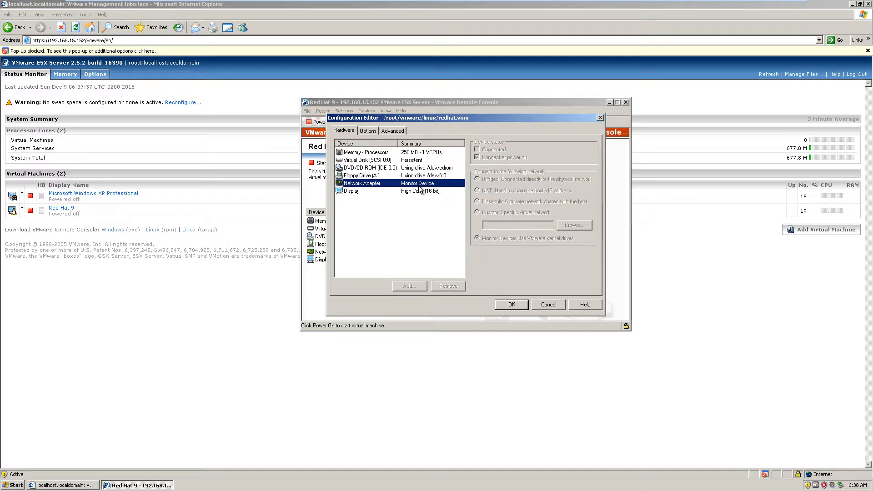
pyautogui.click(601, 118)
# - Reposition the Red Hat 9 remote console window and close it
pyautogui.moveTo(407, 103); pyautogui.dragTo(466, 124)
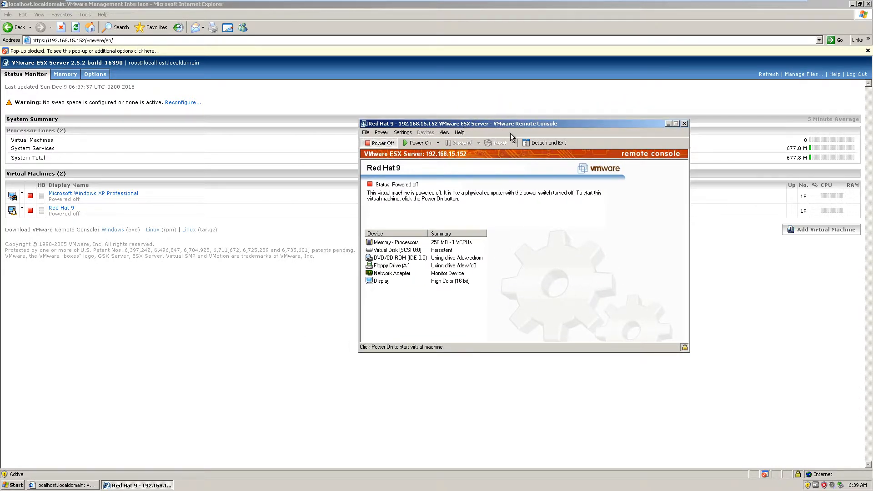
pyautogui.moveTo(459, 123); pyautogui.dragTo(419, 125)
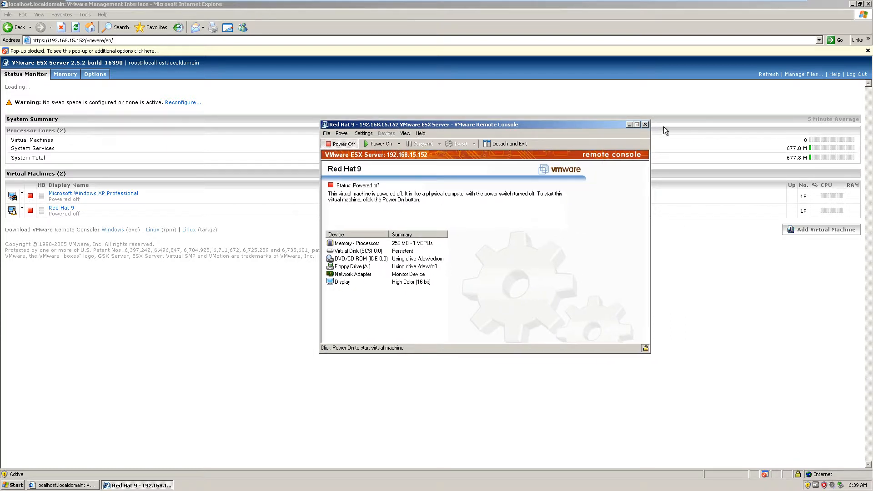
pyautogui.click(645, 125)
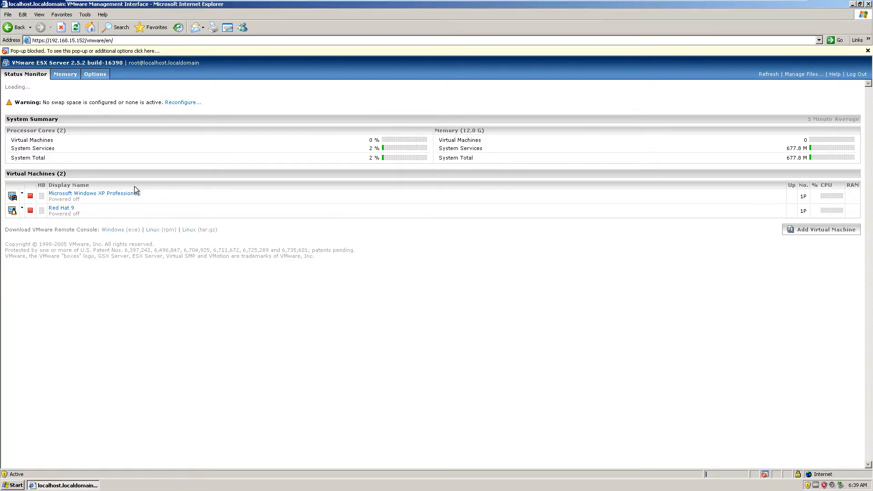
# - Open the Red Hat 9 hardware configuration, examine the network adapter's settings, and close both windows without changes
pyautogui.click(22, 208)
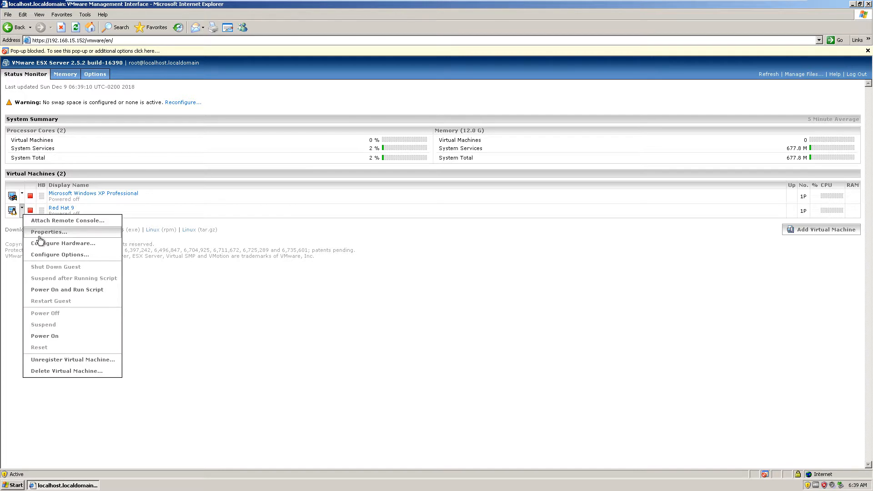
pyautogui.click(42, 244)
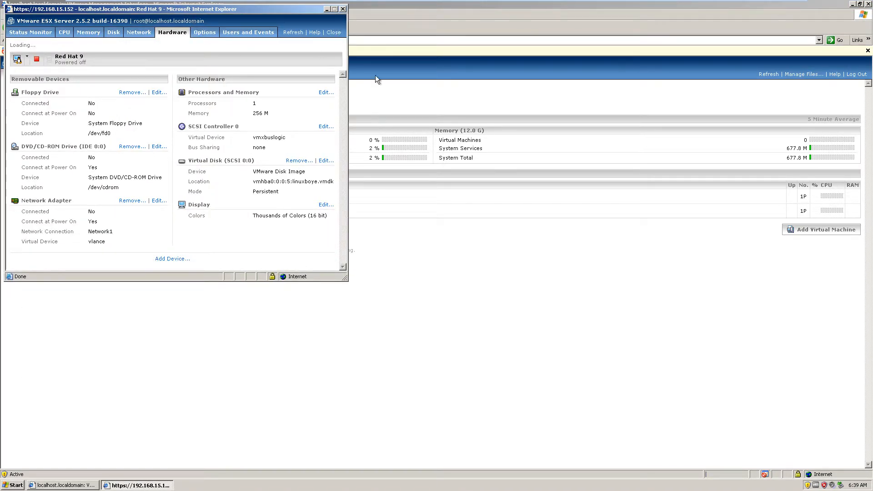
pyautogui.click(158, 201)
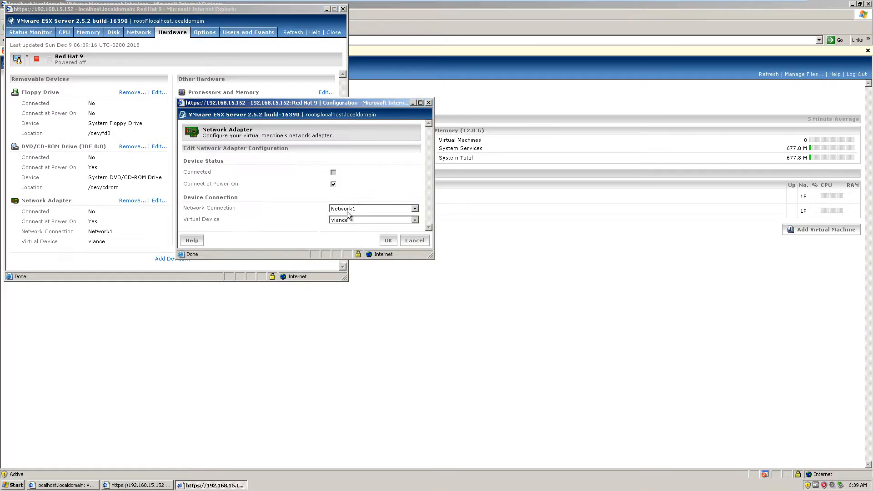
pyautogui.click(428, 103)
pyautogui.click(343, 10)
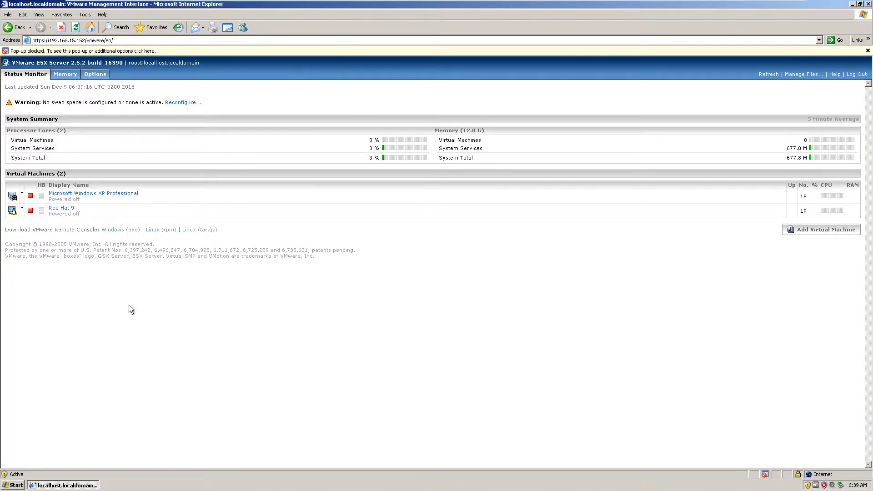
# - Reattach the remote console to Red Hat 9 from the management interface and log in as root with the account password
pyautogui.rightClick(63, 208)
pyautogui.click(22, 208)
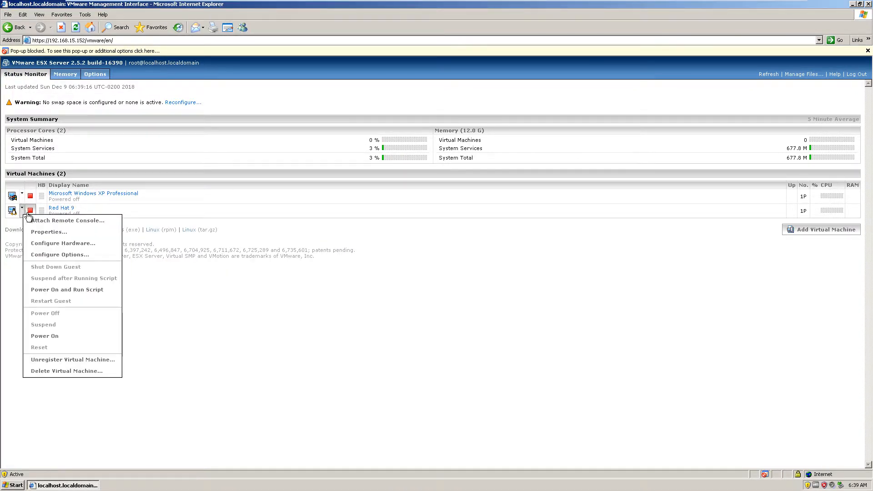
pyautogui.click(54, 220)
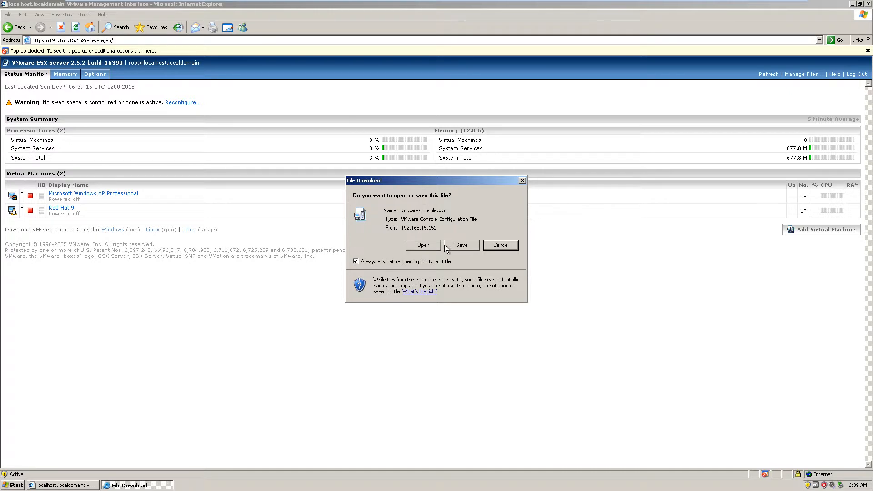
pyautogui.click(429, 245)
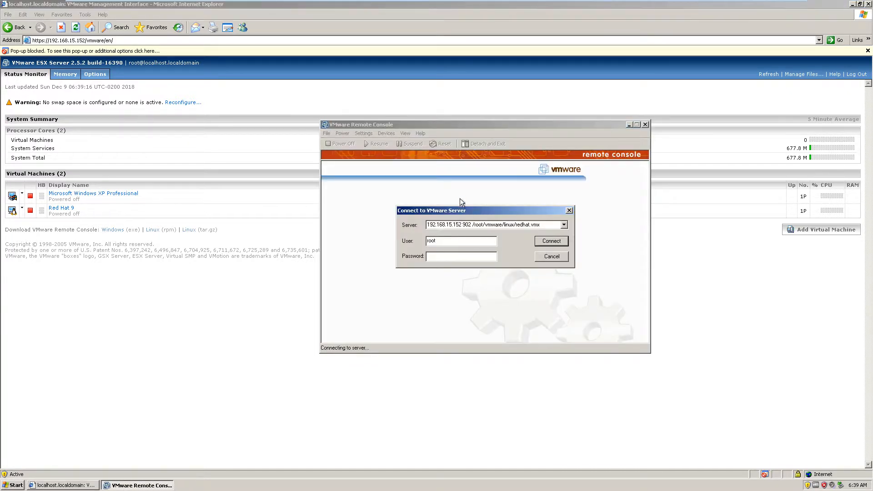
pyautogui.write('******')
pyautogui.press('Return')
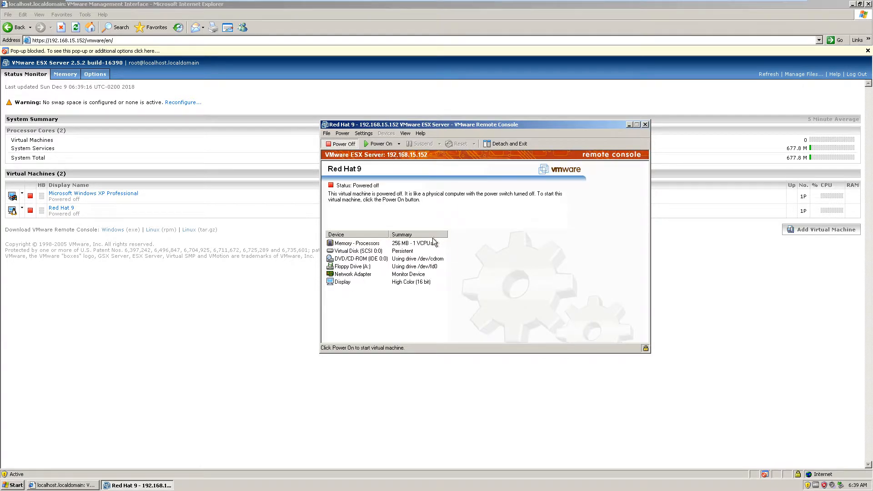
# - Power on the Red Hat 9 virtual machine and reposition its console window while it boots
pyautogui.click(365, 144)
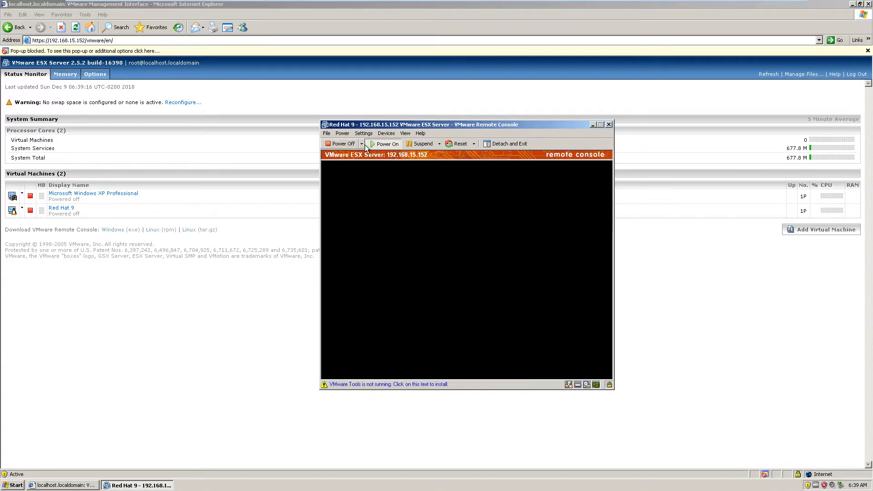
pyautogui.moveTo(443, 129); pyautogui.dragTo(430, 136)
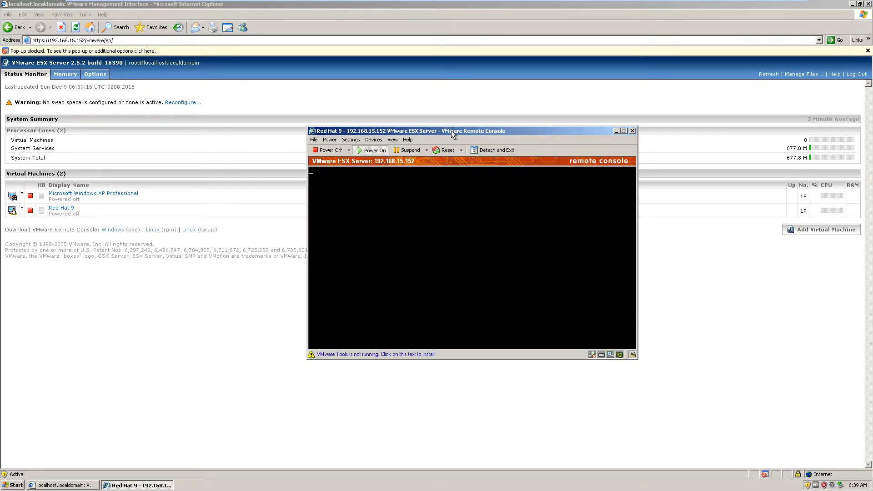
pyautogui.moveTo(451, 130); pyautogui.dragTo(491, 119)
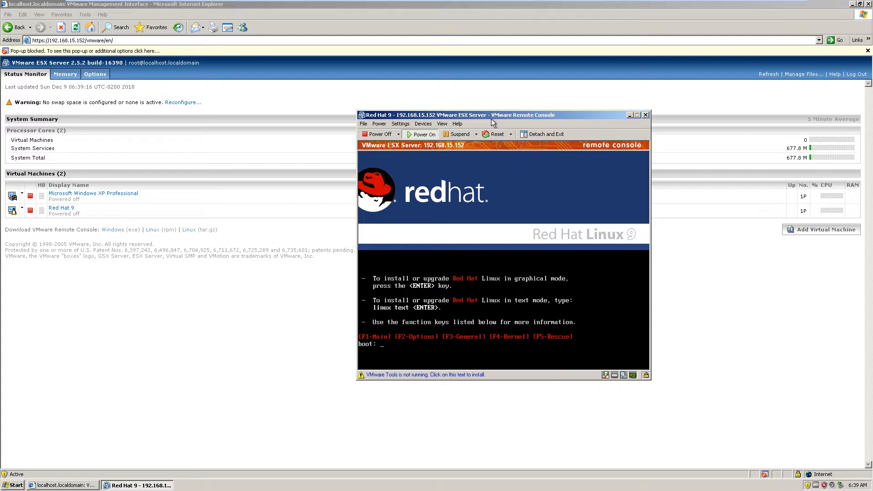
# - Start the Red Hat Linux 9 installation in graphical mode and reposition the console window while the installer loads
pyautogui.click(483, 305)
pyautogui.press('Return')
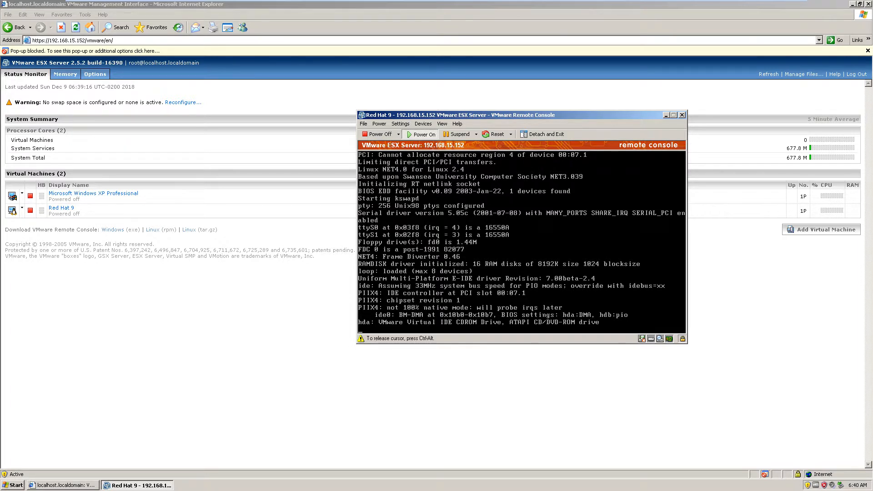
pyautogui.hotkey('ctrl', 'alt')
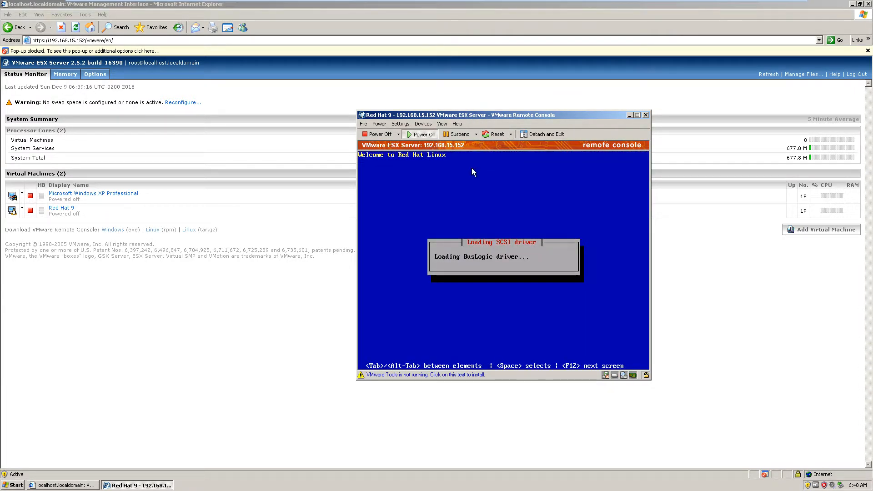
pyautogui.moveTo(469, 115); pyautogui.dragTo(523, 112)
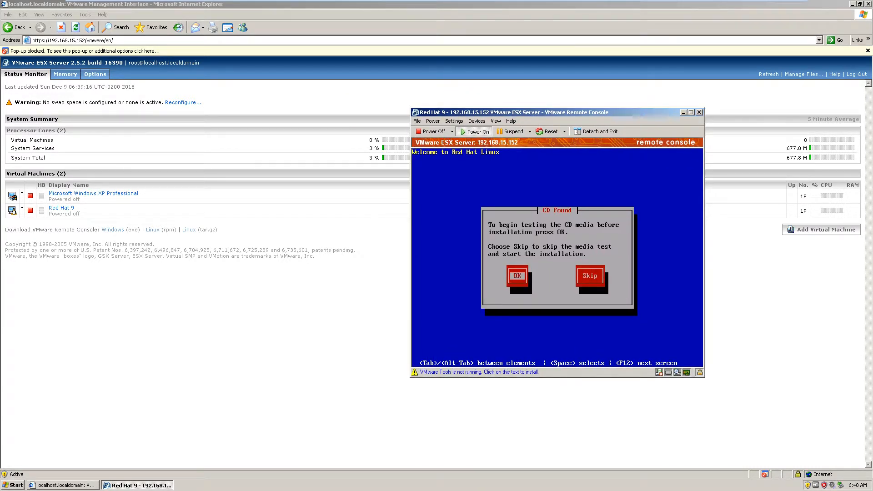
# - Skip the CD media test and continue into the graphical Red Hat Linux installer
pyautogui.click(544, 250)
pyautogui.press('Tab')
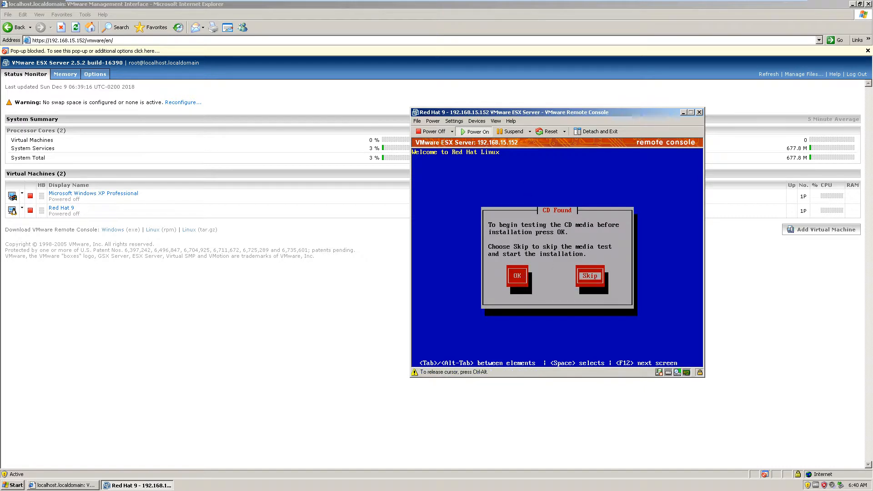
pyautogui.press('Return')
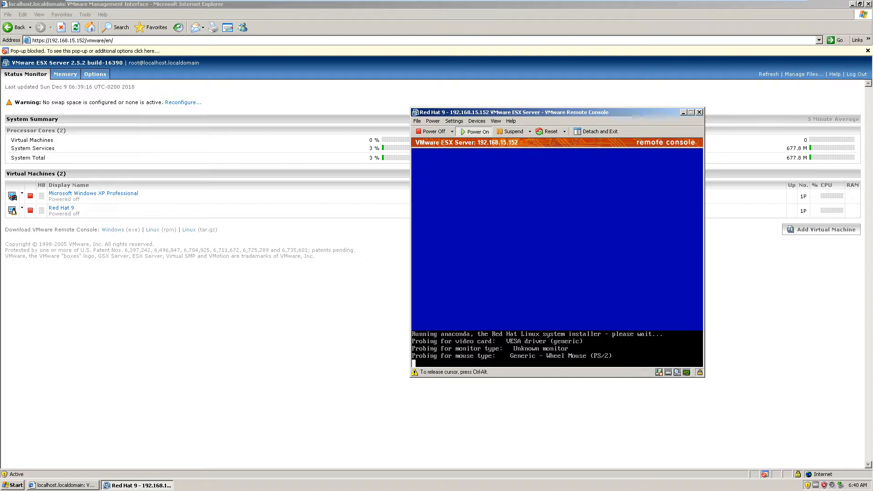
pyautogui.moveTo(261, 3)
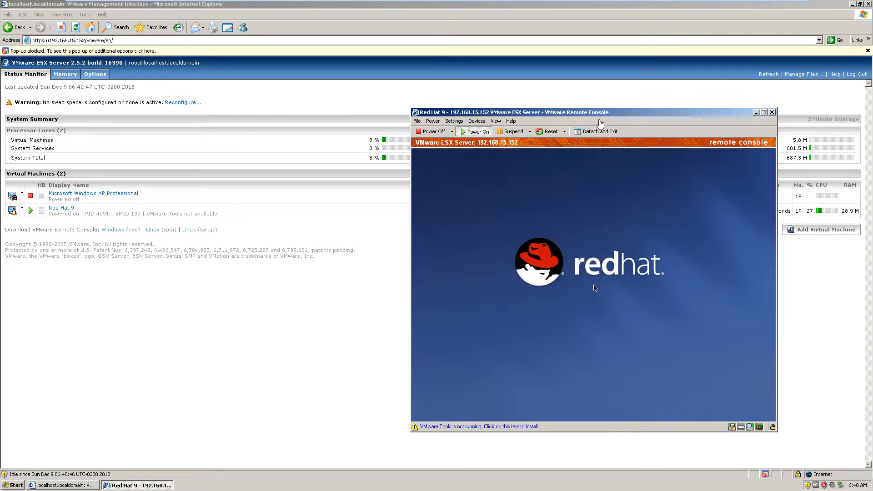
pyautogui.click(568, 275)
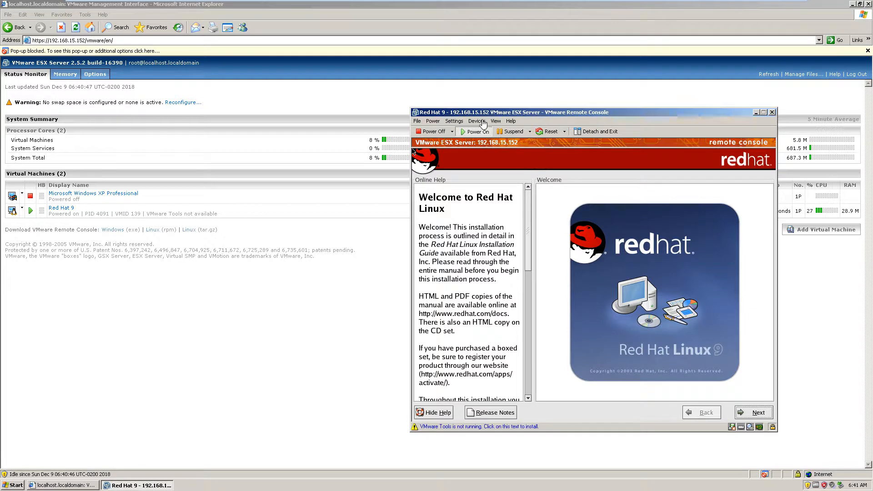
# - Examine the remote console's input preferences and close them without changes
pyautogui.click(454, 122)
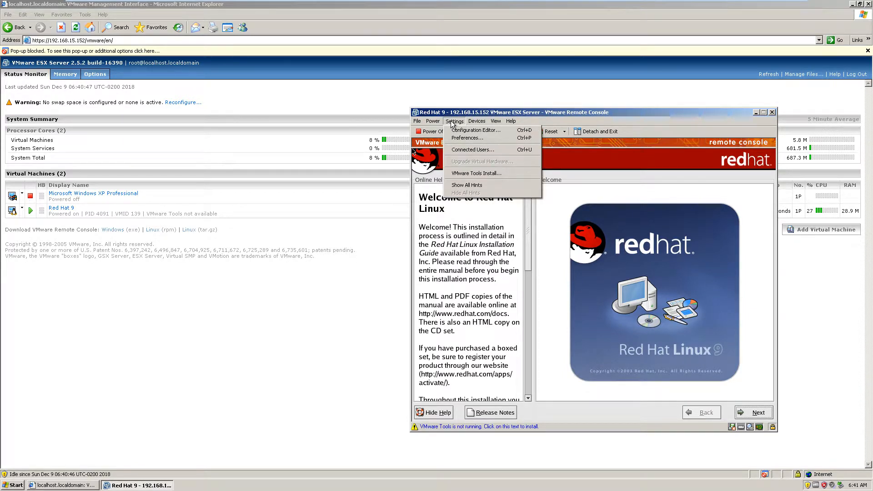
pyautogui.moveTo(507, 122)
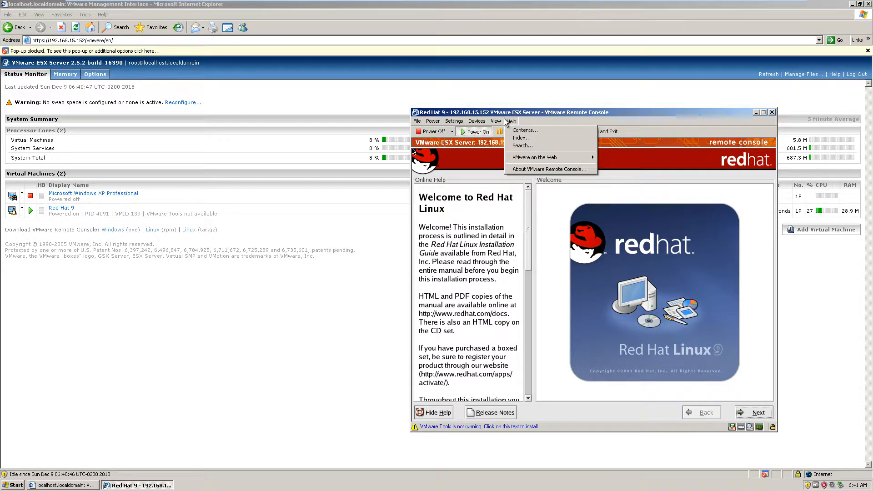
pyautogui.moveTo(451, 122)
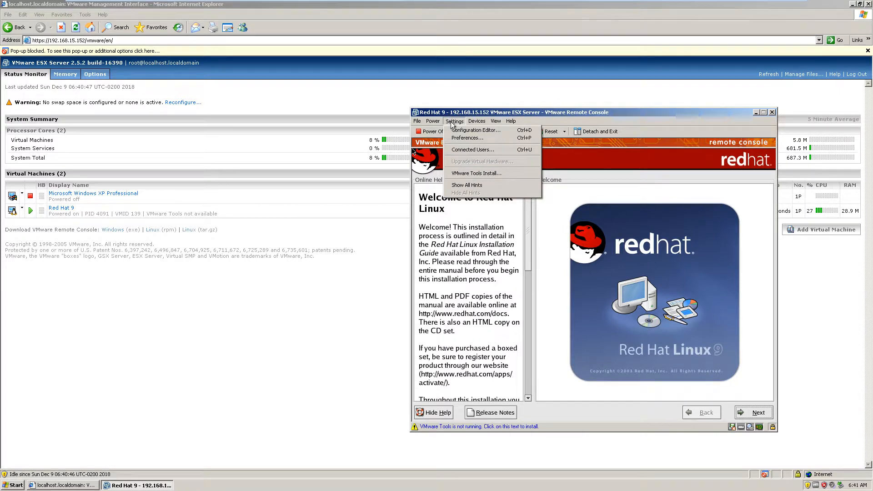
pyautogui.click(460, 138)
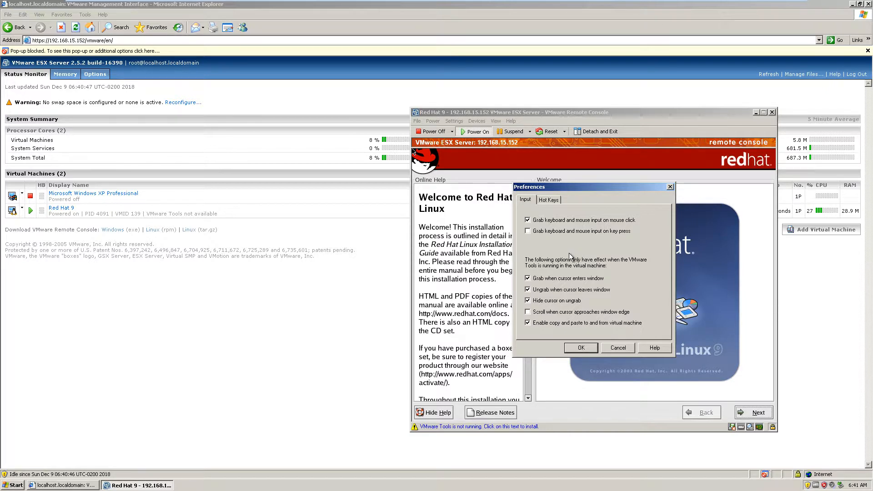
pyautogui.click(670, 187)
pyautogui.click(455, 121)
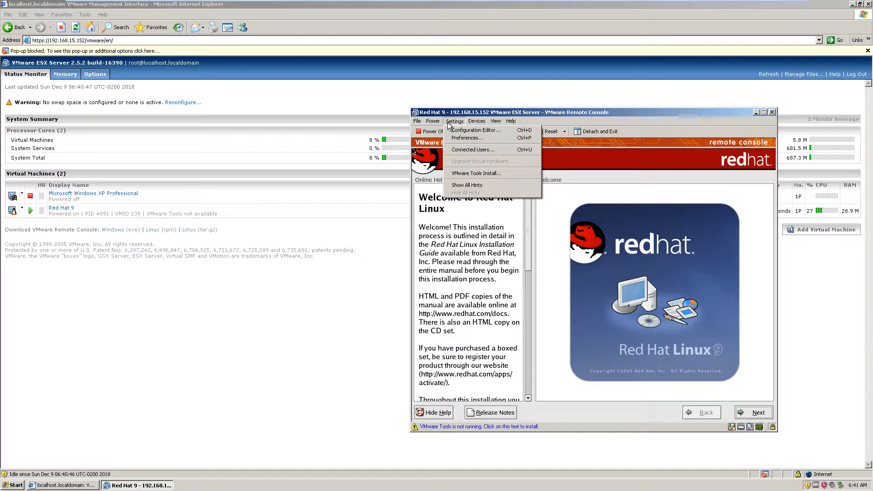
pyautogui.click(461, 138)
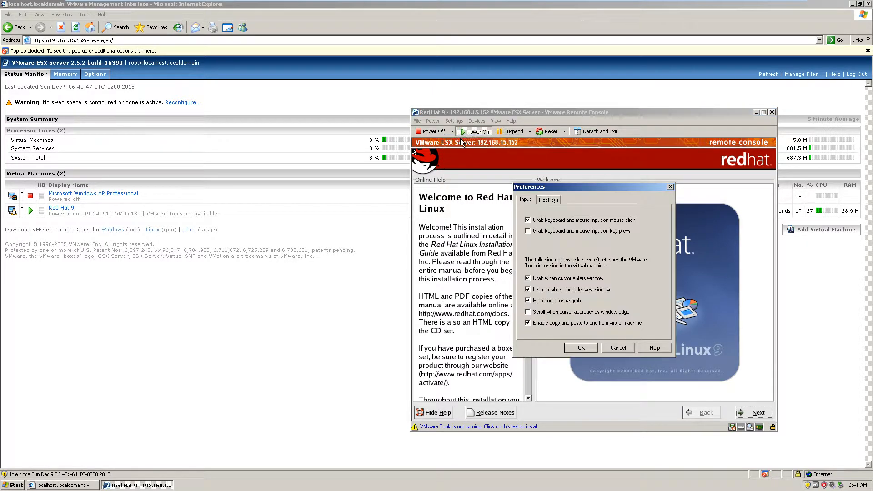
pyautogui.click(670, 187)
# - Examine the advanced, general and hardware settings in the Red Hat 9 configuration editor, including the display, and close it without changes
pyautogui.click(454, 121)
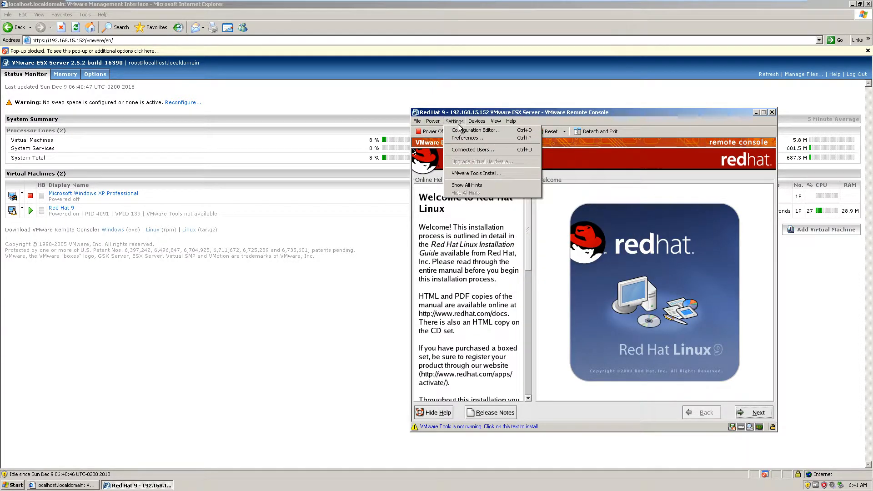
pyautogui.click(464, 132)
pyautogui.click(517, 186)
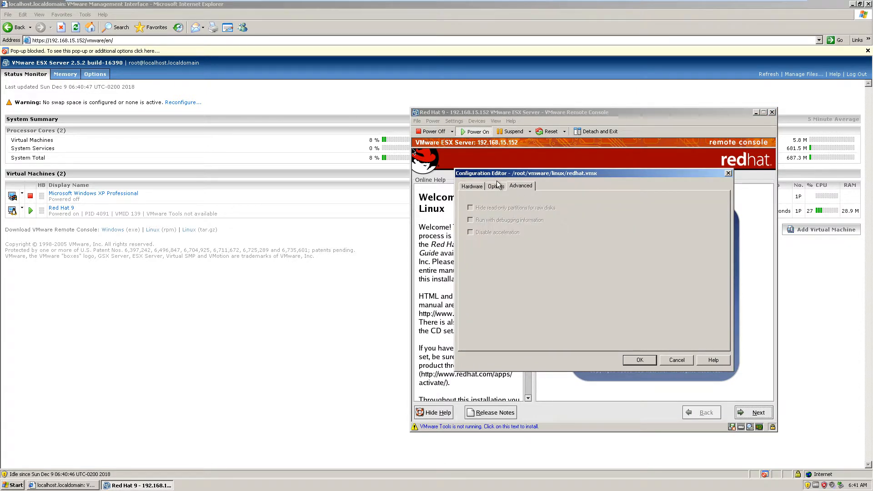
pyautogui.click(498, 186)
pyautogui.click(465, 188)
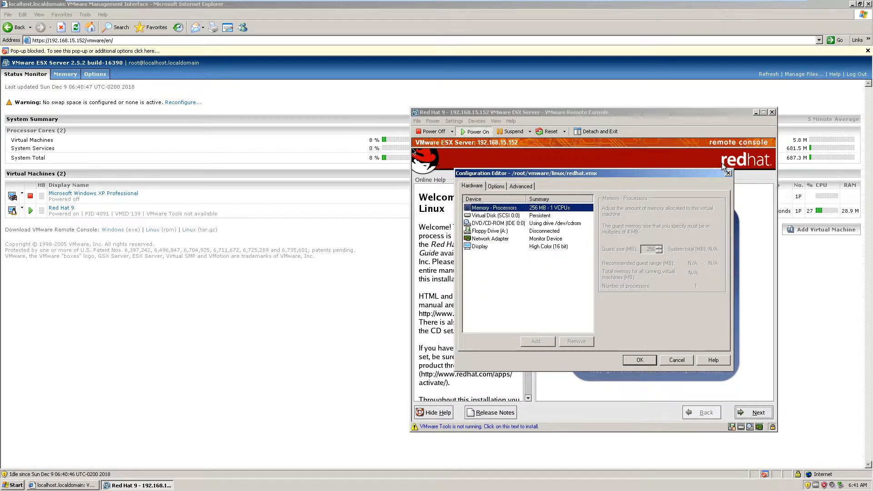
pyautogui.click(528, 246)
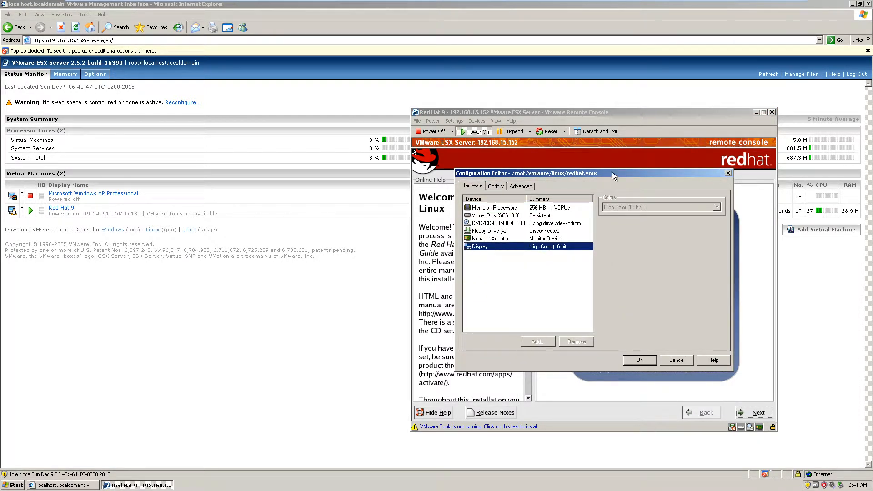
pyautogui.click(728, 173)
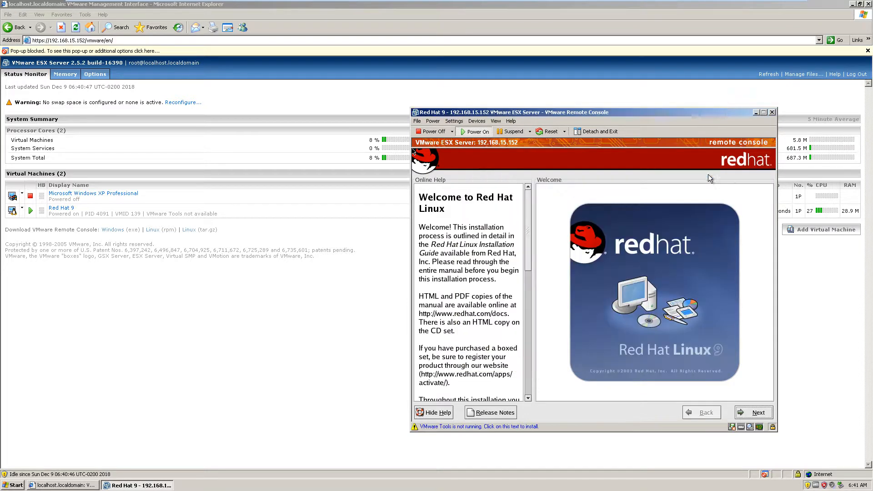
pyautogui.click(418, 121)
pyautogui.click(417, 121)
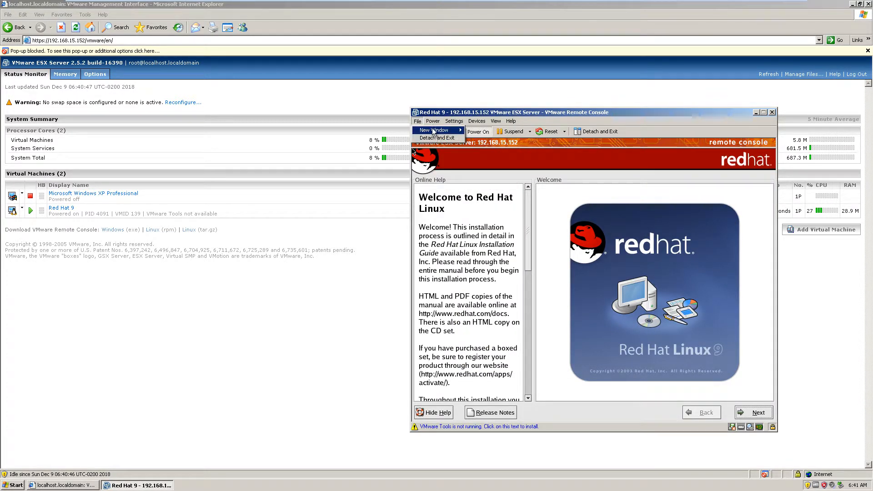
pyautogui.click(494, 112)
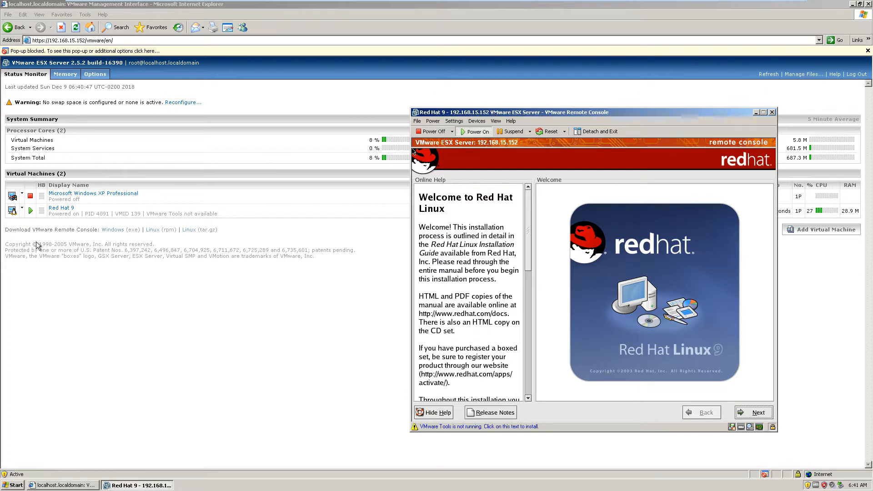
# - Open the Red Hat 9 options from the management interface, review the machine's status monitor, and close the window
pyautogui.click(22, 210)
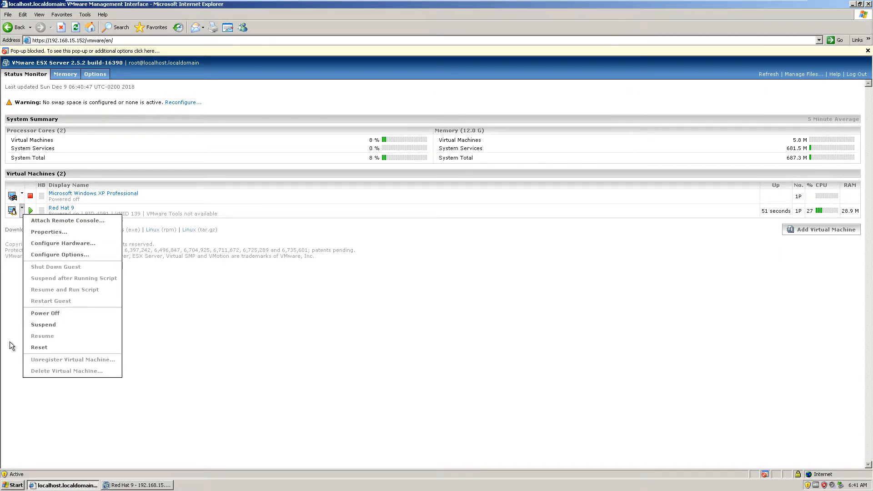
pyautogui.click(54, 258)
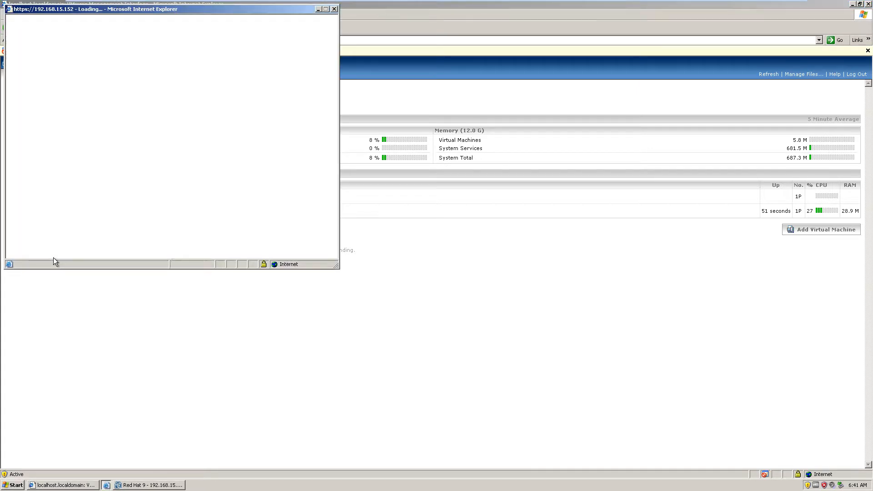
pyautogui.moveTo(174, 15); pyautogui.dragTo(418, 116)
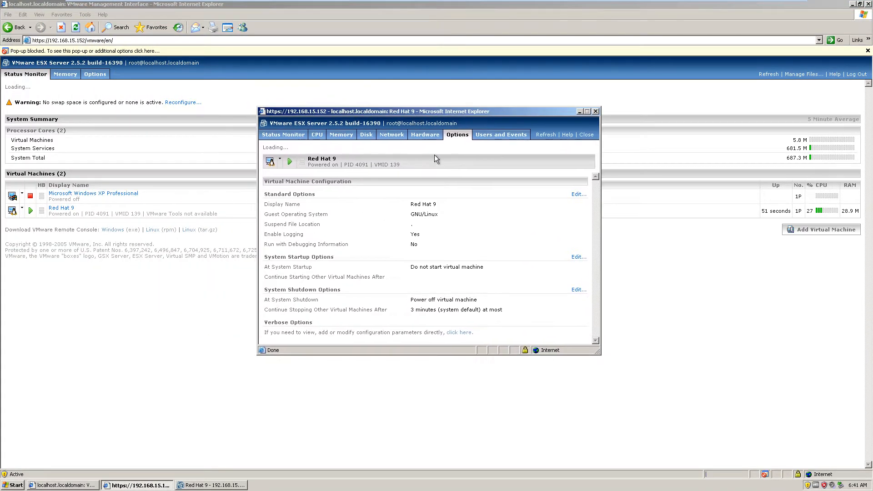
pyautogui.click(266, 136)
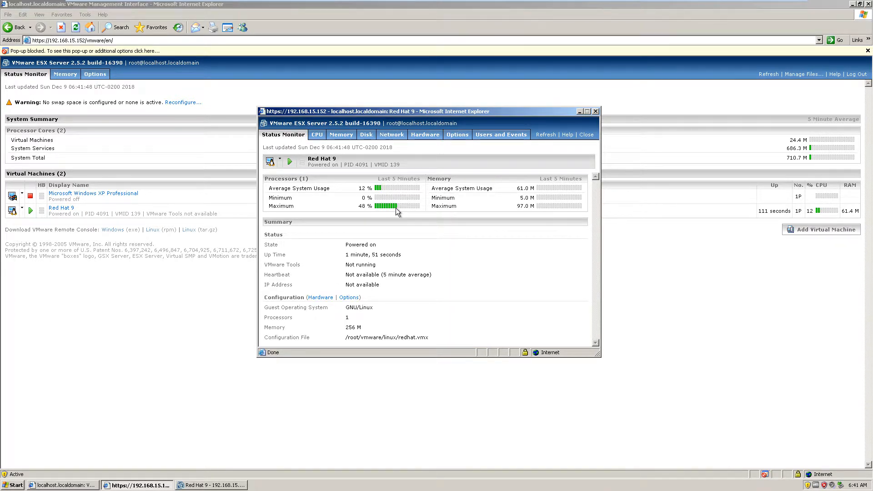
pyautogui.click(595, 111)
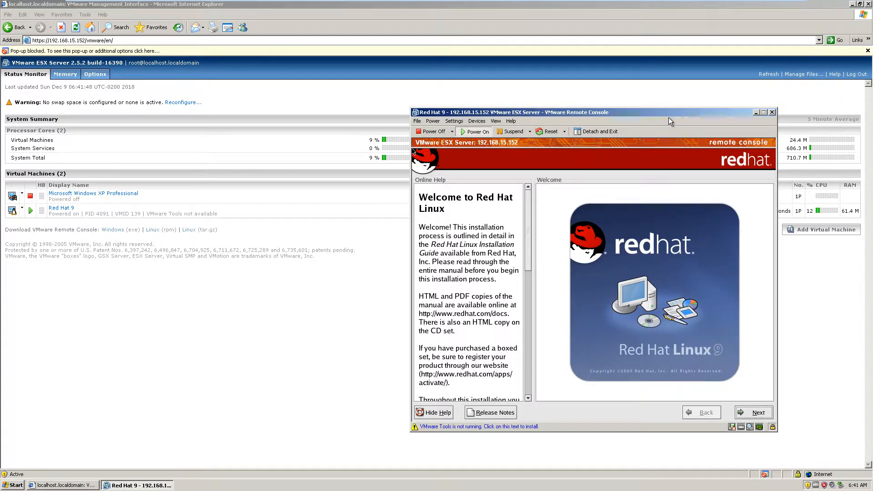
# - Reposition the Red Hat 9 console window, release the captured cursor, and minimize the management interface browser
pyautogui.moveTo(669, 113); pyautogui.dragTo(425, 132)
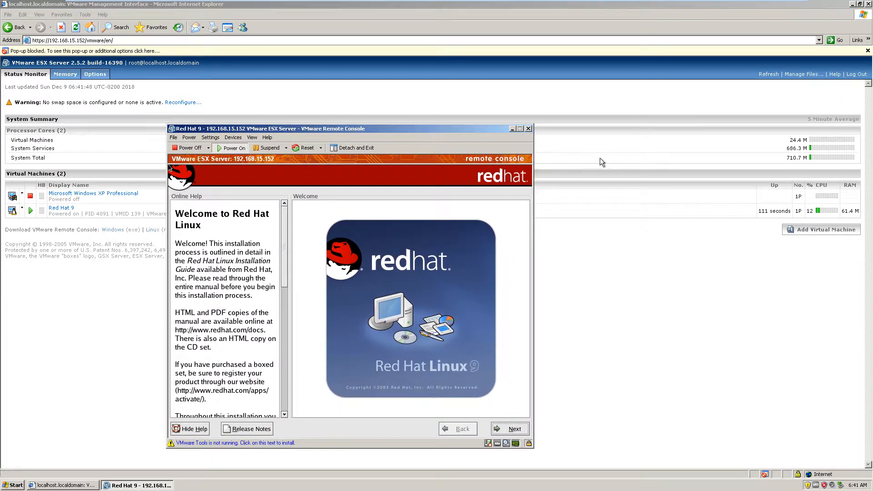
pyautogui.click(523, 207)
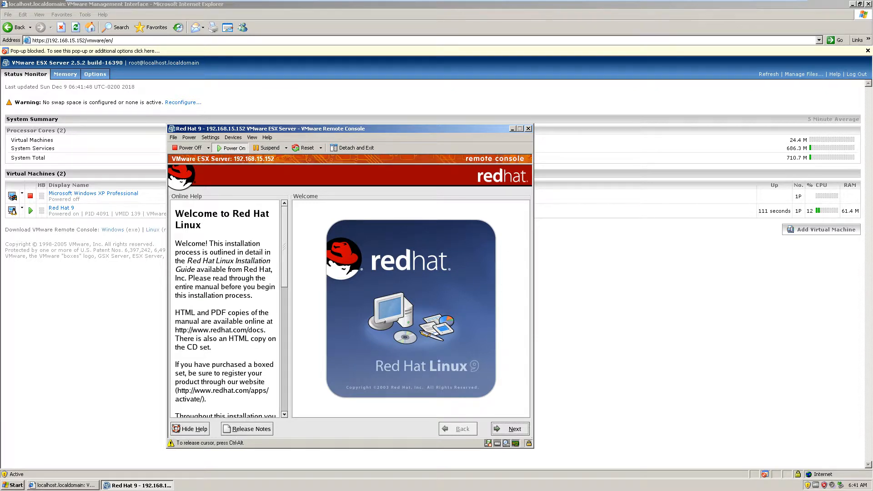
pyautogui.hotkey('ctrl', 'alt')
pyautogui.click(852, 4)
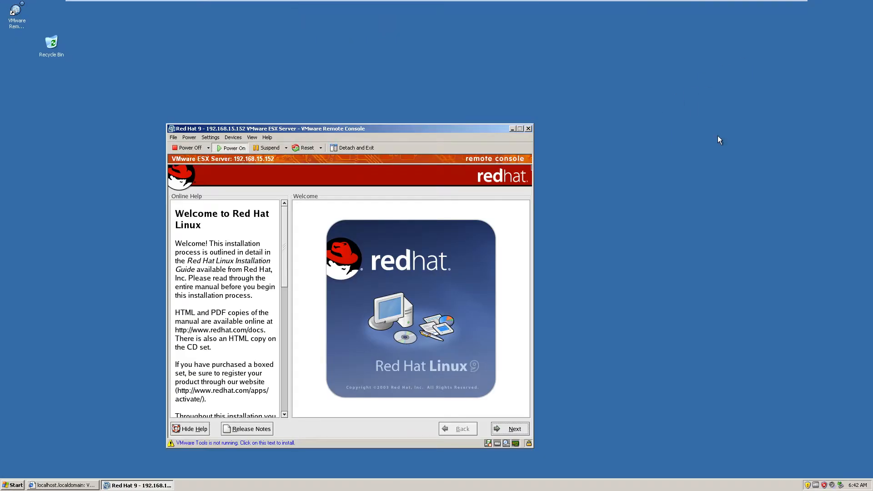
# - Place the 1.8a6_mozilla-win32-1.8a6-installer file on the desktop and launch it, keeping its name
pyautogui.moveTo(473, 63); pyautogui.dragTo(602, 93)
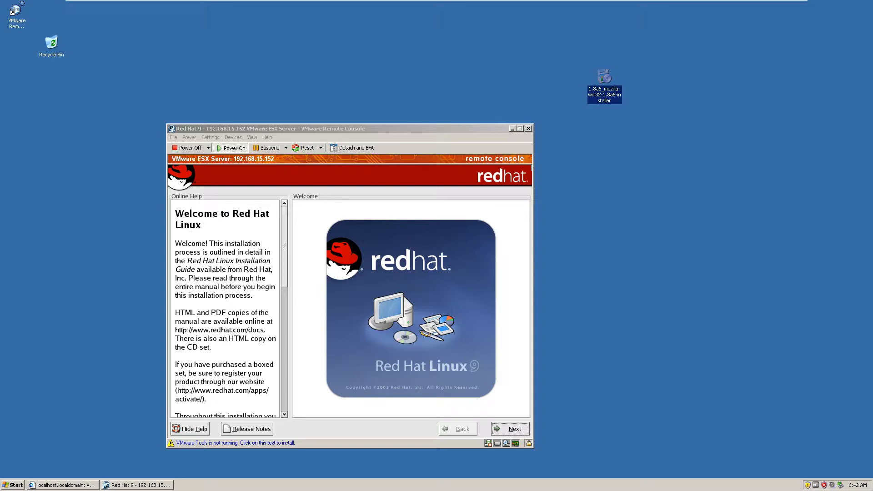
pyautogui.click(618, 101)
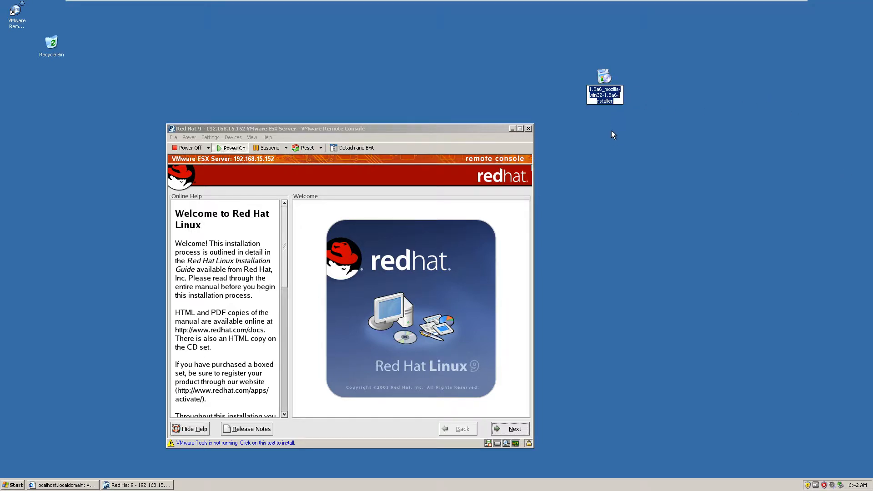
pyautogui.press('Return')
pyautogui.doubleClick(605, 77)
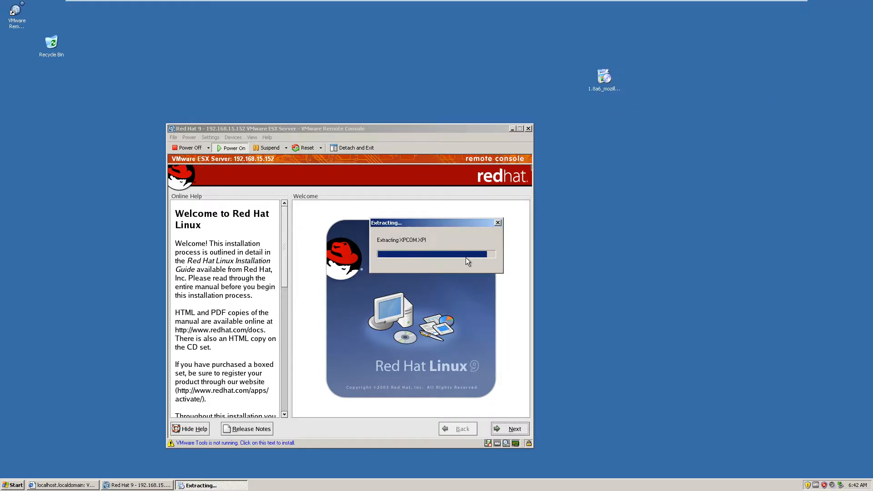
# - Accept the Mozilla license and run the Complete setup to the default directory with Quick Launch off
pyautogui.click(472, 313)
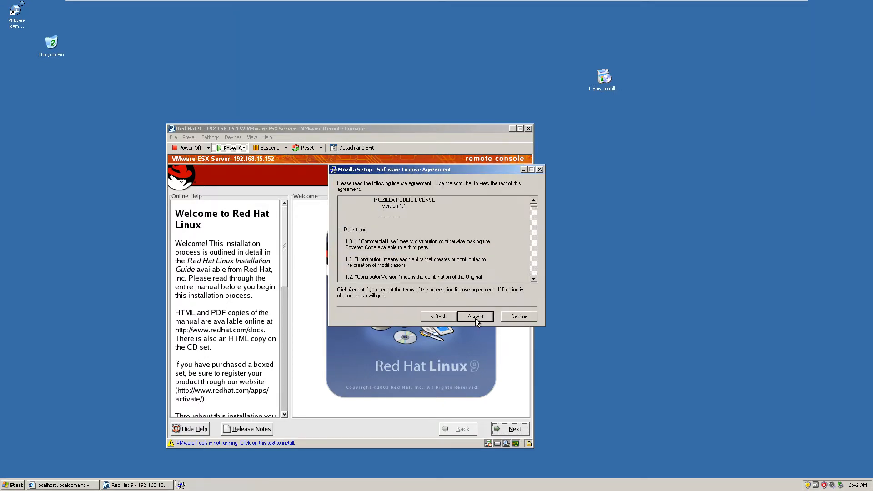
pyautogui.click(462, 317)
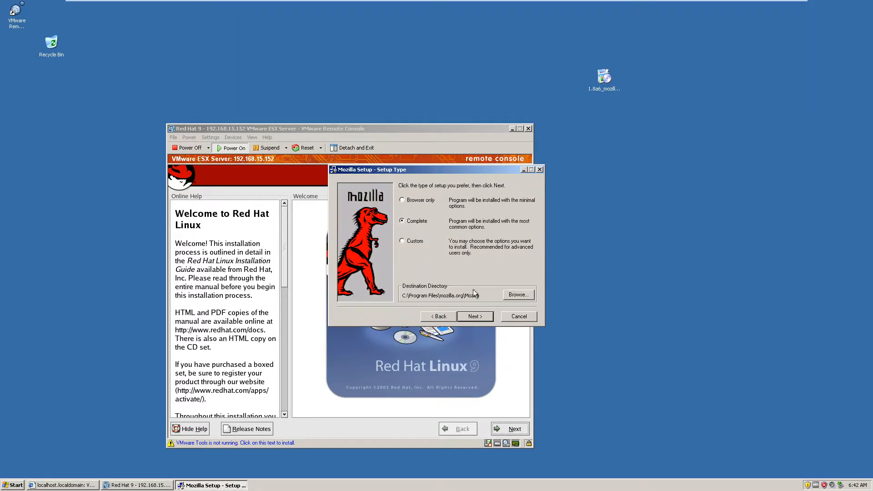
pyautogui.click(477, 317)
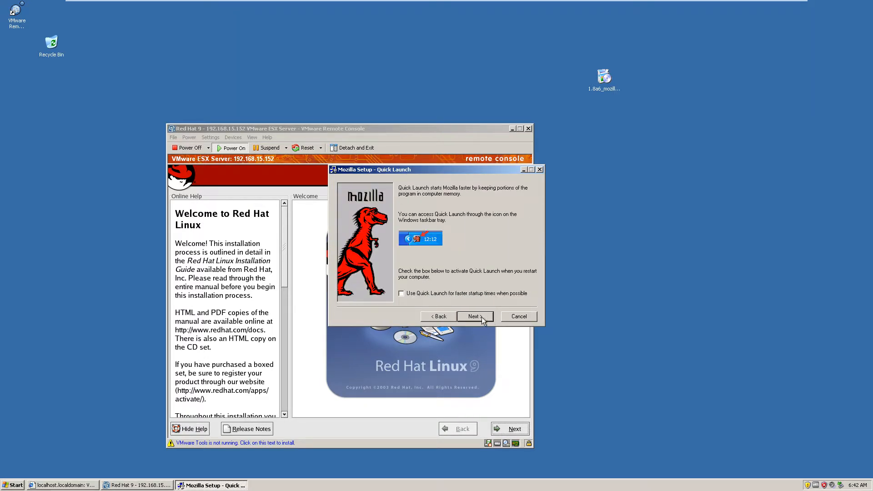
pyautogui.click(477, 318)
pyautogui.click(477, 318)
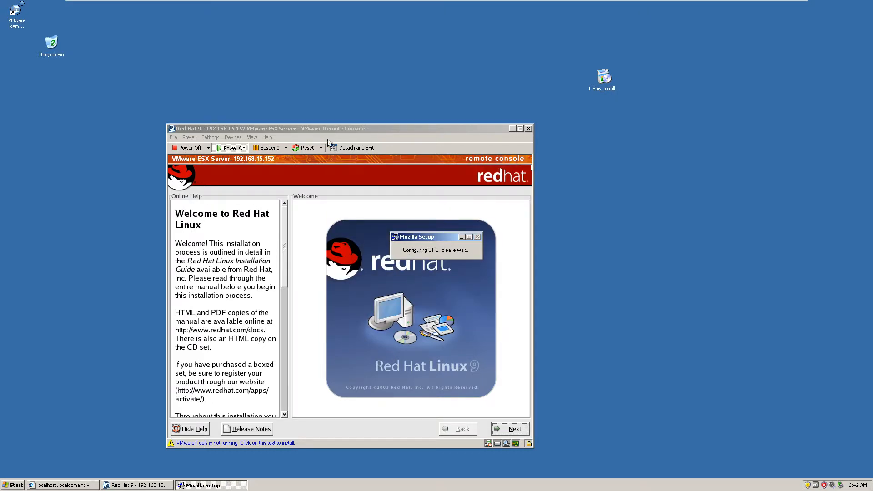
# - Power-cycle the Red Hat 9 virtual machine from its remote console and boot the Red Hat installer in text mode
pyautogui.moveTo(328, 129); pyautogui.dragTo(363, 105)
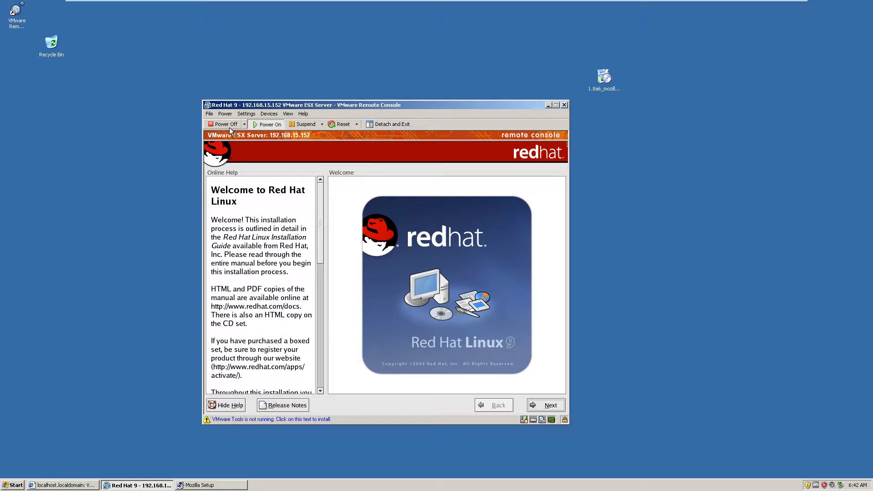
pyautogui.click(245, 124)
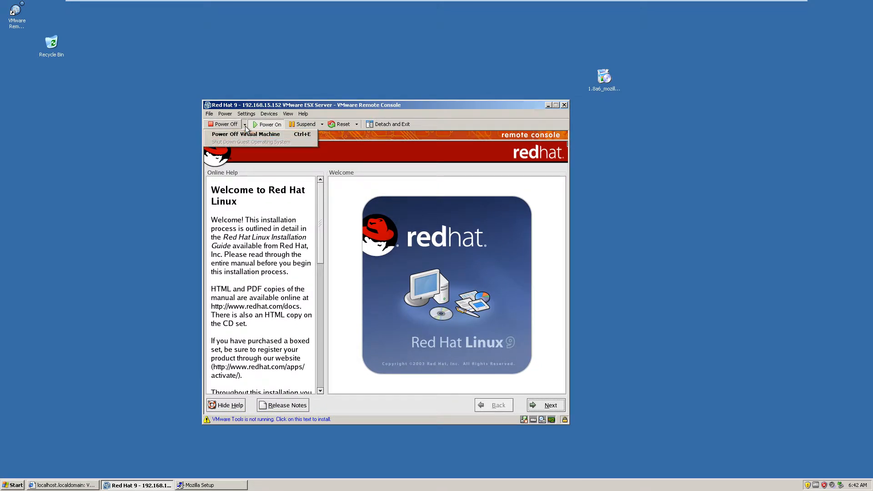
pyautogui.click(260, 136)
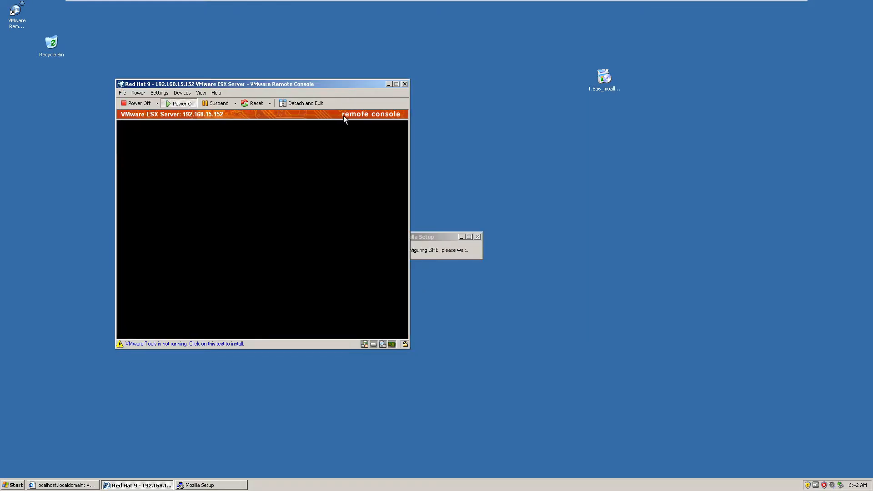
pyautogui.moveTo(301, 86); pyautogui.dragTo(362, 110)
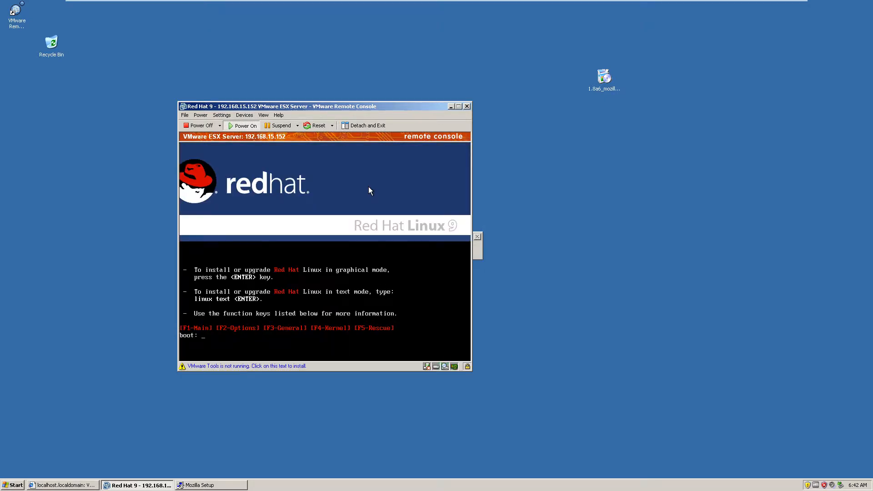
pyautogui.click(431, 302)
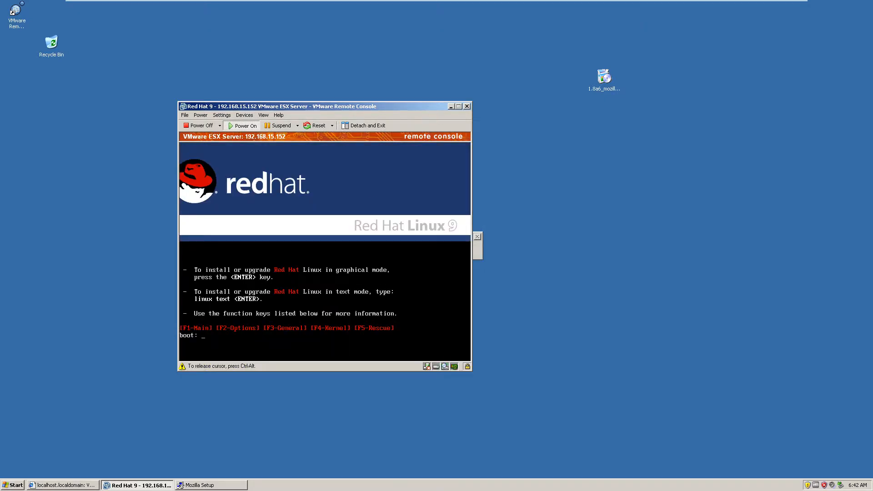
pyautogui.write('text')
pyautogui.press('Return')
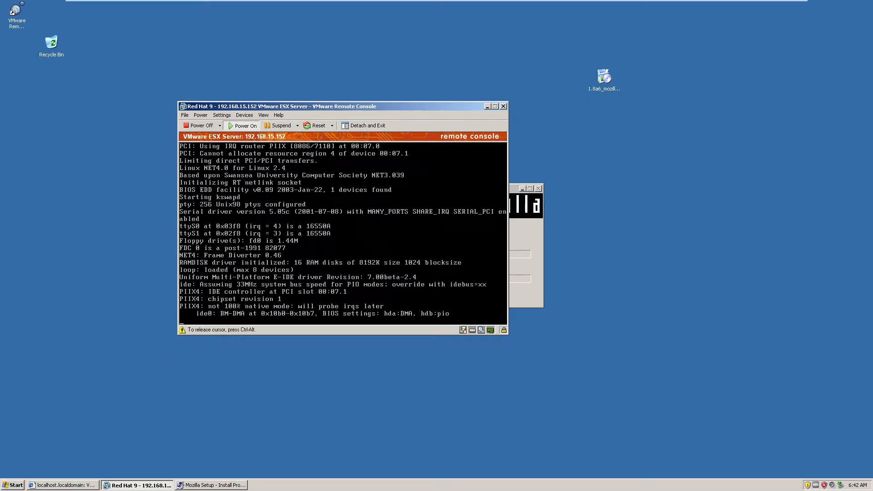
# - Release the captured cursor and arrange the Red Hat 9 console and Mozilla Setup windows so they do not overlap
pyautogui.hotkey('ctrl', 'alt')
pyautogui.moveTo(392, 108); pyautogui.dragTo(291, 109)
pyautogui.moveTo(471, 190); pyautogui.dragTo(575, 101)
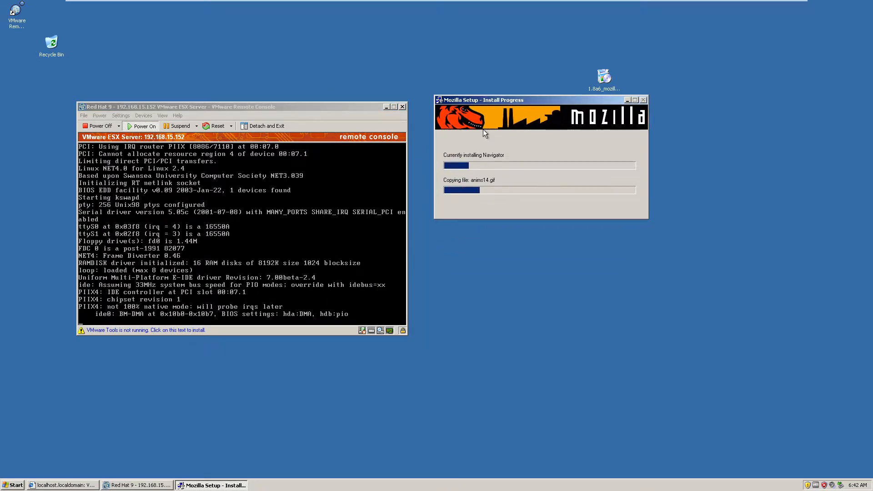
pyautogui.moveTo(296, 105); pyautogui.dragTo(342, 69)
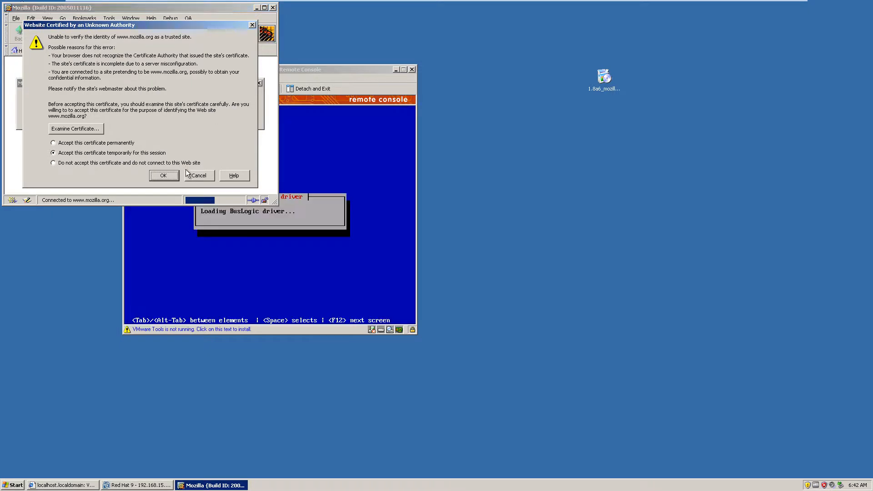
# - Accept the website certificates, dismiss the font installation prompts, and decline making Mozilla the default browser
pyautogui.click(153, 177)
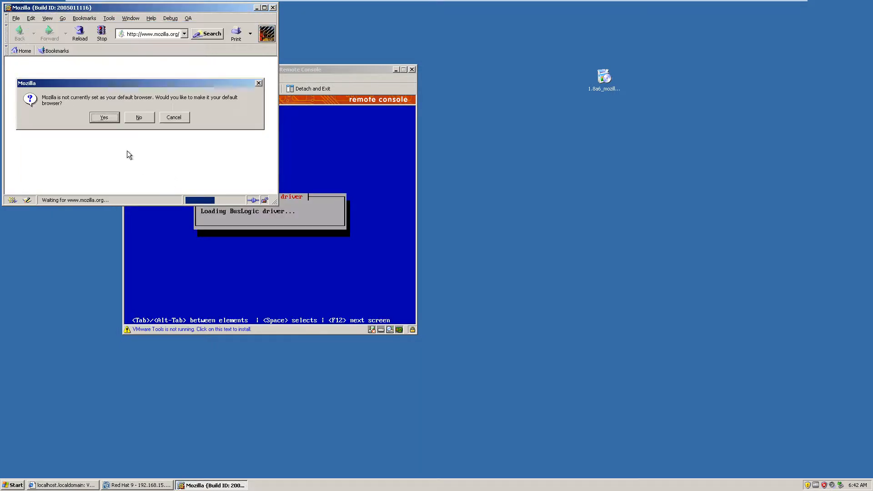
pyautogui.click(144, 122)
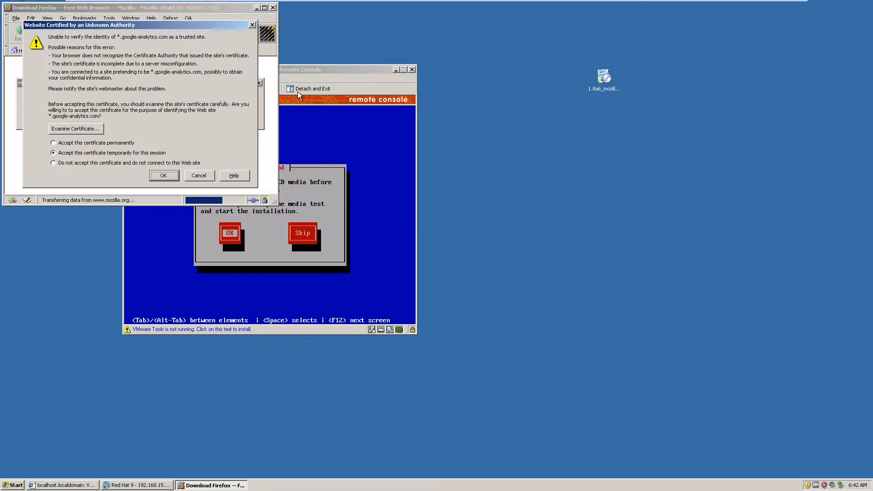
pyautogui.click(164, 176)
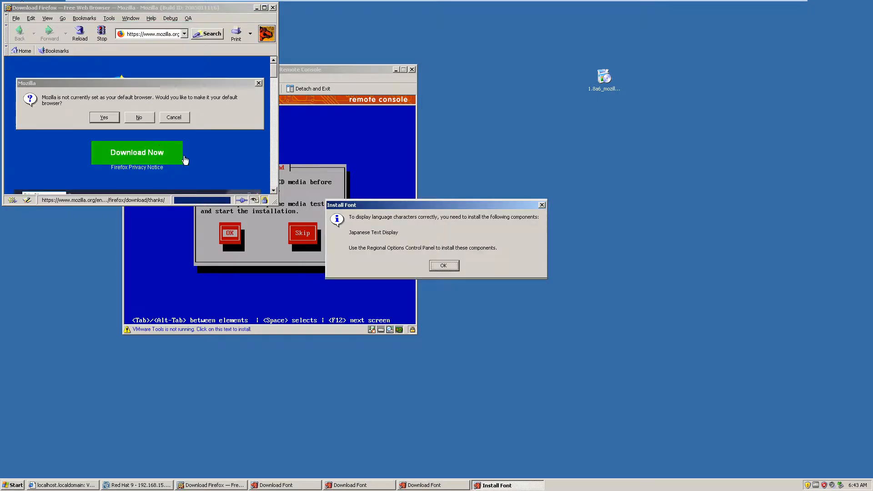
pyautogui.click(443, 266)
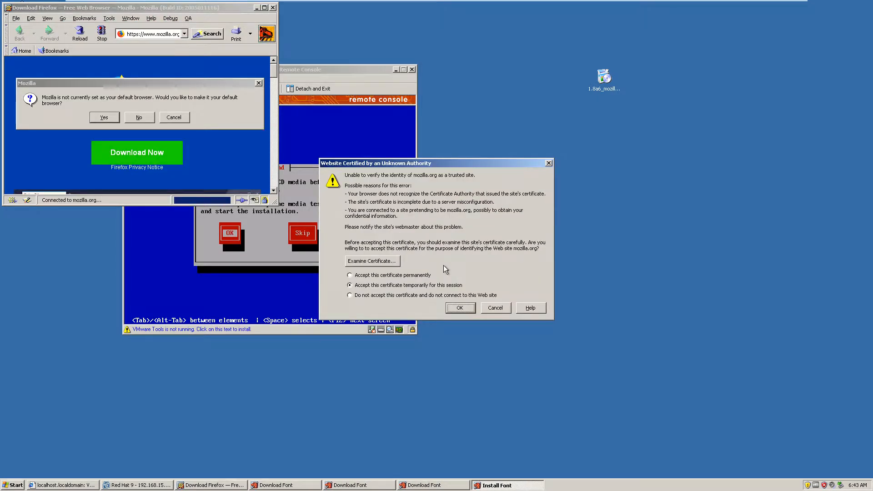
pyautogui.click(470, 309)
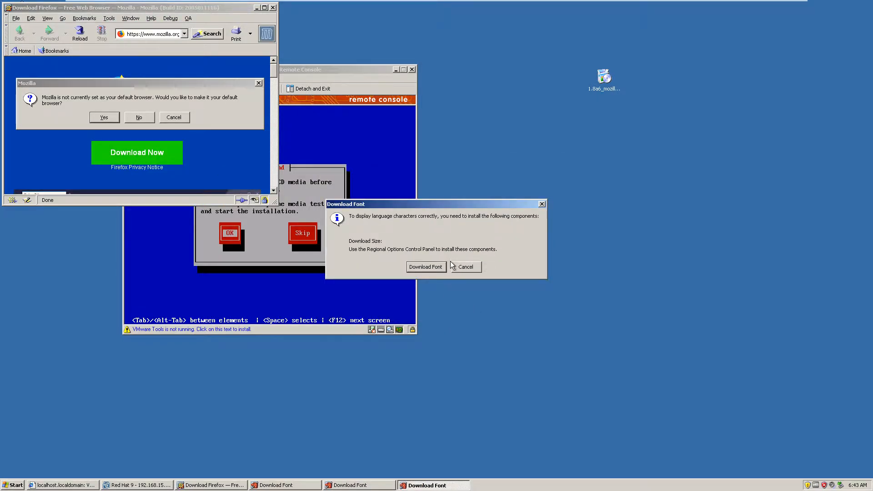
pyautogui.click(465, 268)
pyautogui.click(476, 271)
pyautogui.click(476, 271)
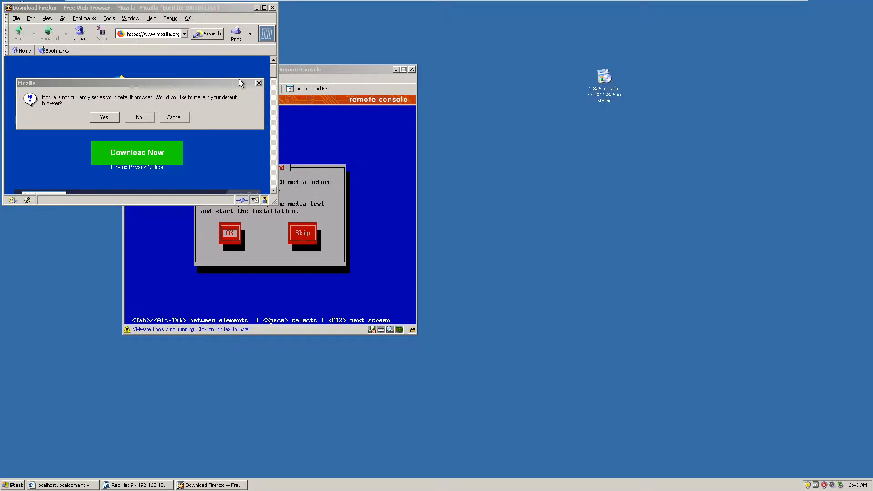
pyautogui.click(140, 117)
pyautogui.moveTo(204, 8); pyautogui.dragTo(548, 172)
pyautogui.doubleClick(603, 173)
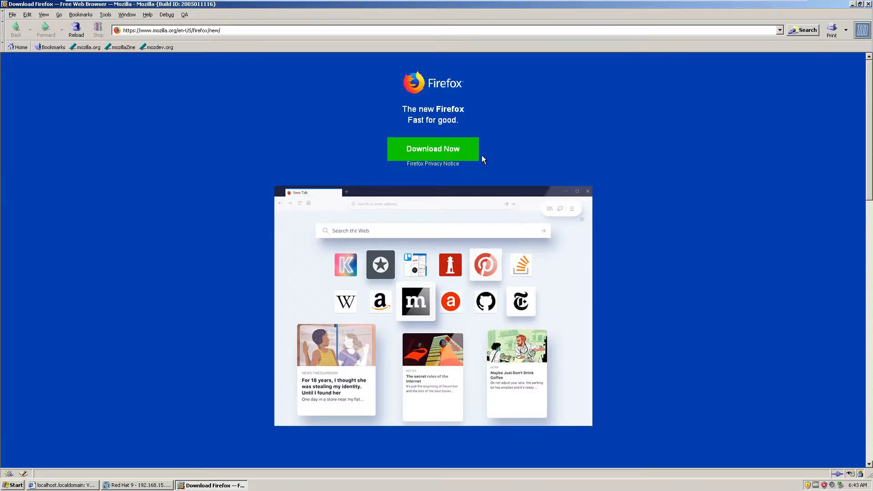
pyautogui.click(106, 15)
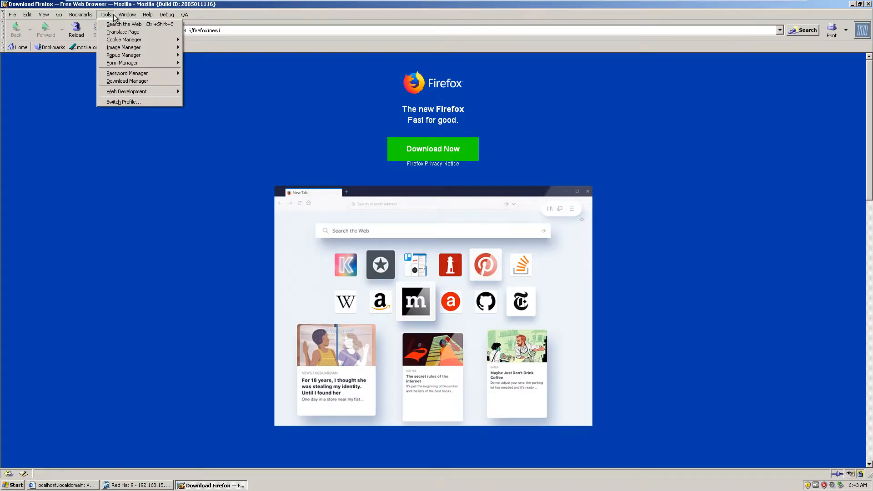
pyautogui.moveTo(26, 18)
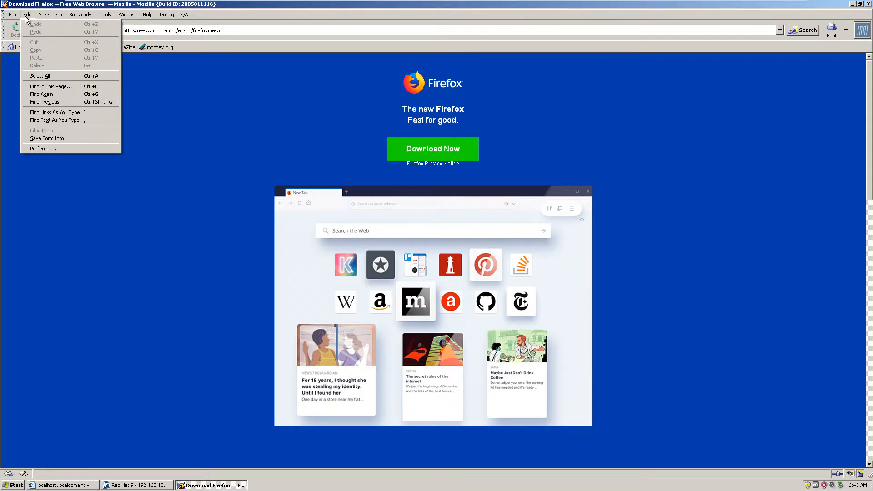
pyautogui.click(61, 150)
pyautogui.moveTo(141, 7); pyautogui.dragTo(444, 137)
pyautogui.click(401, 238)
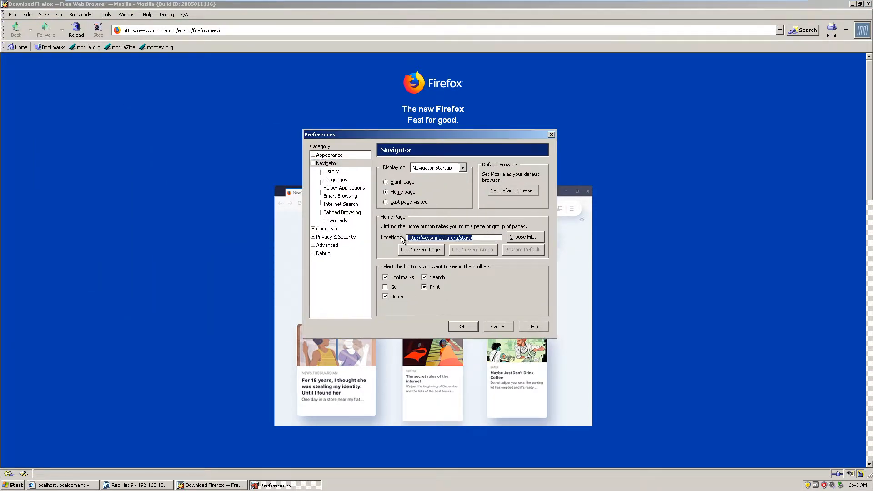
pyautogui.write('http://google.com')
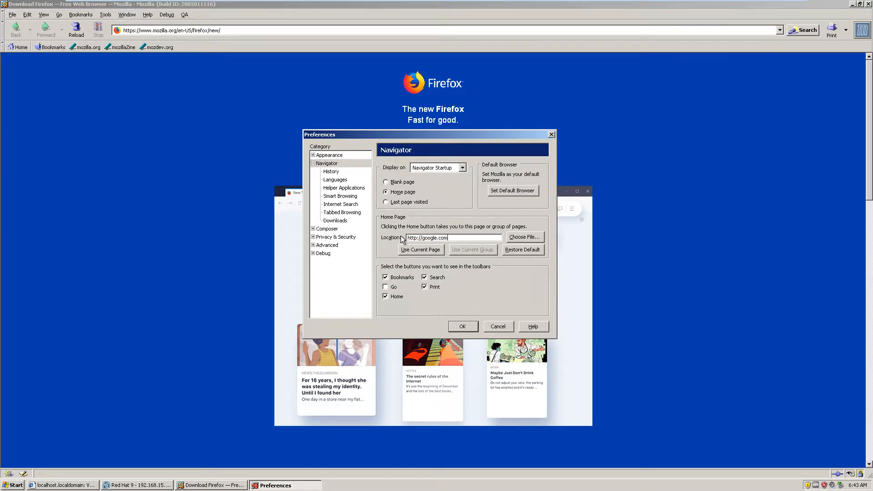
pyautogui.click(463, 327)
# - Load 192.168.15.152 in Mozilla and permanently accept the server's certificate to reach the VMware Management Interface login
pyautogui.click(305, 30)
pyautogui.write('192.')
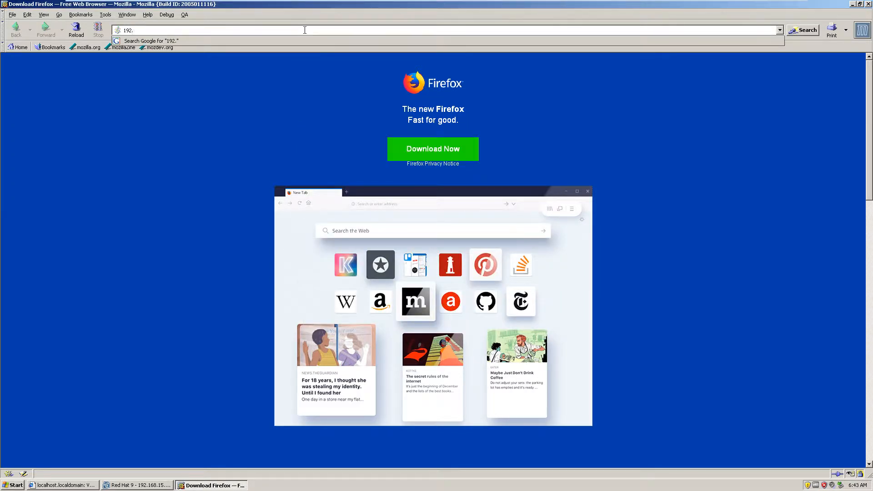
pyautogui.write('168.15.152')
pyautogui.press('Return')
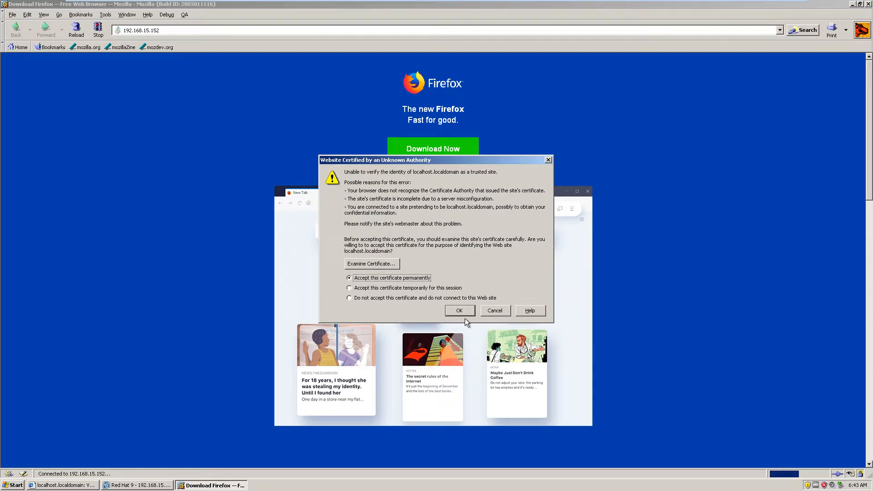
pyautogui.click(462, 312)
pyautogui.click(422, 277)
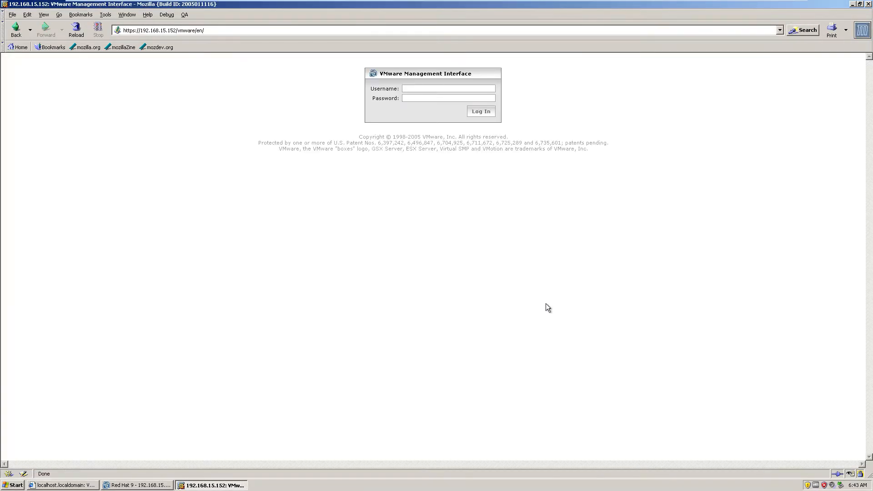
# - Minimize Mozilla and close the management interface window in Internet Explorer
pyautogui.click(853, 4)
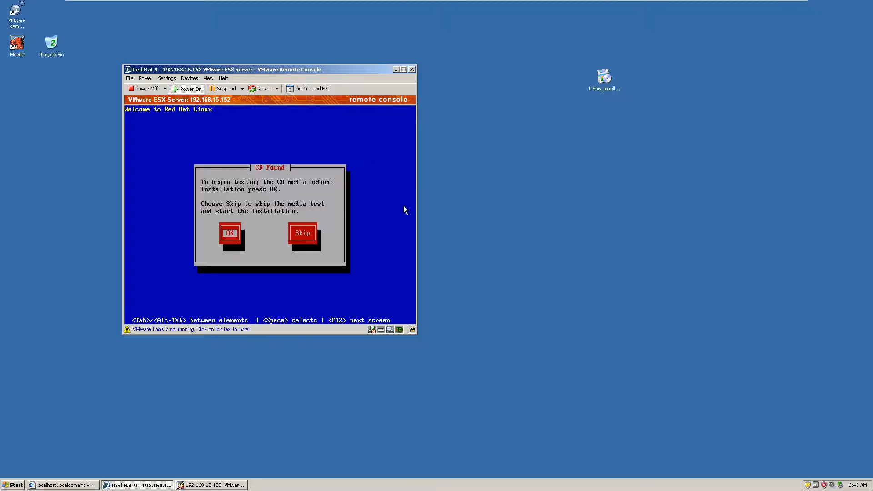
pyautogui.click(80, 485)
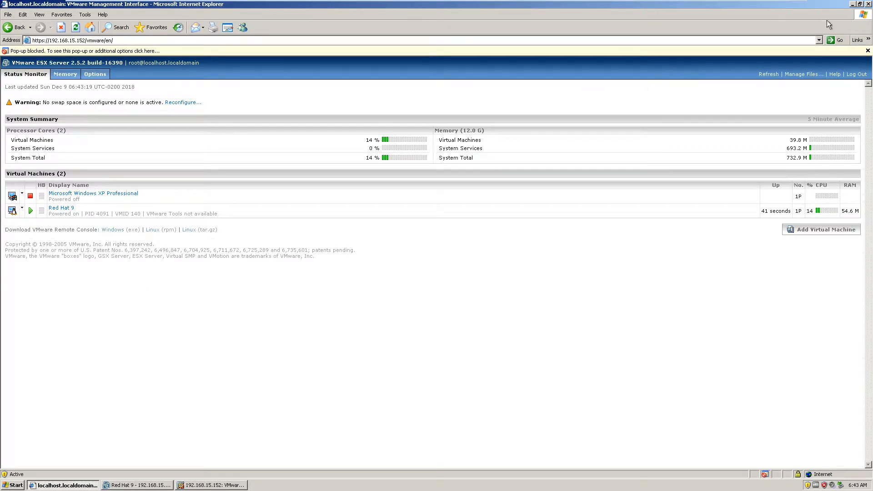
pyautogui.hotkey('alt', 'F4')
# - Reposition the Red Hat 9 console, give it input focus, and skip the CD media test
pyautogui.moveTo(289, 72); pyautogui.dragTo(420, 121)
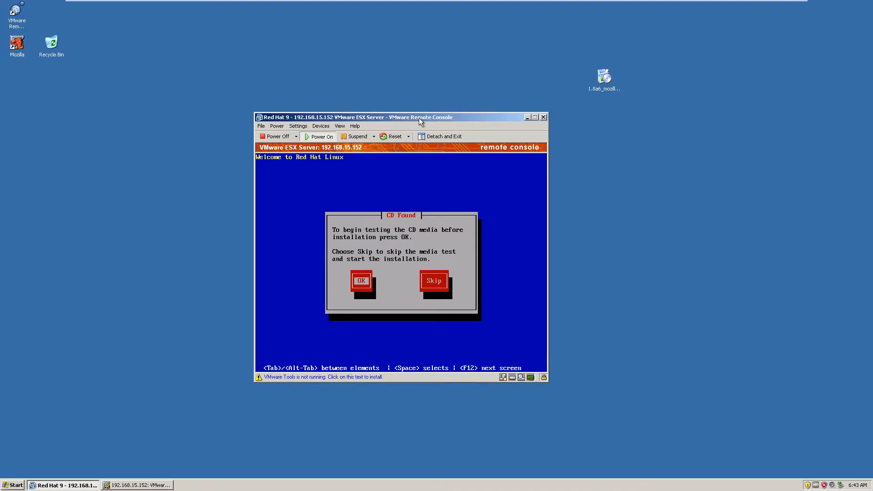
pyautogui.hotkey('ctrl', 'g')
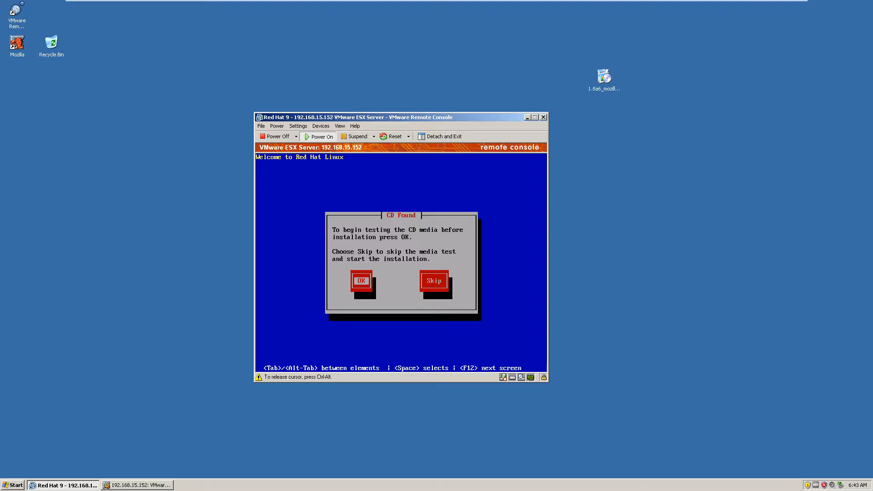
pyautogui.press('Tab')
pyautogui.press('space')
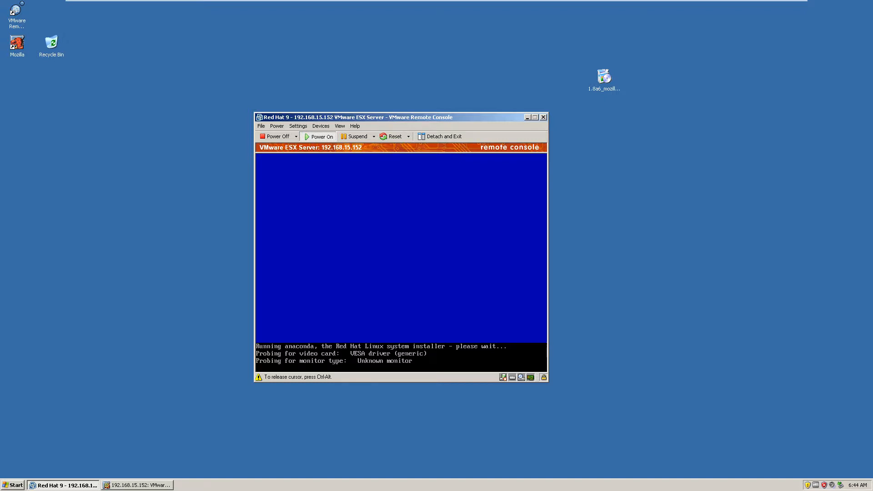
# - Release the cursor, reposition the console window, and place the Mozilla installer file beneath the Mozilla desktop shortcut
pyautogui.hotkey('ctrl', 'alt')
pyautogui.moveTo(355, 120); pyautogui.dragTo(403, 72)
pyautogui.moveTo(502, 73); pyautogui.dragTo(440, 64)
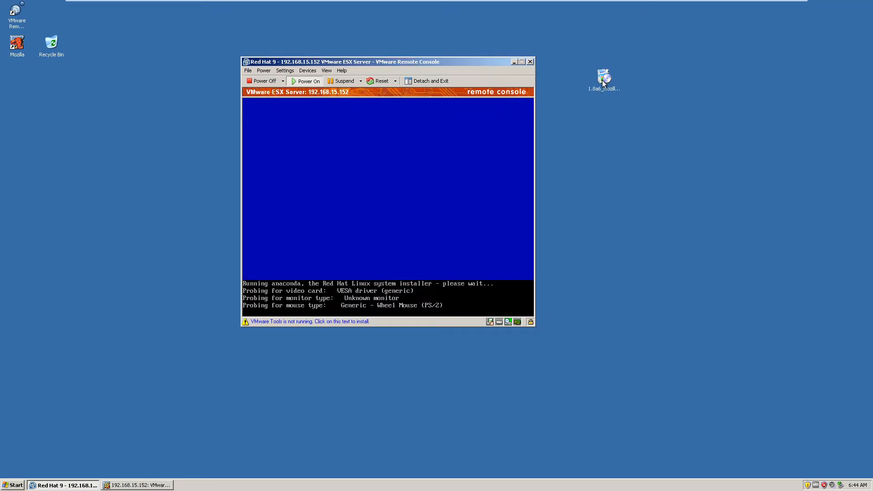
pyautogui.moveTo(604, 83); pyautogui.dragTo(19, 82)
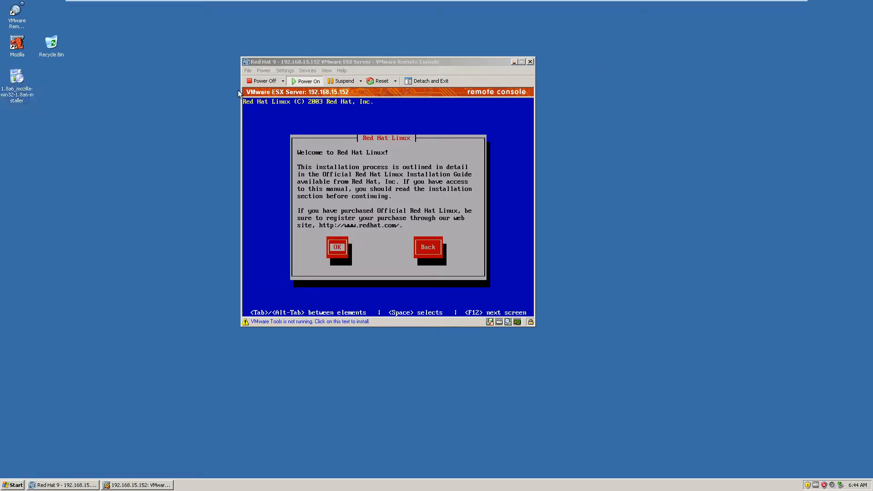
# - Continue past the Red Hat Linux welcome screen and accept the default language and the us keyboard
pyautogui.moveTo(344, 62); pyautogui.dragTo(360, 88)
pyautogui.click(411, 168)
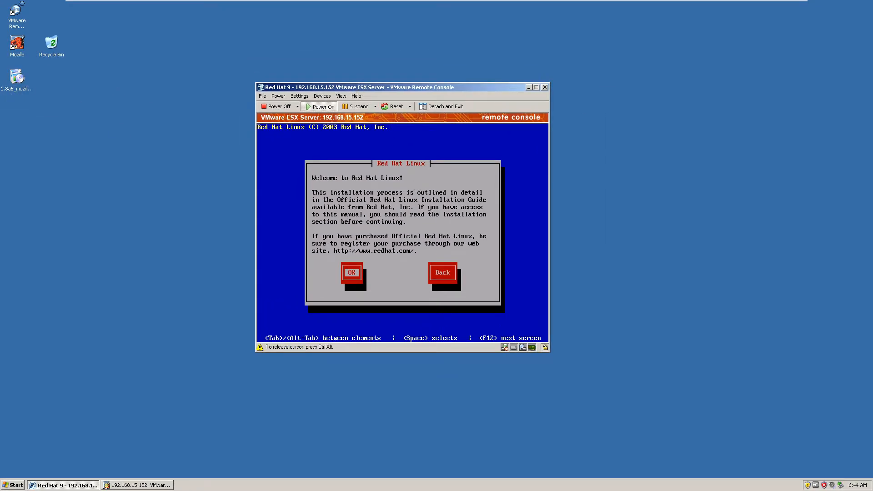
pyautogui.press('Return')
pyautogui.press('Return')
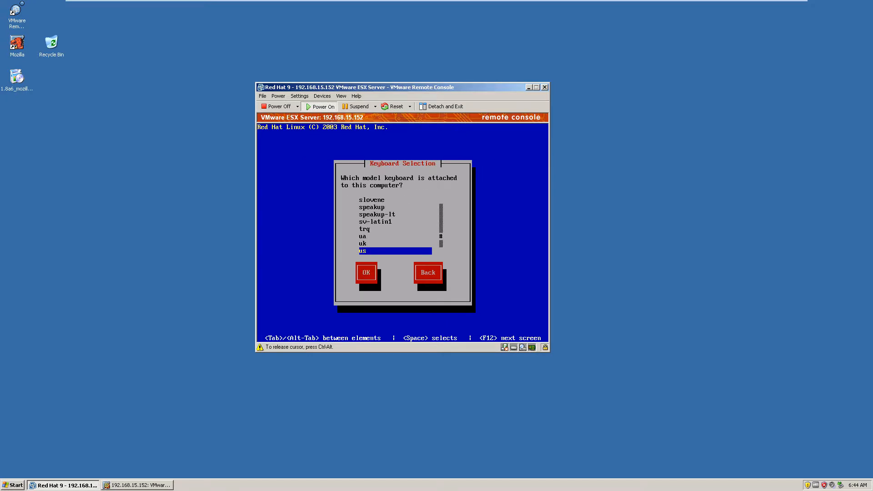
pyautogui.press('Return')
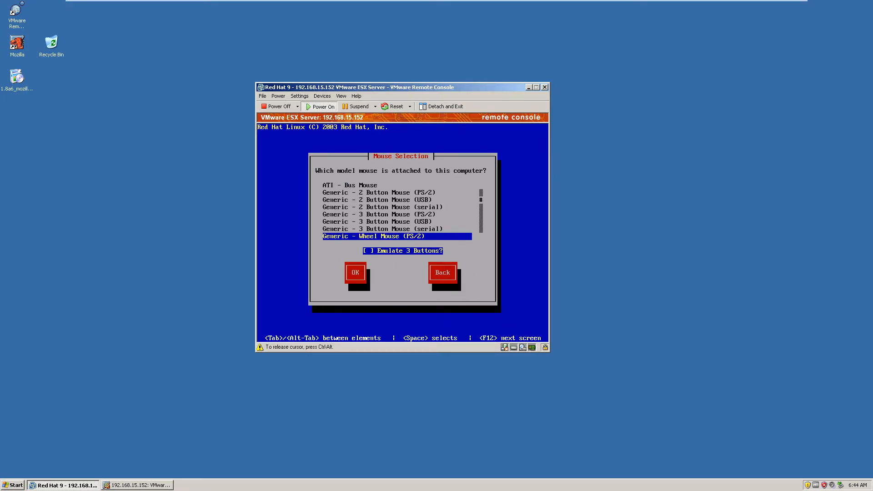
# - Choose Generic - Wheel Mouse (PS/2) with Emulate 3 Buttons off and confirm the mouse selection
pyautogui.press('Down')
pyautogui.press('Up')
pyautogui.press('Down')
pyautogui.press('Down')
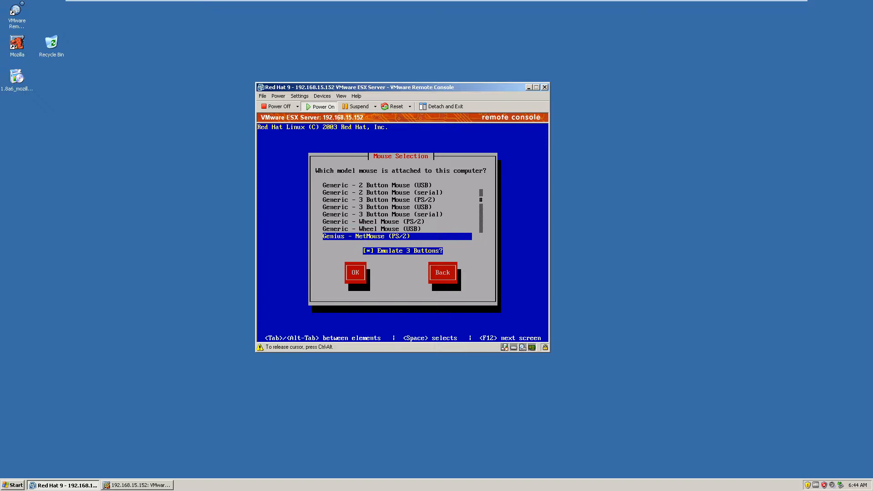
pyautogui.press('Up')
pyautogui.press('Up')
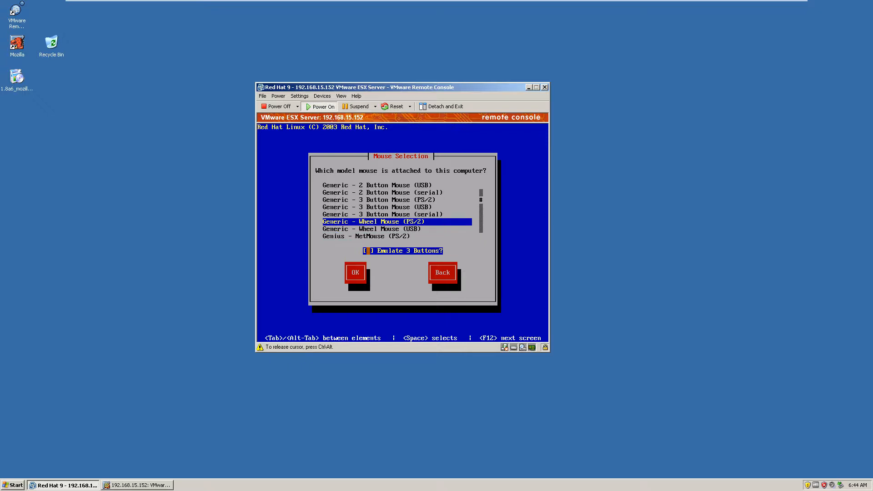
pyautogui.press('Tab')
pyautogui.press('Tab')
pyautogui.hotkey('shift', 'Tab')
pyautogui.press('Return')
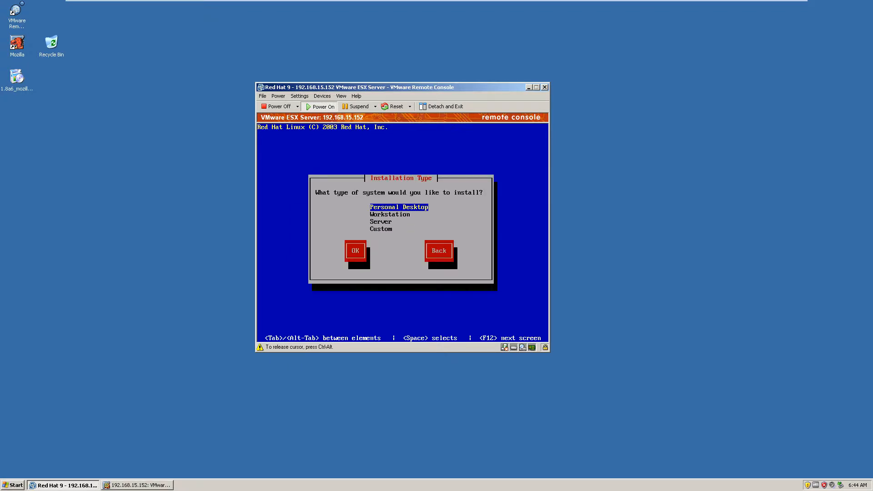
# - Choose Server as the Red Hat Linux installation type and confirm it
pyautogui.press('Down')
pyautogui.press('Down')
pyautogui.press('Tab')
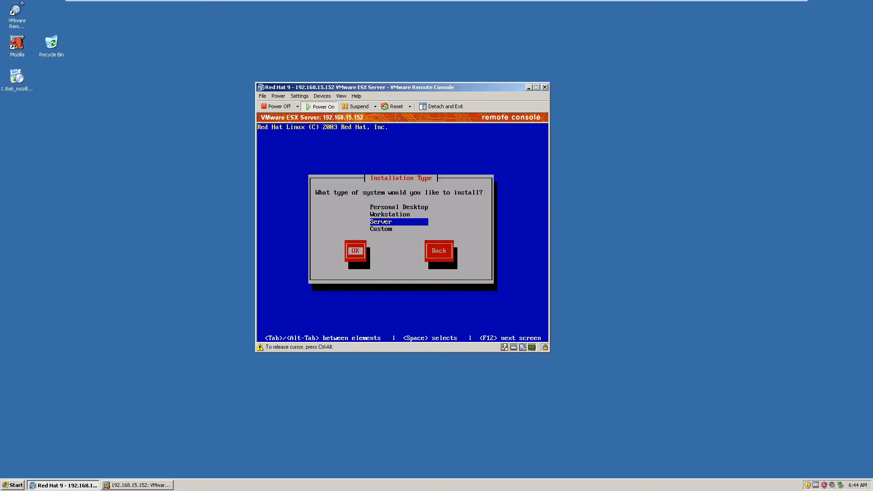
pyautogui.press('Return')
# - Use automatic partitioning on drive sda with Remove all partitions on this system, and confirm the removal
pyautogui.press('Tab')
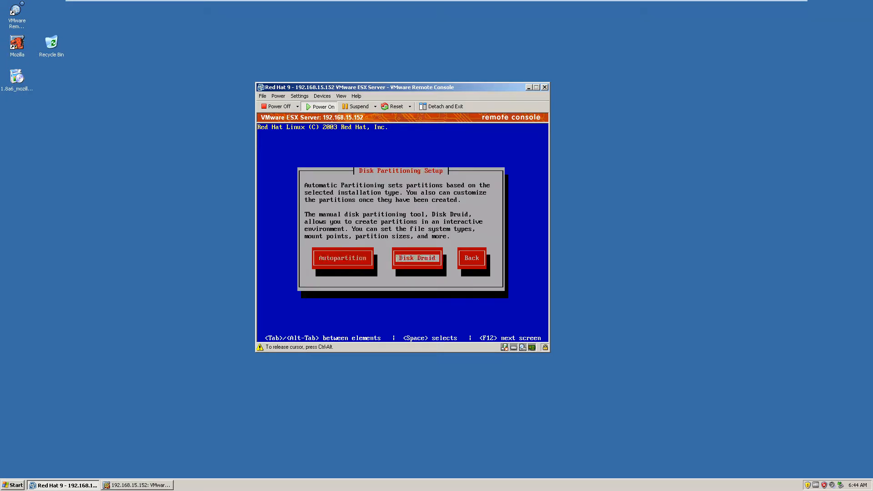
pyautogui.press('Left')
pyautogui.press('Return')
pyautogui.press('Return')
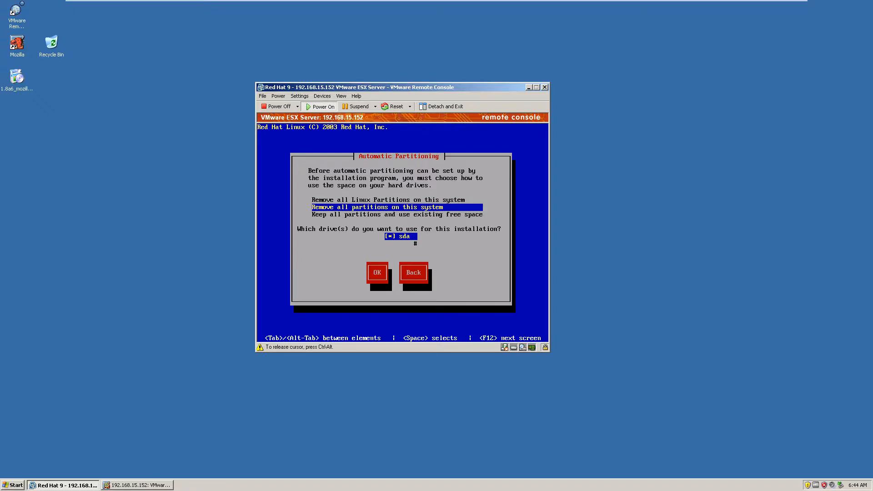
pyautogui.press('Tab')
pyautogui.press('Tab')
pyautogui.press('Left')
pyautogui.press('Return')
pyautogui.press('Right')
pyautogui.press('Return')
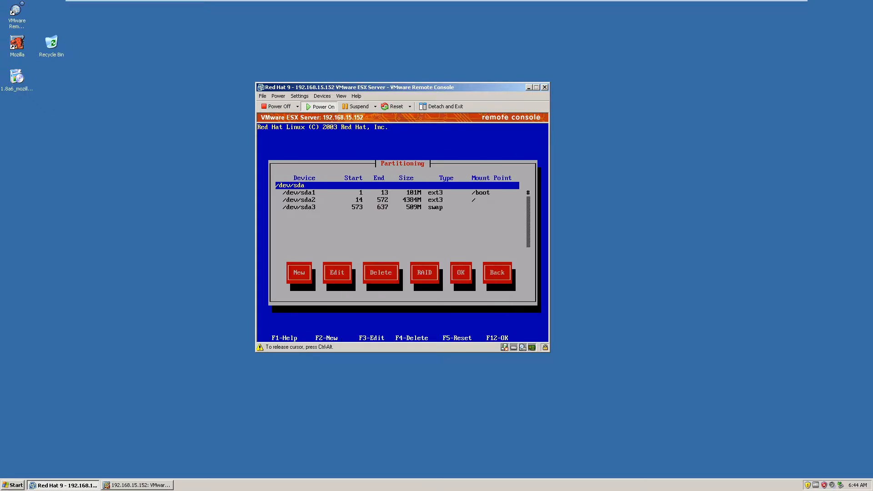
# - Accept the proposed /boot, root and swap partition layout on /dev/sda
pyautogui.press('Tab')
pyautogui.press('Tab')
pyautogui.press('Tab')
pyautogui.press('Tab')
pyautogui.press('Tab')
pyautogui.press('Return')
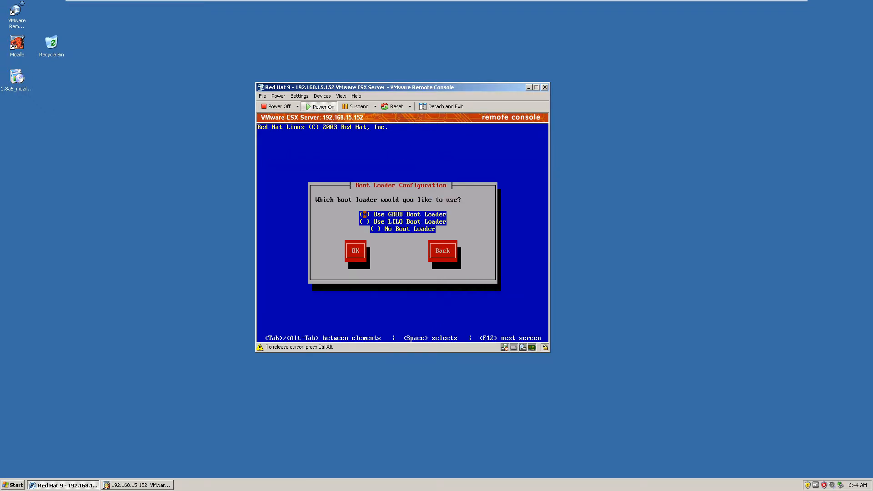
# - Use the GRUB boot loader and leave the kernel options blank and Force use of LBA32 off
pyautogui.press('Tab')
pyautogui.press('Tab')
pyautogui.press('Tab')
pyautogui.press('Return')
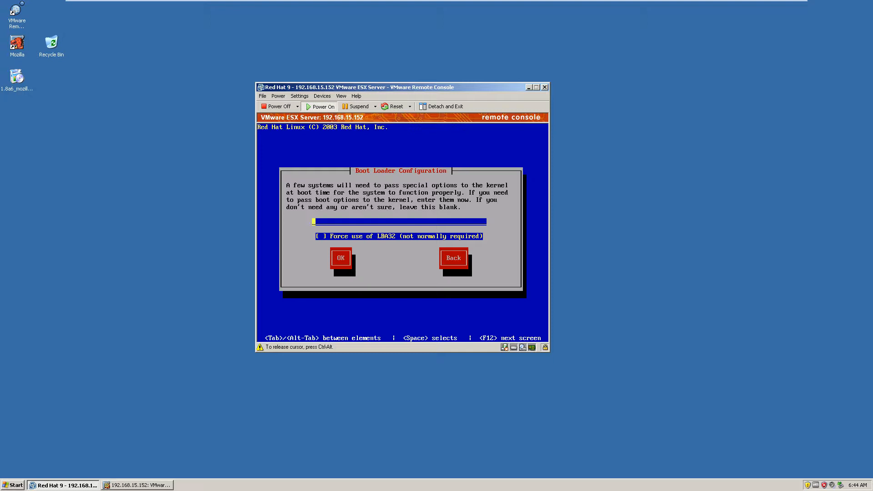
pyautogui.press('Tab')
pyautogui.press('Tab')
pyautogui.press('Return')
# - Skip the GRUB password, keep the Red Hat Linux boot entry, and install the boot loader in the Master Boot Record of /dev/sda
pyautogui.press('Tab')
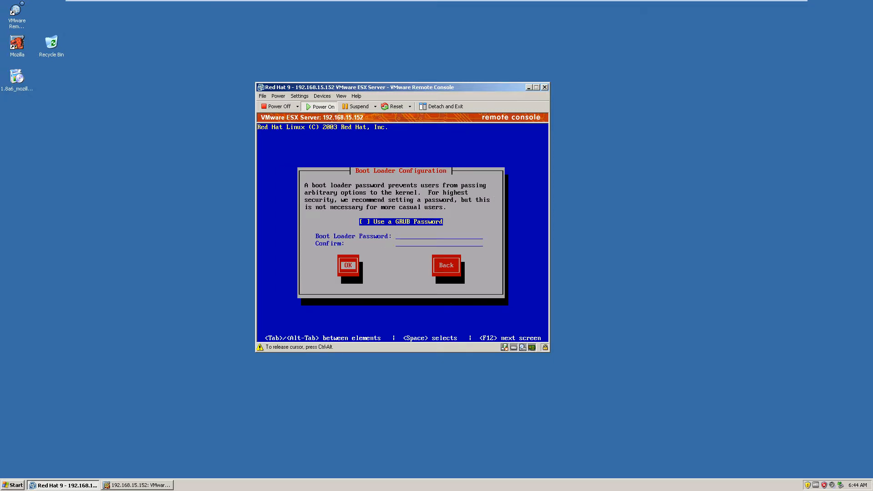
pyautogui.press('Return')
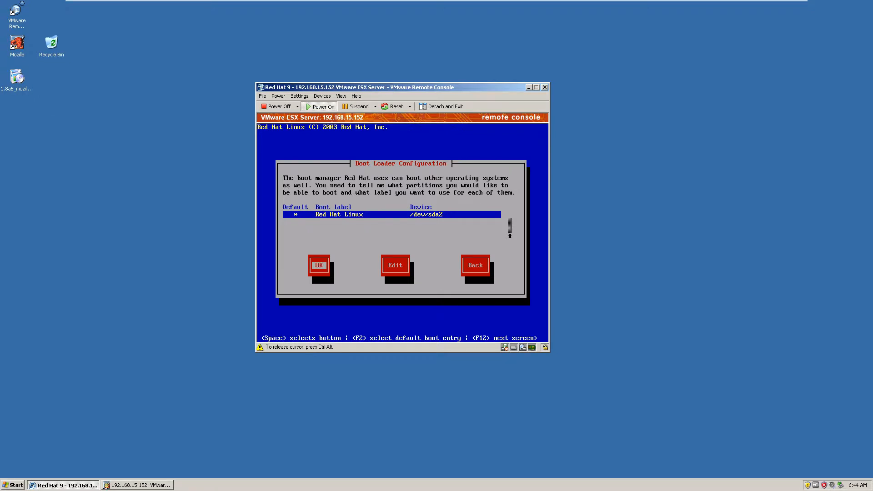
pyautogui.press('Return')
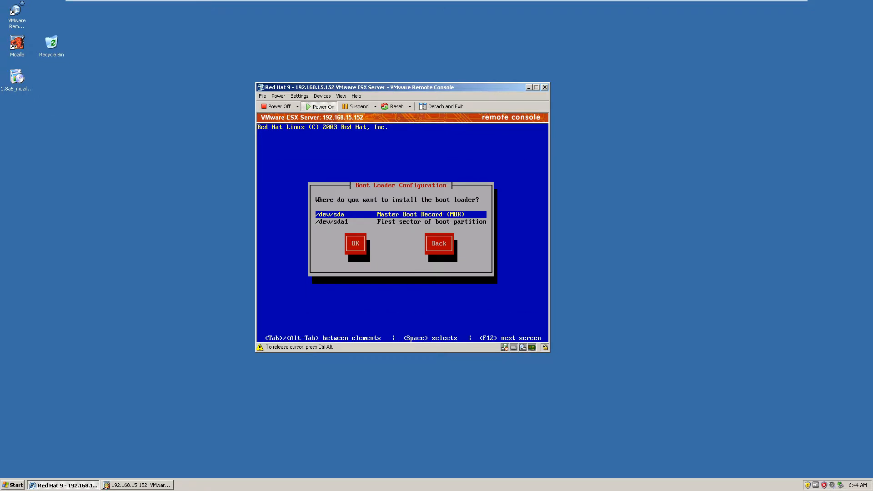
pyautogui.press('Tab')
pyautogui.press('Tab')
pyautogui.press('Left')
pyautogui.press('Return')
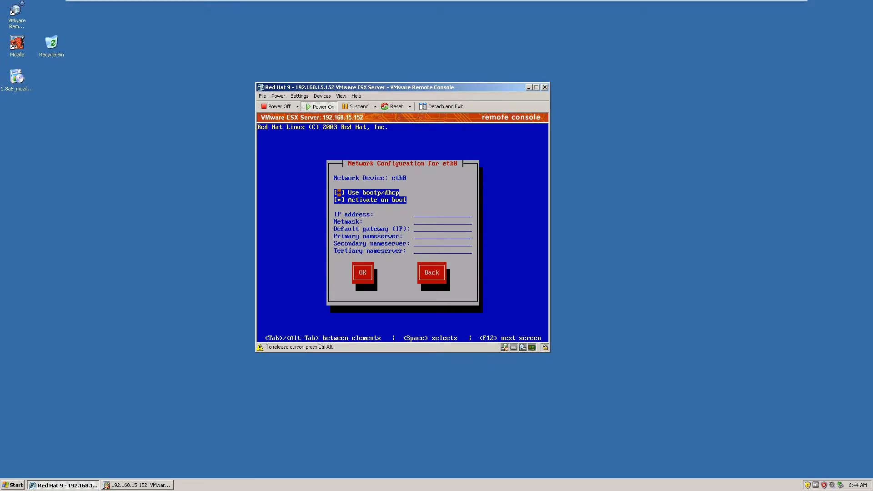
# - Keep eth0 on bootp/dhcp with Activate on boot, and accept the Medium firewall security level
pyautogui.press('Tab')
pyautogui.press('Tab')
pyautogui.press('Return')
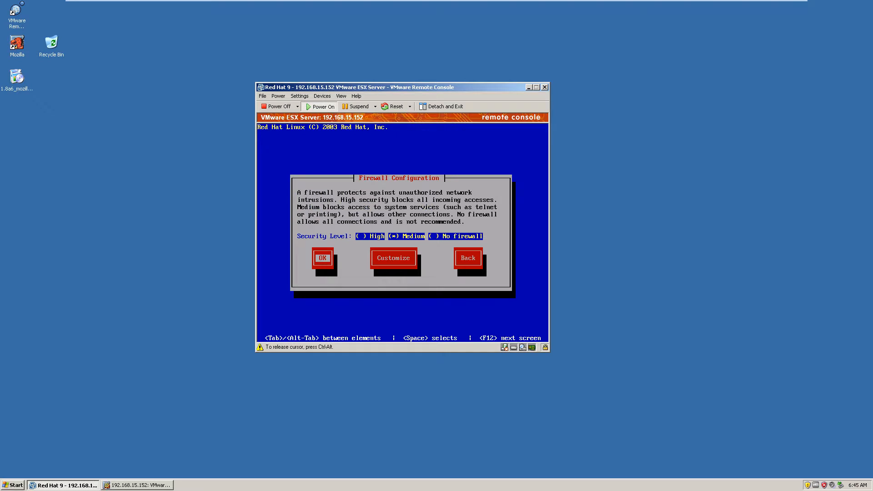
pyautogui.press('Tab')
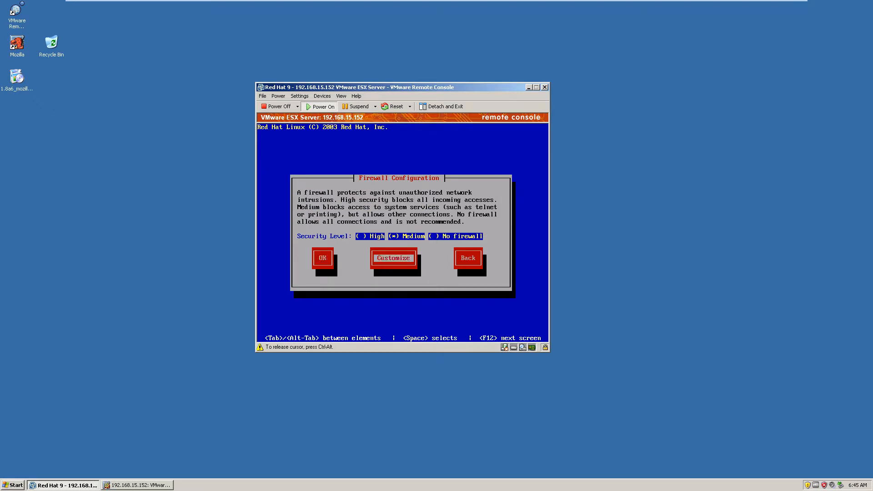
pyautogui.hotkey('shift', 'Tab')
pyautogui.press('Return')
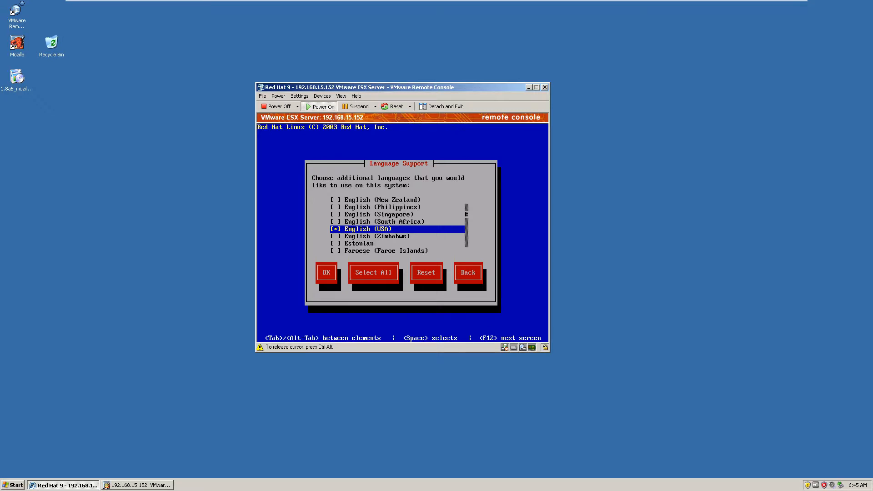
# - Accept English (USA) as the only supported system language
pyautogui.press('Tab')
pyautogui.press('Tab')
pyautogui.hotkey('shift', 'Tab')
pyautogui.press('Return')
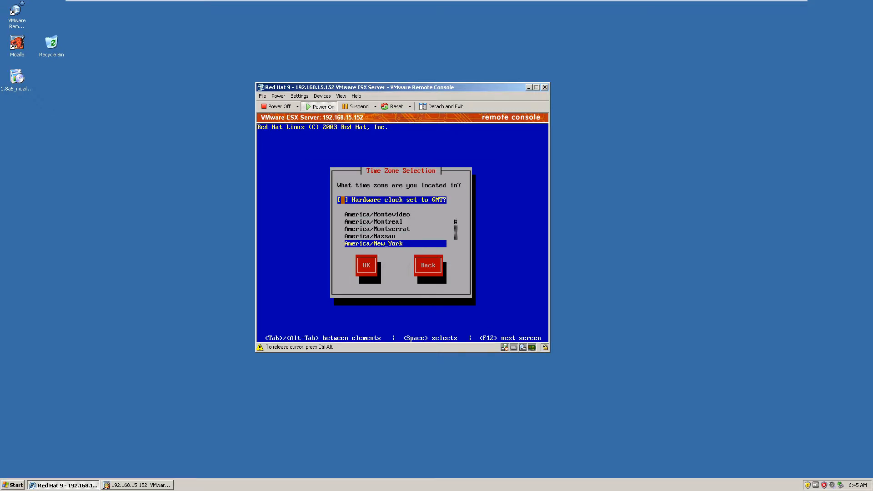
# - Choose a time zone in the America list, leave Hardware clock set to GMT off, and confirm
pyautogui.press('Tab')
pyautogui.press('Down')
pyautogui.press('Down')
pyautogui.press('Down')
pyautogui.press('Down')
pyautogui.press('Down')
pyautogui.press('Down')
pyautogui.press('Down')
pyautogui.press('Down')
pyautogui.press('Down')
pyautogui.press('Down')
pyautogui.press('Down')
pyautogui.press('Down')
pyautogui.press('Down')
pyautogui.press('Down')
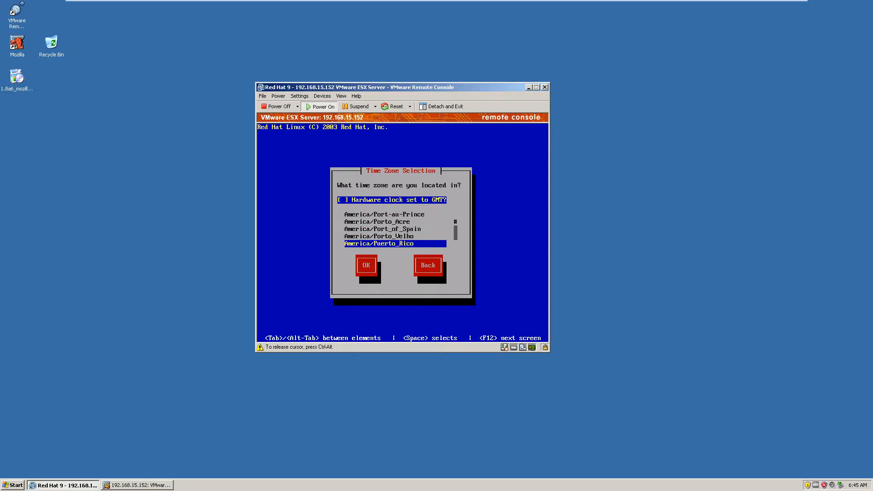
pyautogui.press('Down')
pyautogui.press('Down')
pyautogui.press('Down')
pyautogui.press('Down')
pyautogui.press('Down')
pyautogui.press('Down')
pyautogui.press('Down')
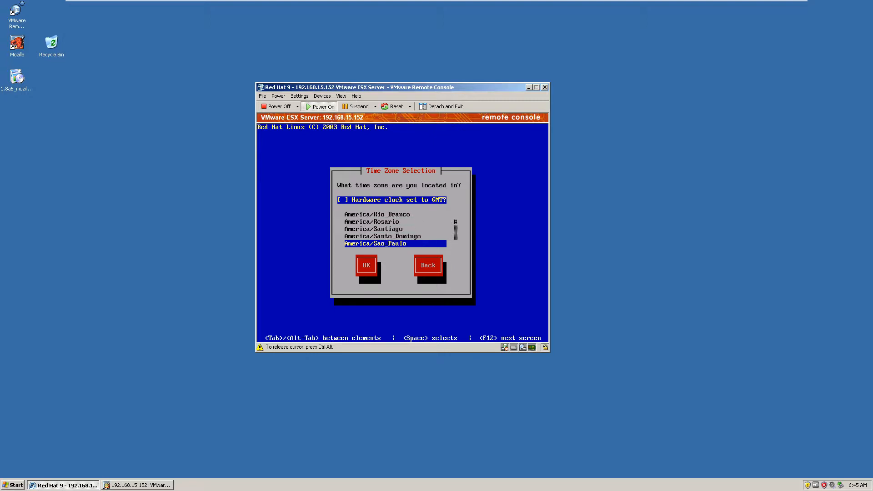
pyautogui.press('Up')
pyautogui.press('Tab')
pyautogui.press('Return')
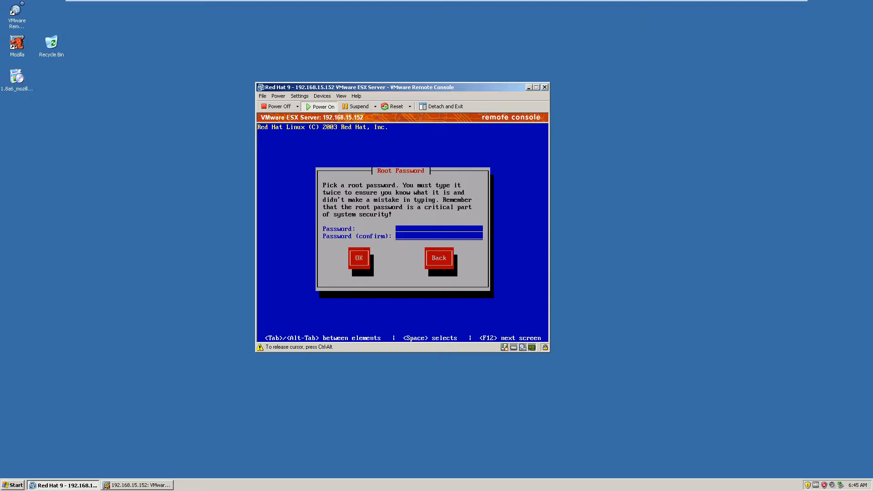
# - Enter the root password in the password and confirmation fields and accept it
pyautogui.write('vmware123')
pyautogui.press('Tab')
pyautogui.write('vmware123')
pyautogui.press('Tab')
pyautogui.press('Return')
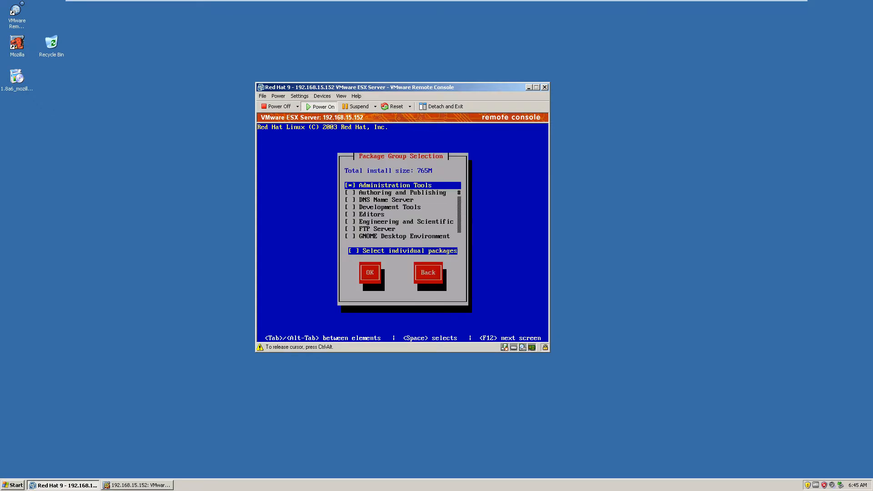
# - Deselect the Printing Support package group
pyautogui.press('Down')
pyautogui.press('Up')
pyautogui.press('Down')
pyautogui.press('Down')
pyautogui.press('Down')
pyautogui.press('Down')
pyautogui.press('Down')
pyautogui.press('Down')
pyautogui.press('Down')
pyautogui.press('Down')
pyautogui.press('Down')
pyautogui.press('Down')
pyautogui.press('Down')
pyautogui.press('Down')
pyautogui.press('Down')
pyautogui.press('Down')
pyautogui.press('Down')
pyautogui.press('Down')
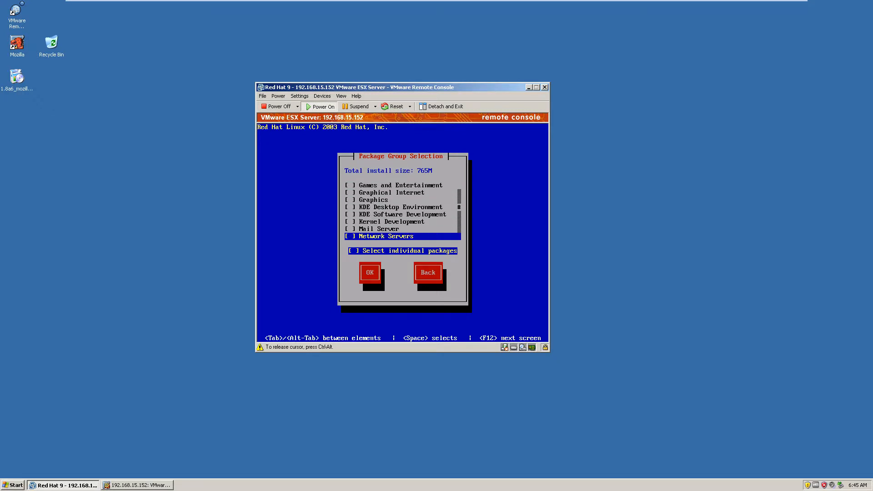
pyautogui.press('Down')
pyautogui.press('Down')
pyautogui.press('Down')
pyautogui.press('Down')
pyautogui.press('Up')
pyautogui.press('space')
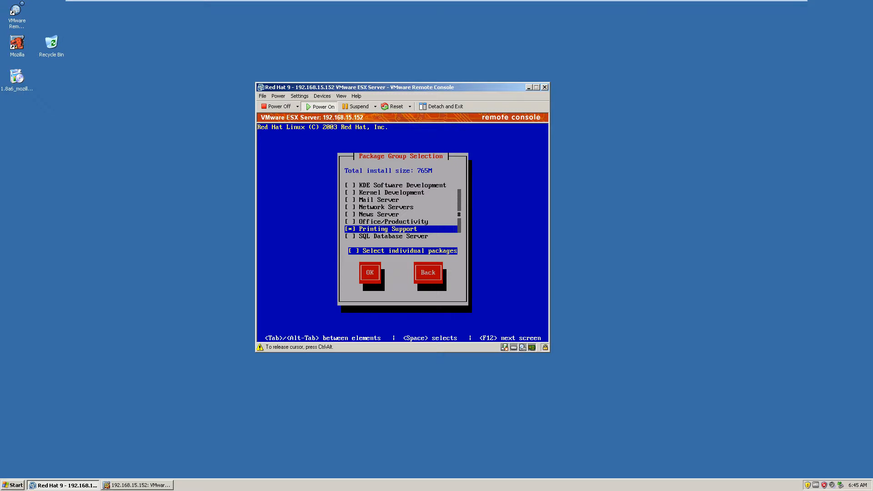
pyautogui.press('space')
pyautogui.press('Down')
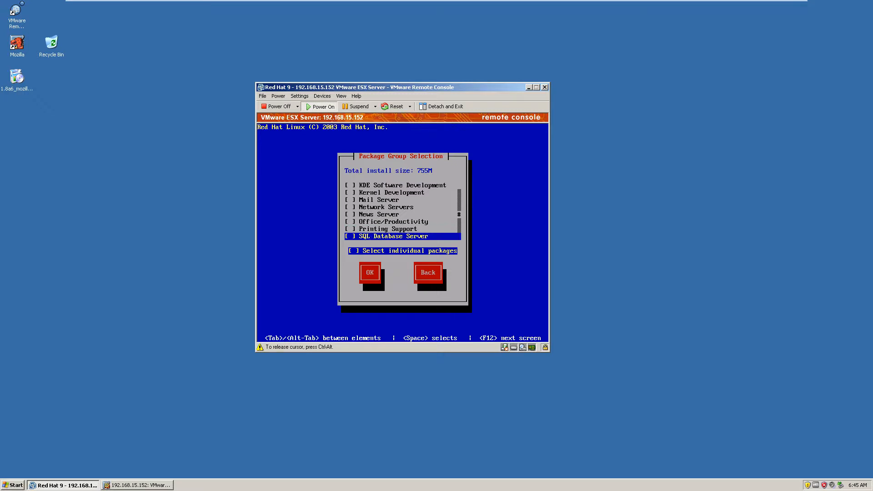
# - Review the remaining package groups from SQL Database Server through Everything and check which ones are selected
pyautogui.press('Down')
pyautogui.press('Down')
pyautogui.press('Down')
pyautogui.press('Up')
pyautogui.press('Up')
pyautogui.press('space')
pyautogui.press('Down')
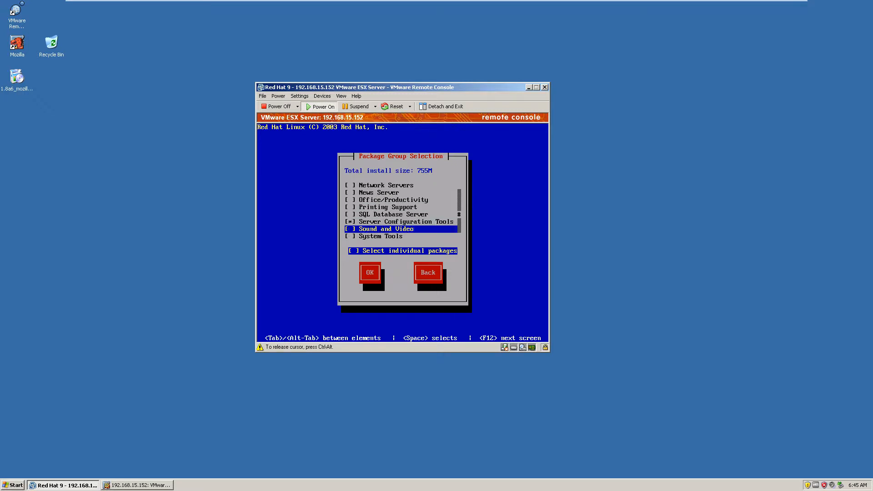
pyautogui.press('Down')
pyautogui.press('Down')
pyautogui.press('Down')
pyautogui.press('Down')
pyautogui.press('Up')
pyautogui.press('Up')
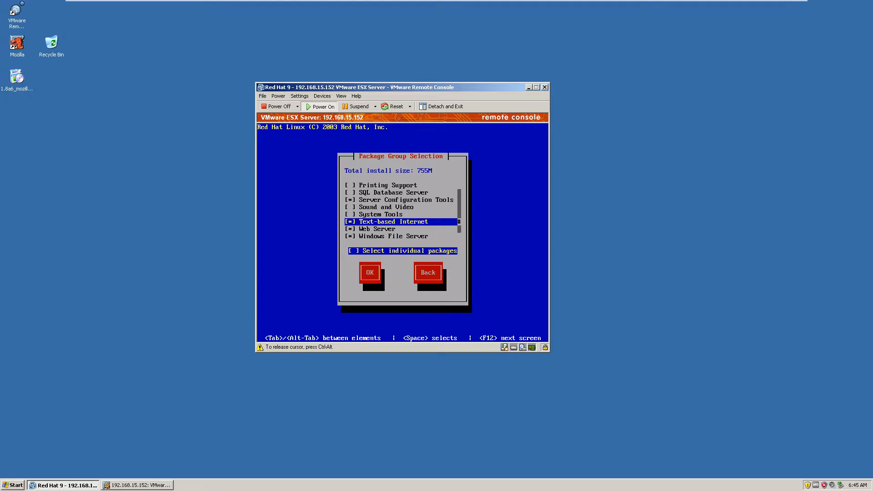
pyautogui.press('Down')
pyautogui.press('Down')
pyautogui.press('Down')
pyautogui.press('Down')
pyautogui.press('Up')
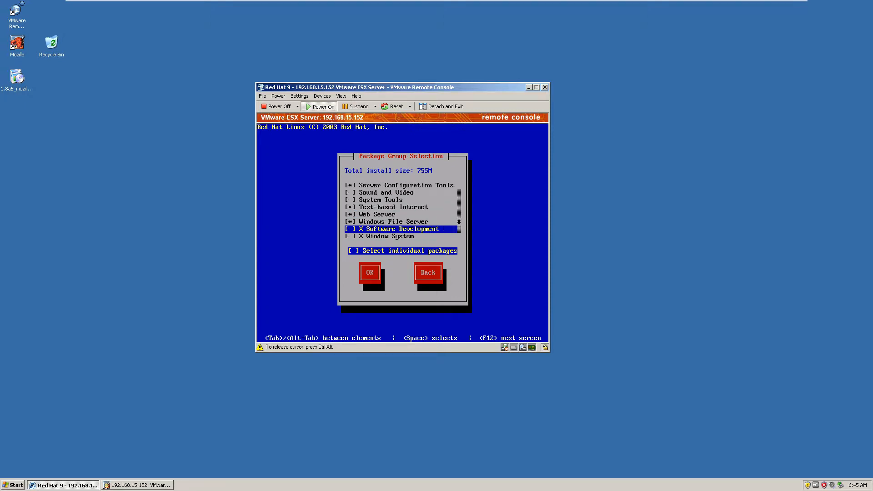
pyautogui.press('Down')
pyautogui.press('Up')
pyautogui.press('Down')
pyautogui.press('Down')
pyautogui.press('Up')
pyautogui.press('Up')
pyautogui.press('Up')
pyautogui.press('Up')
pyautogui.press('Up')
pyautogui.press('Up')
pyautogui.press('Up')
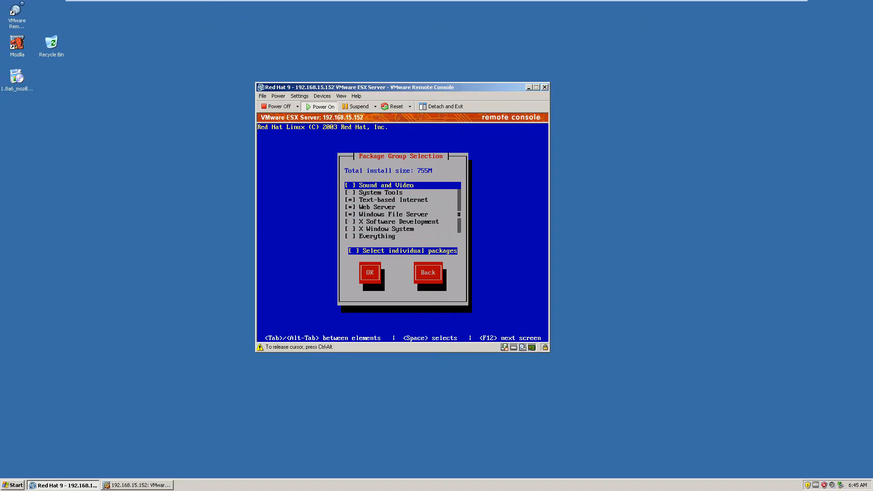
pyautogui.press('Up')
pyautogui.press('Up')
pyautogui.press('Up')
pyautogui.press('Up')
pyautogui.press('Up')
pyautogui.press('Up')
pyautogui.press('Up')
pyautogui.press('Up')
pyautogui.press('Up')
pyautogui.press('Up')
pyautogui.press('Up')
pyautogui.press('Up')
# - Accept the package group selection without choosing individual packages and begin the installation
pyautogui.press('Tab')
pyautogui.press('Tab')
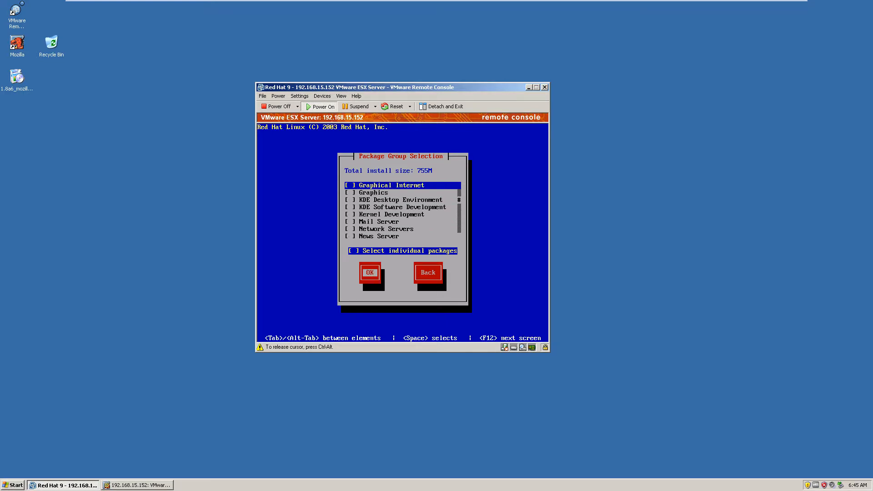
pyautogui.press('Return')
pyautogui.press('Return')
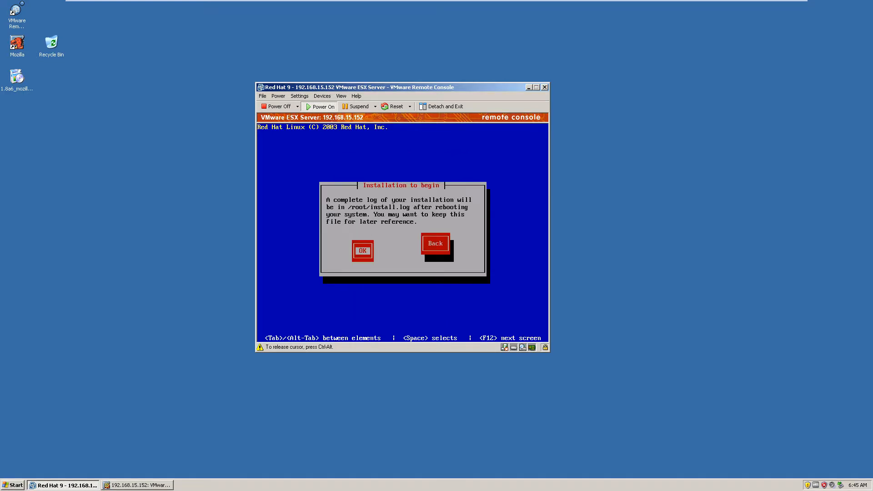
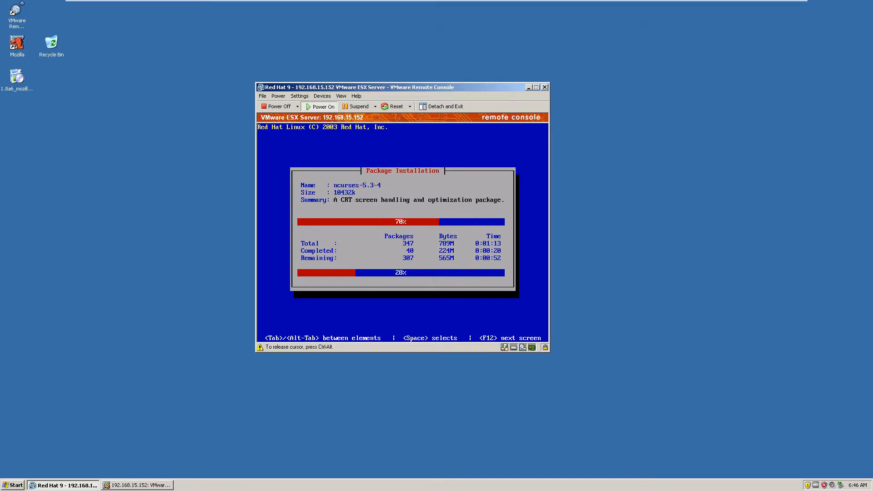
# - Switch from the remote console to Mozilla and log in to the VMware Management Interface as root with the account password
pyautogui.hotkey('ctrl', 'alt')
pyautogui.click(136, 485)
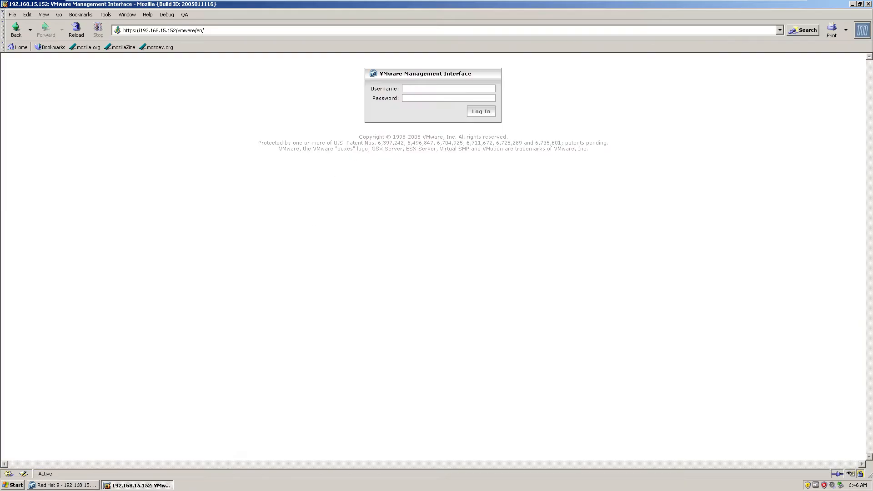
pyautogui.click(422, 96)
pyautogui.click(436, 84)
pyautogui.write('root')
pyautogui.click(411, 96)
pyautogui.write('**********')
pyautogui.press('Return')
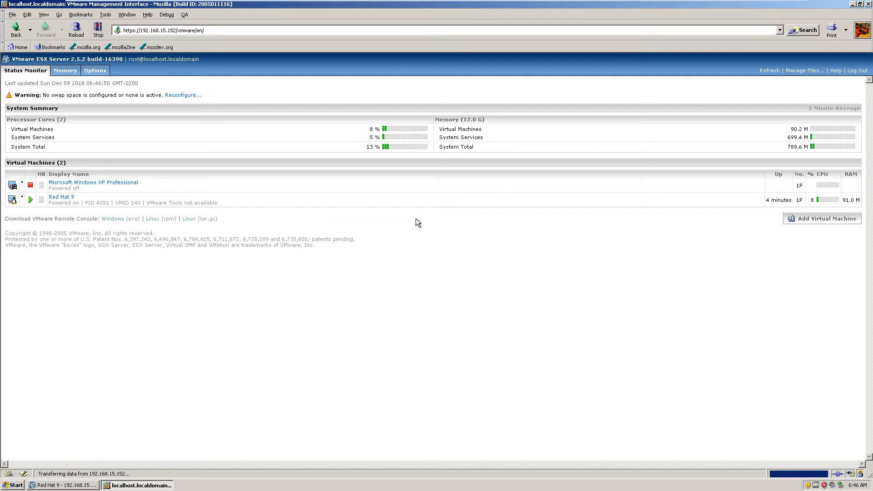
# - Check the Red Hat 9 machine's RAM usage in the status monitor and glance at its installation progress in the remote console
pyautogui.moveTo(840, 200); pyautogui.dragTo(863, 201)
pyautogui.click(87, 485)
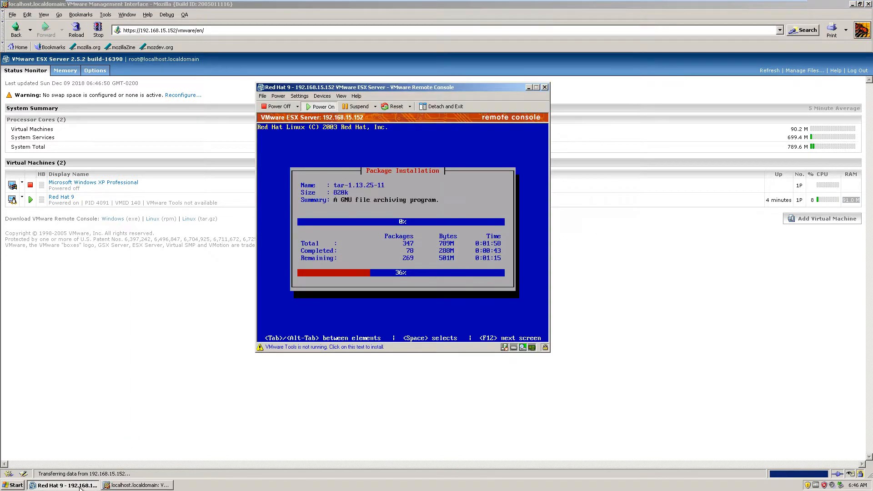
pyautogui.click(109, 486)
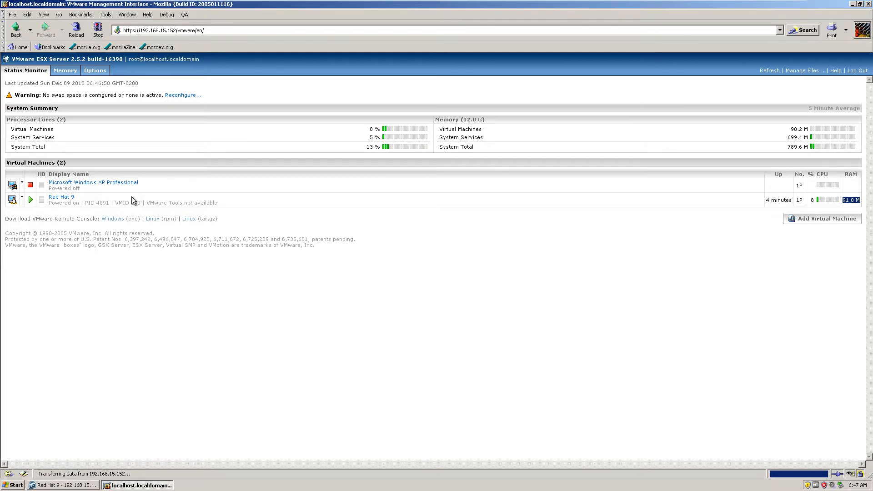
# - Create a swap file entry from the server's swap space warning, set its file name to None and accept it
pyautogui.moveTo(93, 94); pyautogui.dragTo(139, 93)
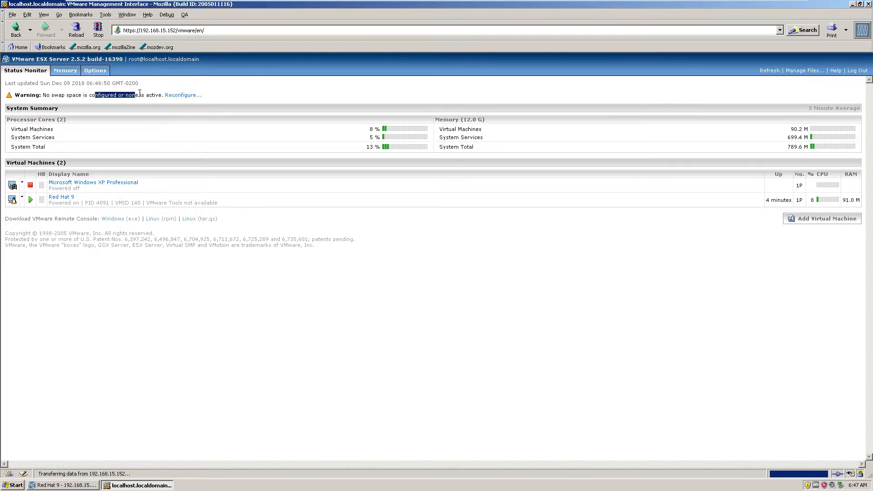
pyautogui.click(173, 97)
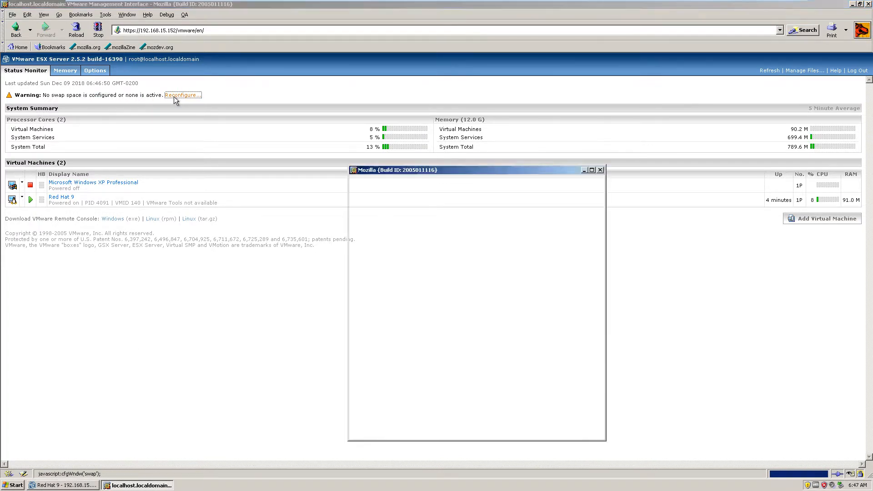
pyautogui.press('Return')
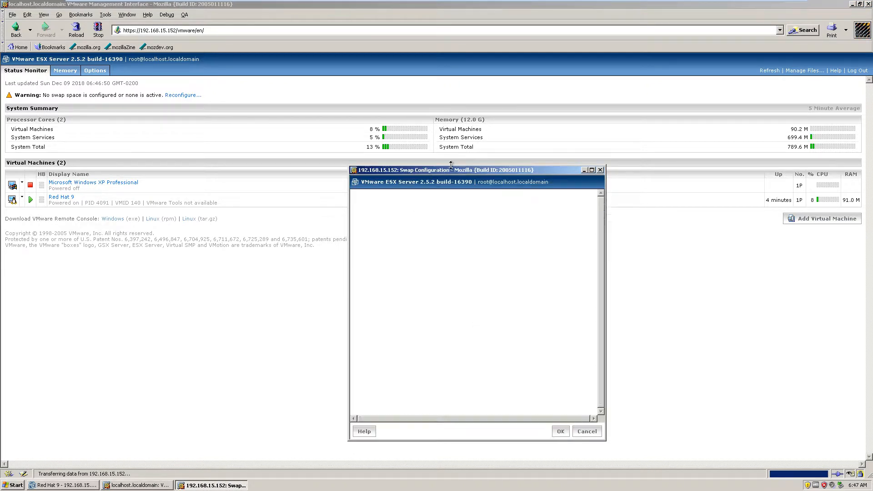
pyautogui.moveTo(449, 169); pyautogui.dragTo(377, 83)
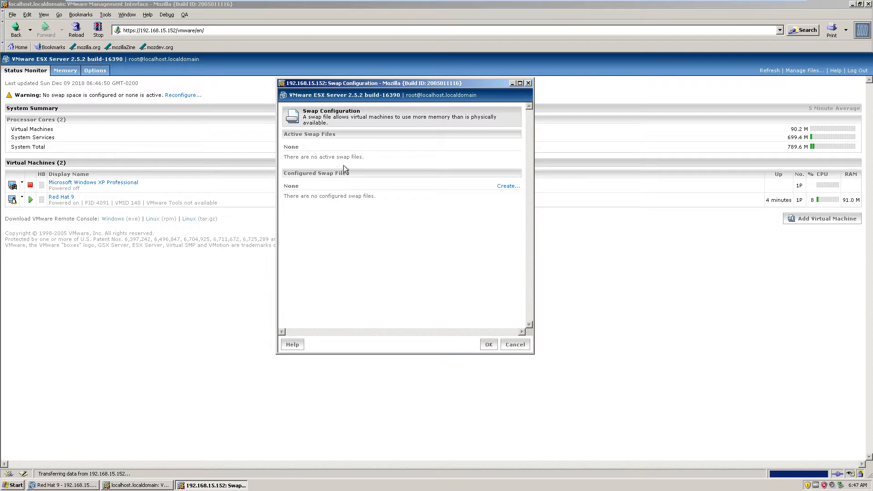
pyautogui.click(500, 186)
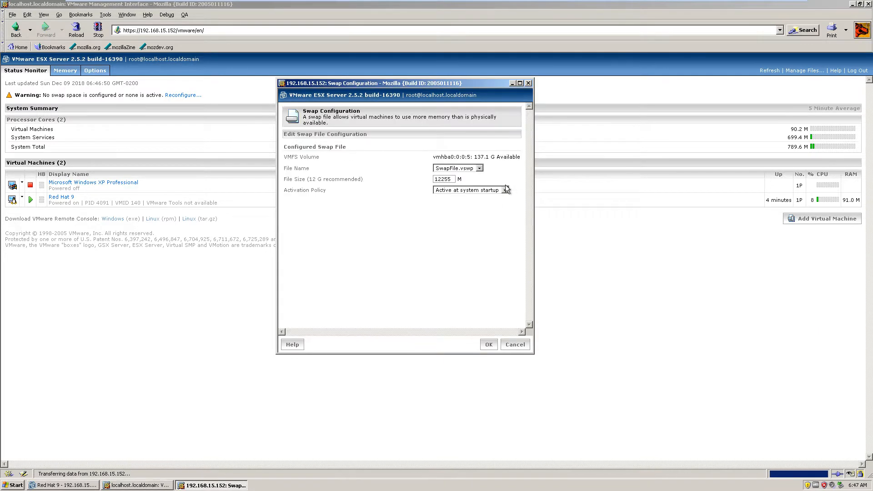
pyautogui.doubleClick(448, 179)
pyautogui.click(447, 190)
pyautogui.click(469, 171)
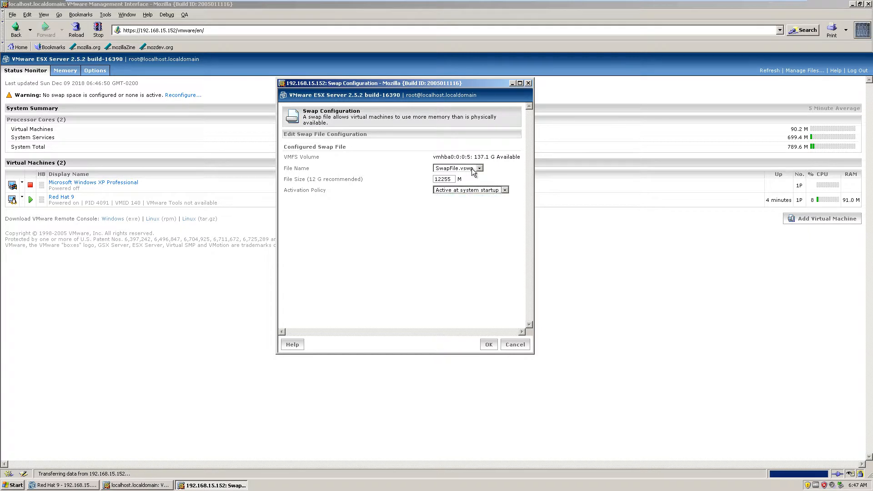
pyautogui.click(470, 169)
pyautogui.click(441, 176)
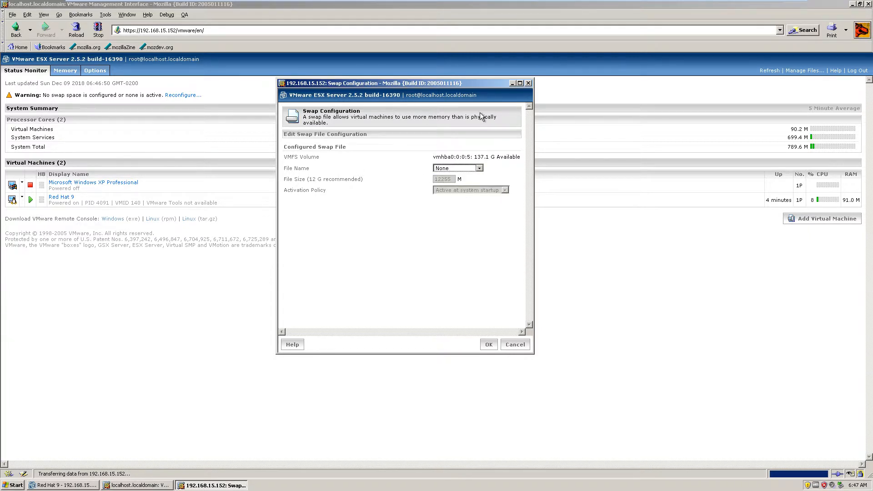
pyautogui.click(489, 345)
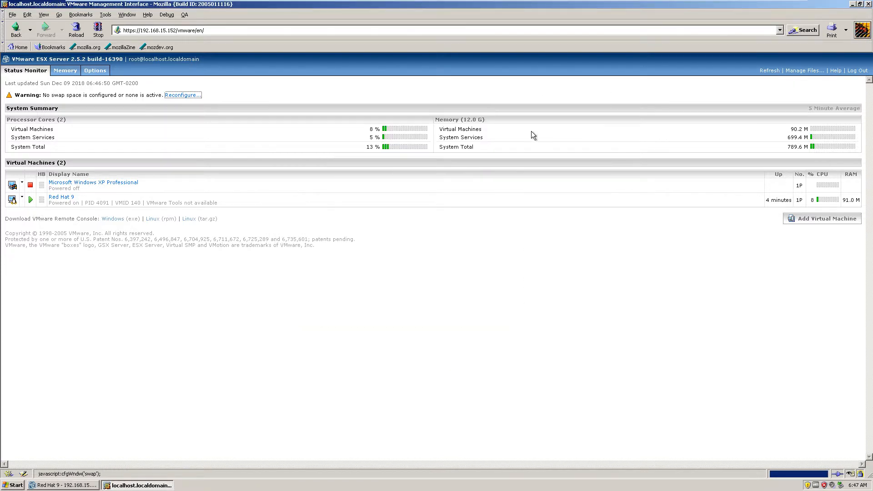
# - Check the Red Hat 9 package installation in the remote console, reposition its window and return to the management interface
pyautogui.click(87, 489)
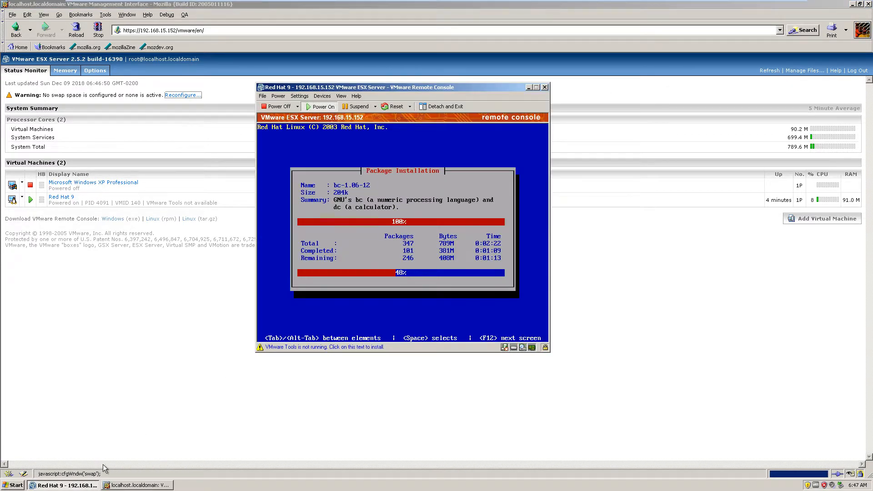
pyautogui.moveTo(411, 83); pyautogui.dragTo(363, 104)
pyautogui.moveTo(434, 208); pyautogui.dragTo(519, 57)
pyautogui.click(314, 369)
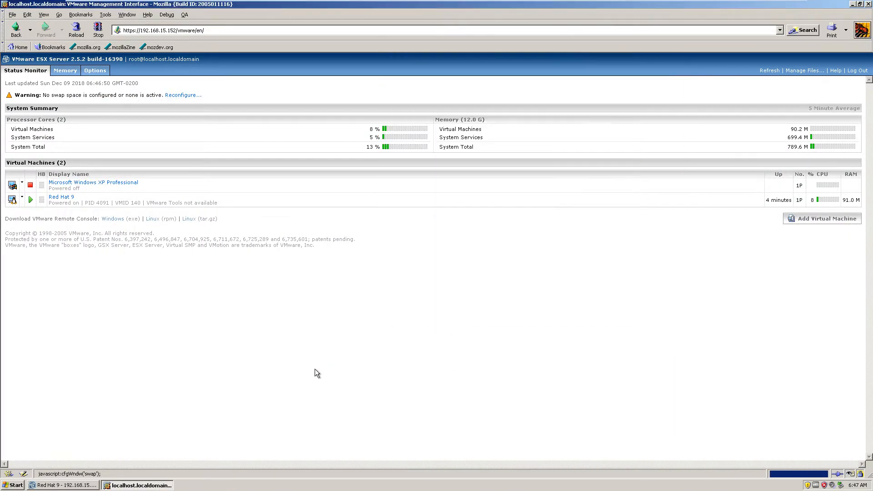
# - Review the server's physical, reserved and virtual machine memory usage and the list of ESX Server options
pyautogui.click(65, 70)
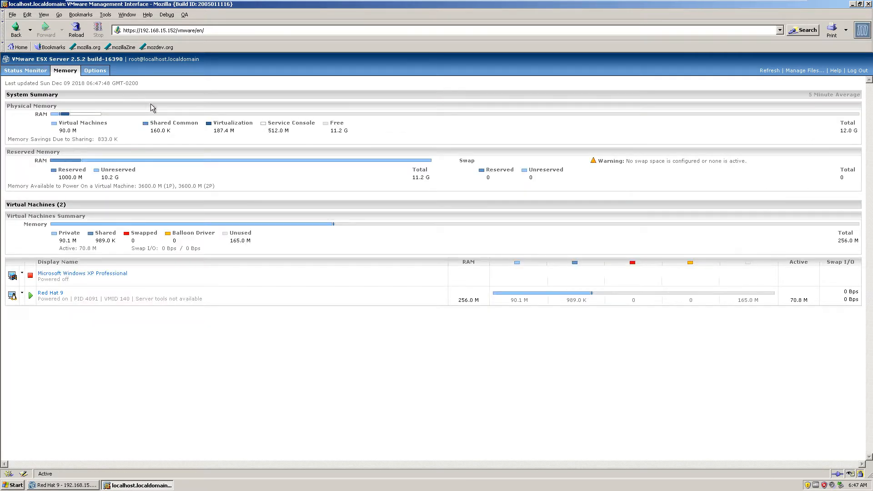
pyautogui.moveTo(73, 116); pyautogui.dragTo(154, 131)
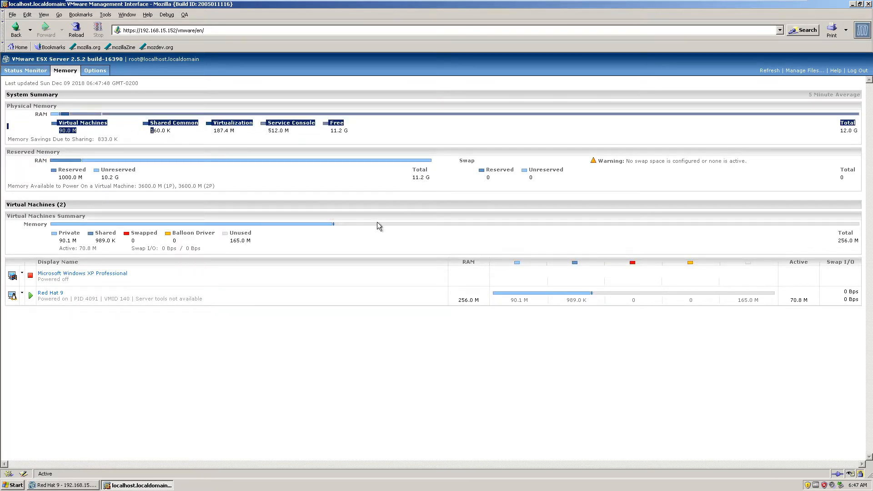
pyautogui.click(89, 220)
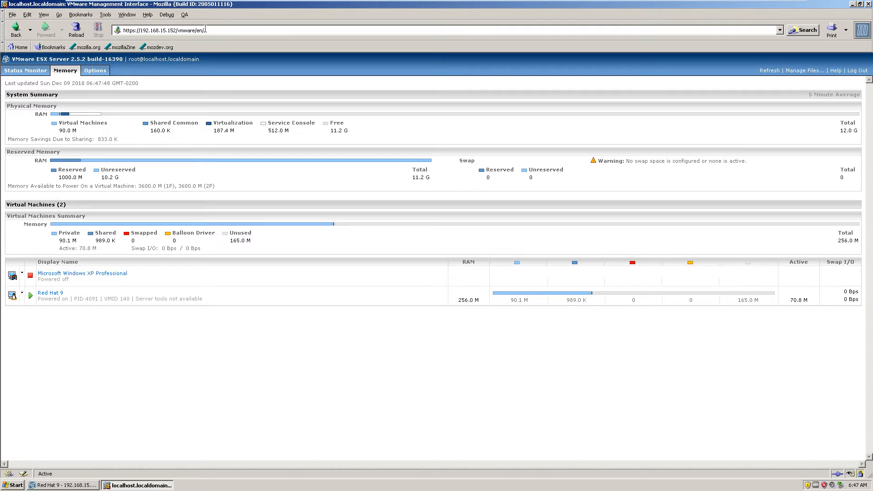
pyautogui.click(88, 71)
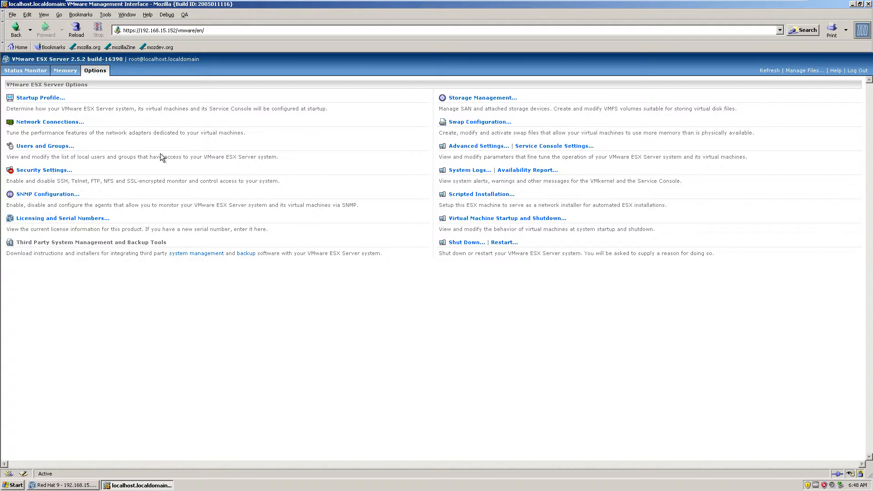
# - Open the hardware configuration of the Microsoft Windows XP Professional virtual machine from the status monitor and review its devices
pyautogui.click(33, 72)
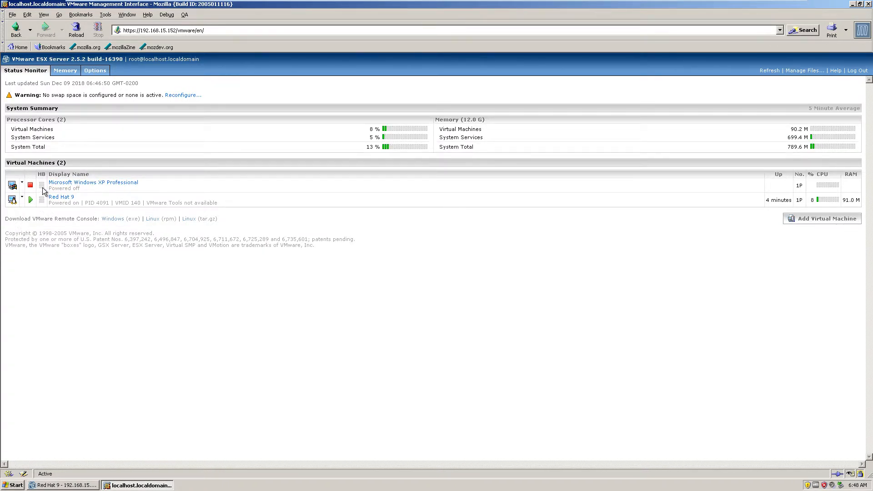
pyautogui.click(22, 182)
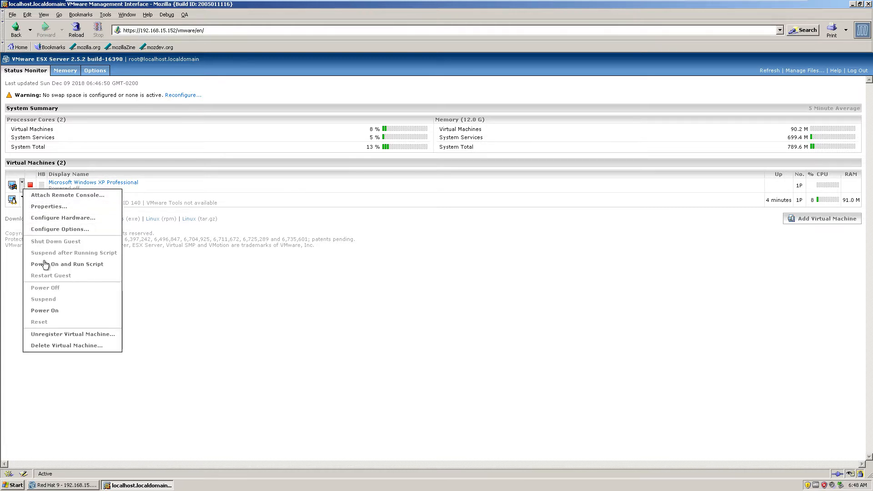
pyautogui.click(72, 219)
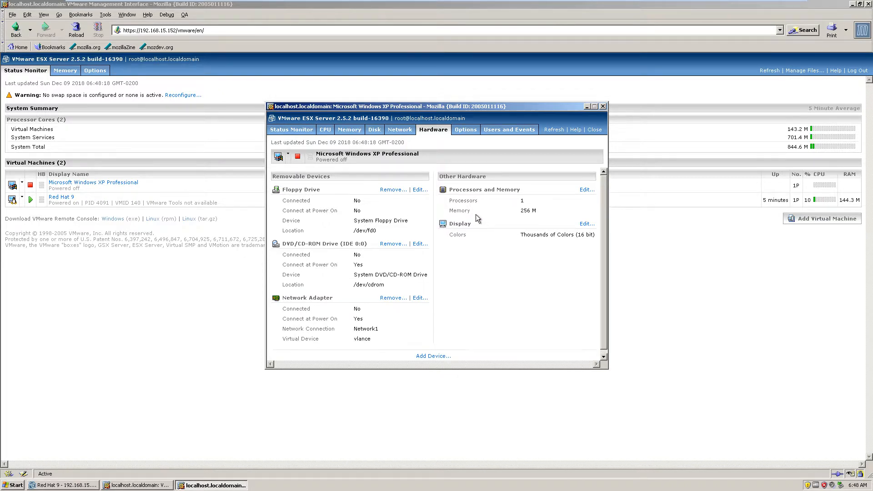
pyautogui.scroll(-1, 368, 191)
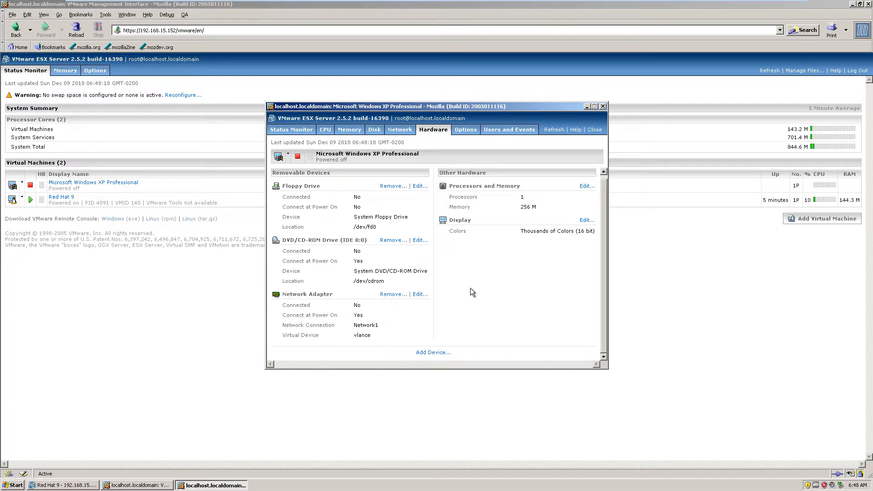
# - View the settings for adding a blank hard disk and the Windows XP machine's options, closing both windows without changes
pyautogui.click(439, 353)
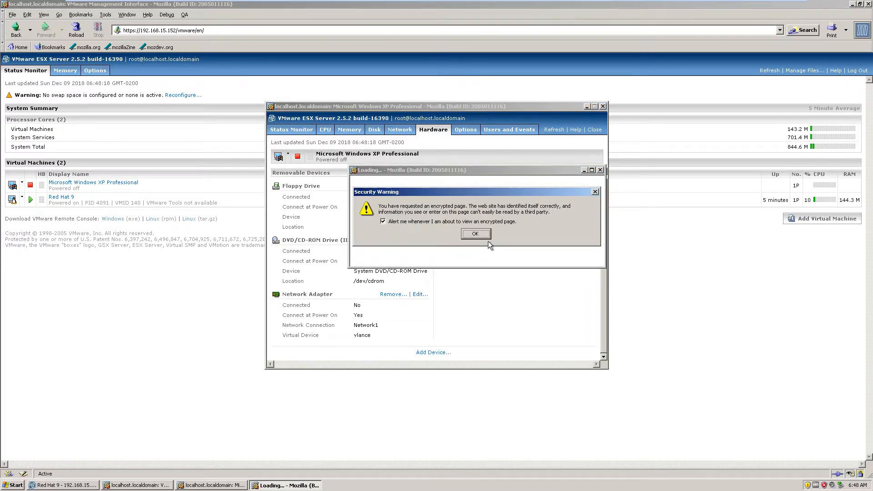
pyautogui.press('Return')
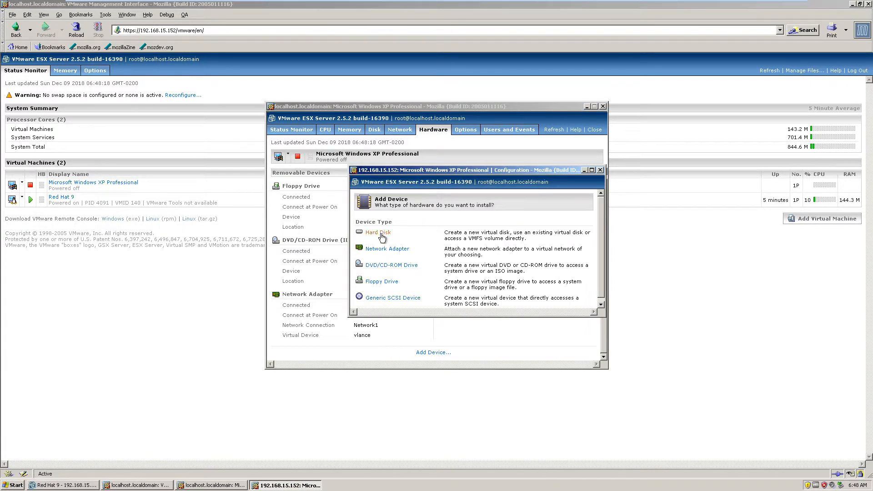
pyautogui.click(381, 235)
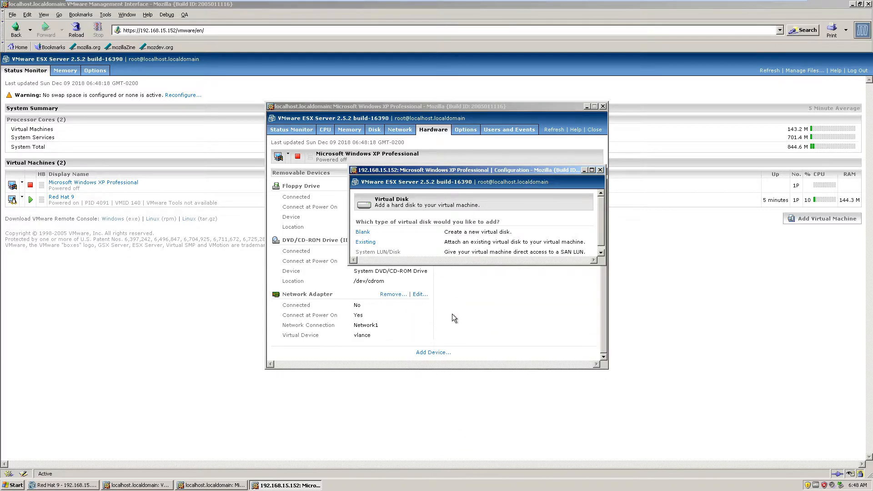
pyautogui.click(364, 233)
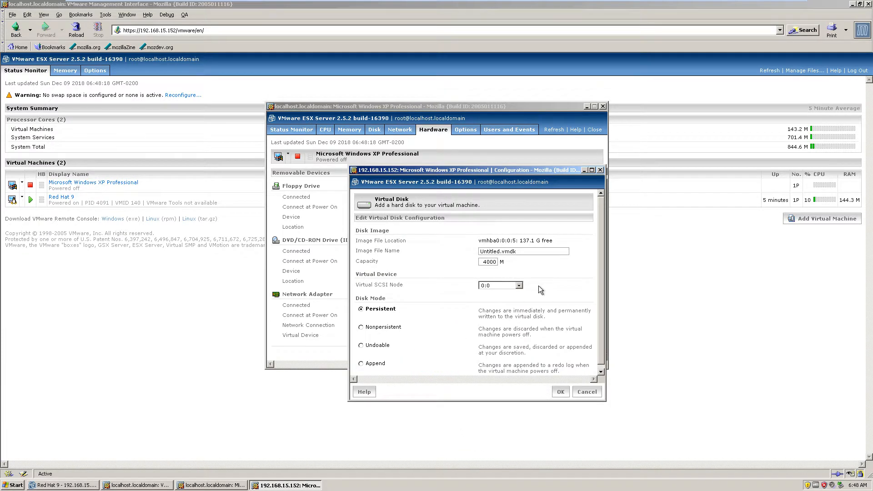
pyautogui.scroll(-1, 546, 290)
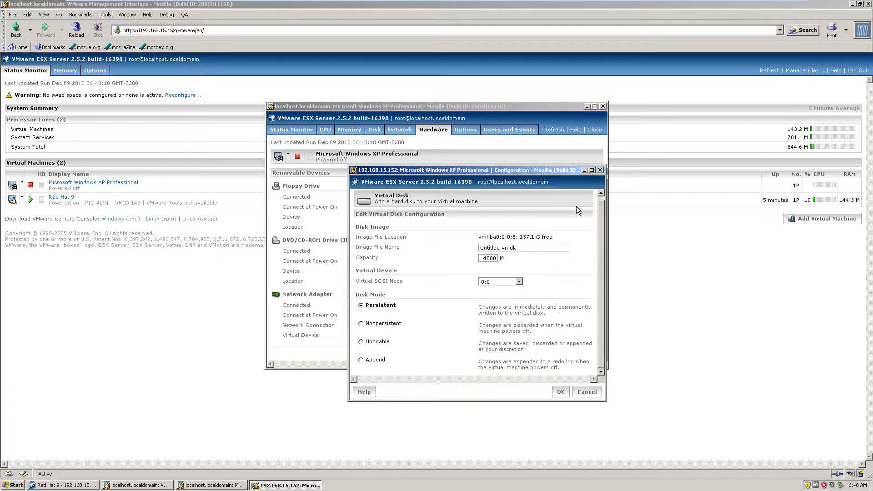
pyautogui.click(600, 169)
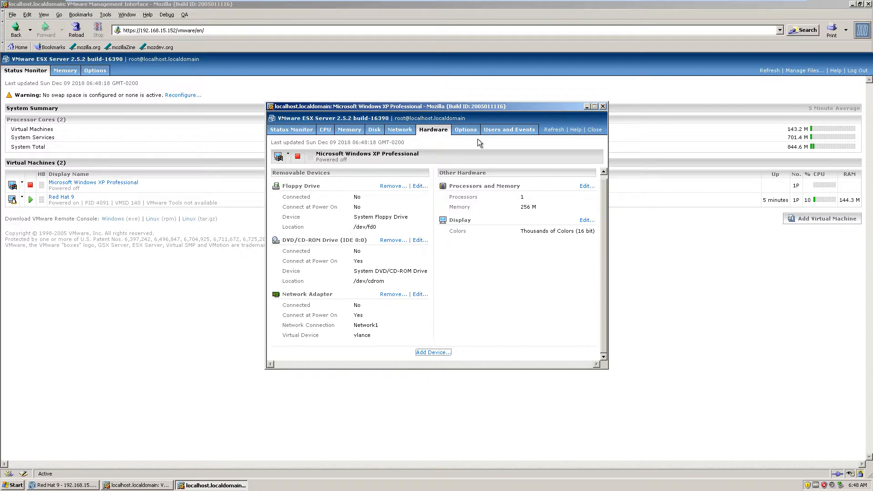
pyautogui.click(465, 131)
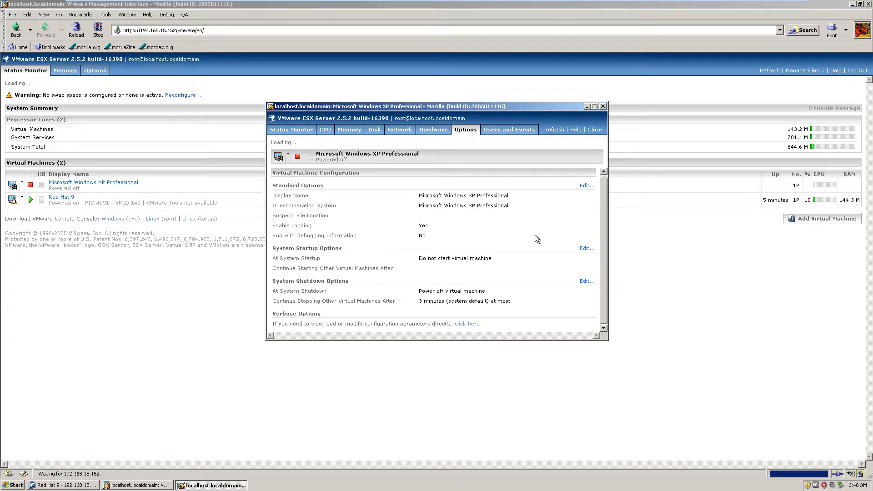
pyautogui.click(603, 106)
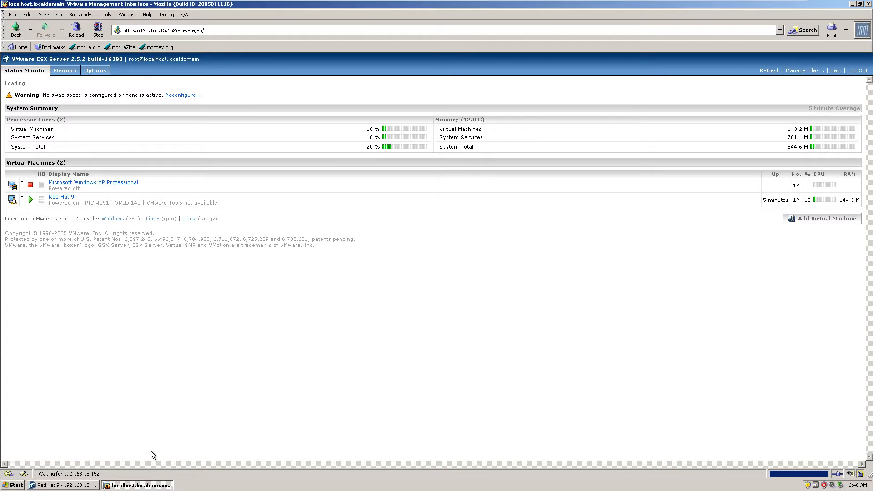
# - Return to the Red Hat 9 remote console and follow the package installation while moving its window clear of the edges
pyautogui.click(66, 486)
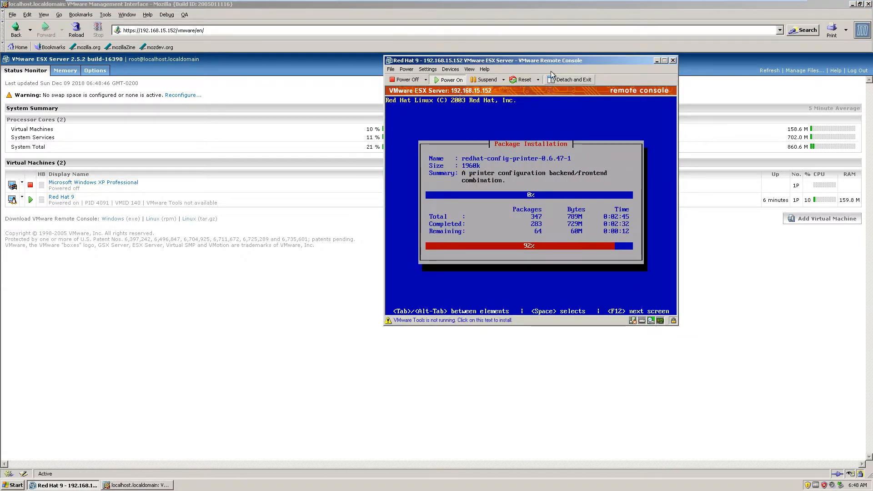
pyautogui.moveTo(551, 60); pyautogui.dragTo(548, 134)
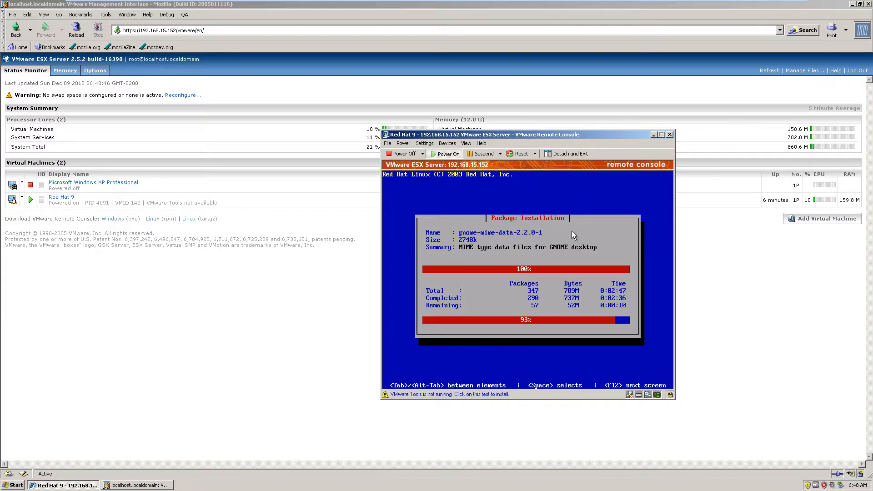
pyautogui.moveTo(533, 139); pyautogui.dragTo(461, 133)
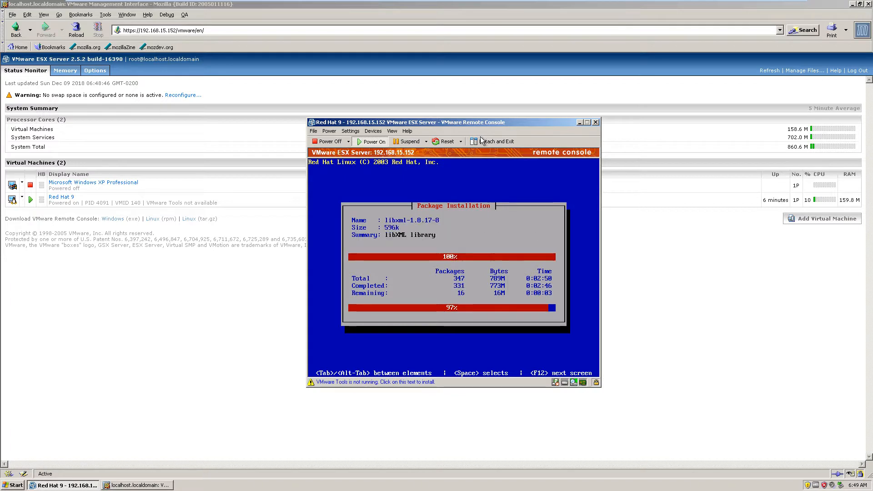
pyautogui.moveTo(453, 127); pyautogui.dragTo(541, 129)
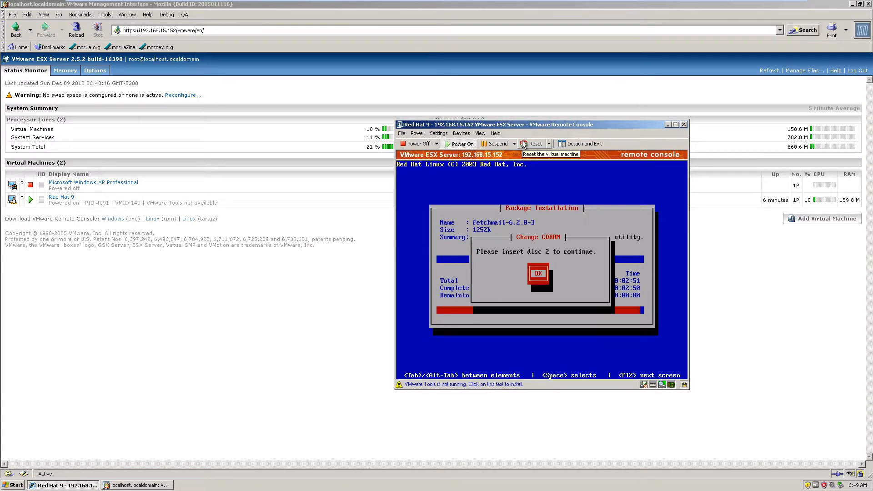
pyautogui.moveTo(524, 129); pyautogui.dragTo(490, 129)
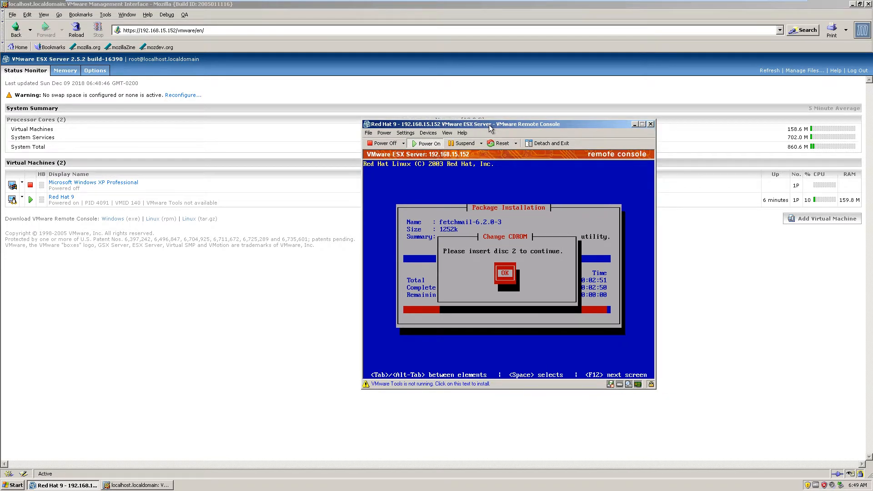
# - Switch to the ESX 2.5 Final machine for the change to disc 2, returning to the Windows XP Professional machine to continue the package installation
pyautogui.moveTo(598, 4)
pyautogui.click(631, 7)
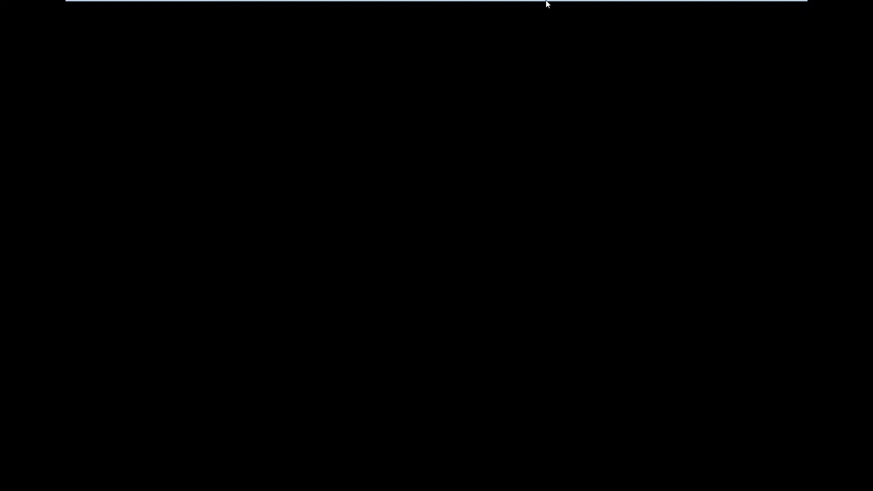
pyautogui.moveTo(546, 1)
pyautogui.click(686, 9)
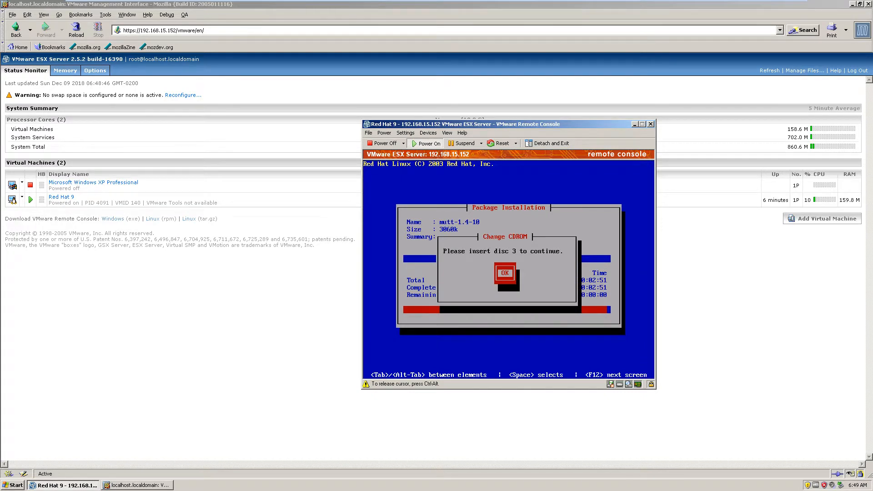
# - Switch to the ESX 2.5 Final machine for the change to disc 3, and continue the installation in the Red Hat 9 console
pyautogui.moveTo(691, 2)
pyautogui.click(632, 7)
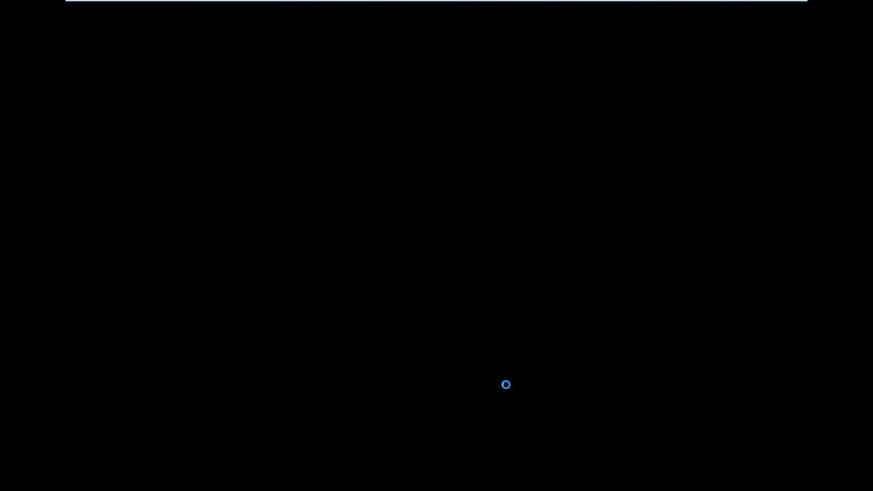
pyautogui.click(700, 3)
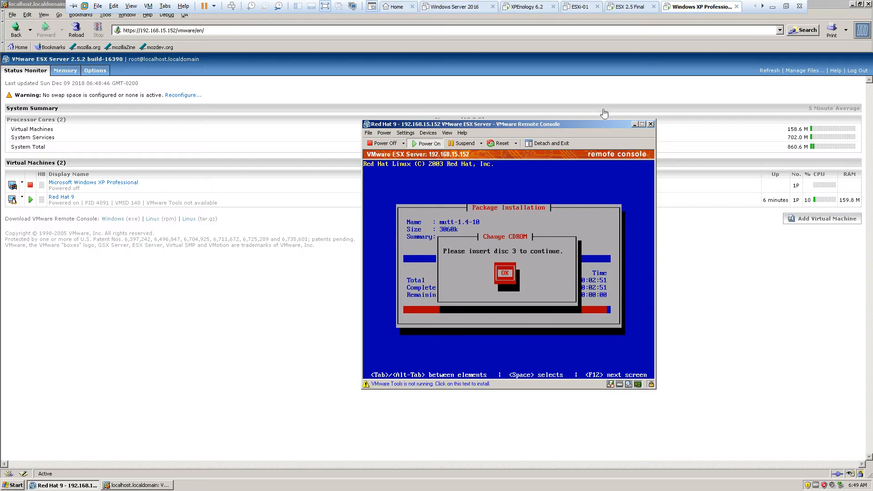
pyautogui.click(505, 278)
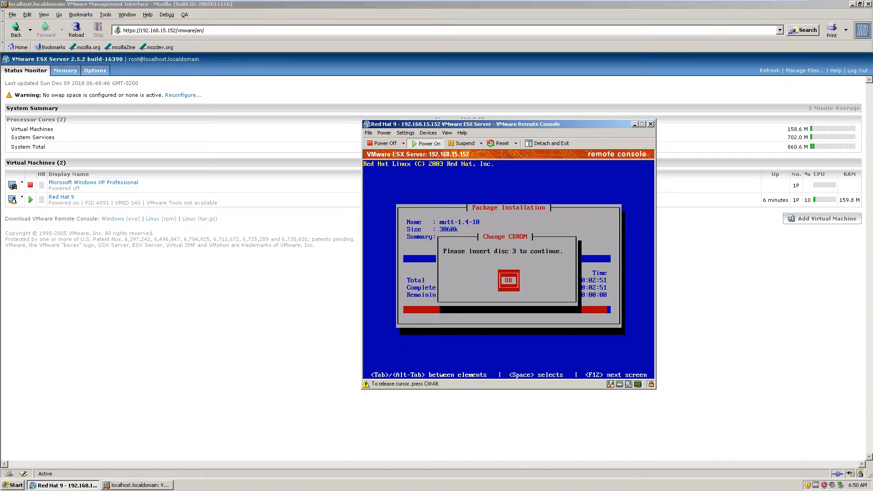
pyautogui.press('Return')
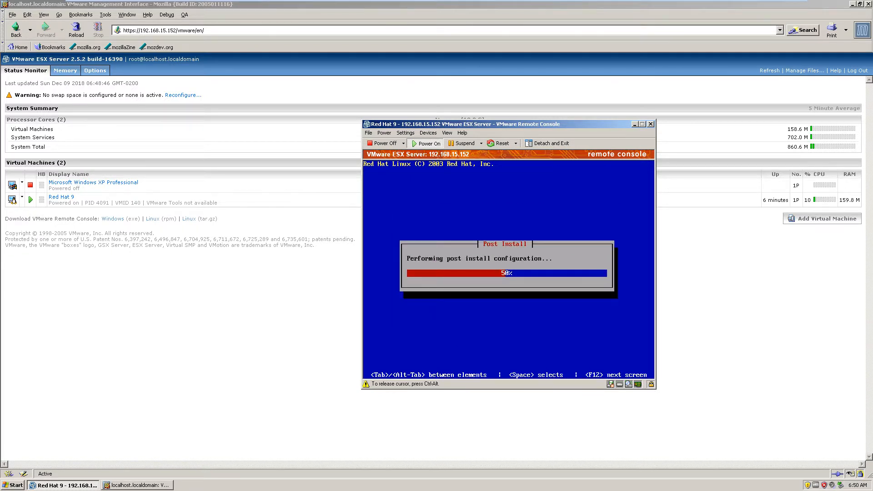
# - Move the remote console window higher, decline creating a boot diskette and finish the Red Hat installer
pyautogui.hotkey('ctrl', 'alt')
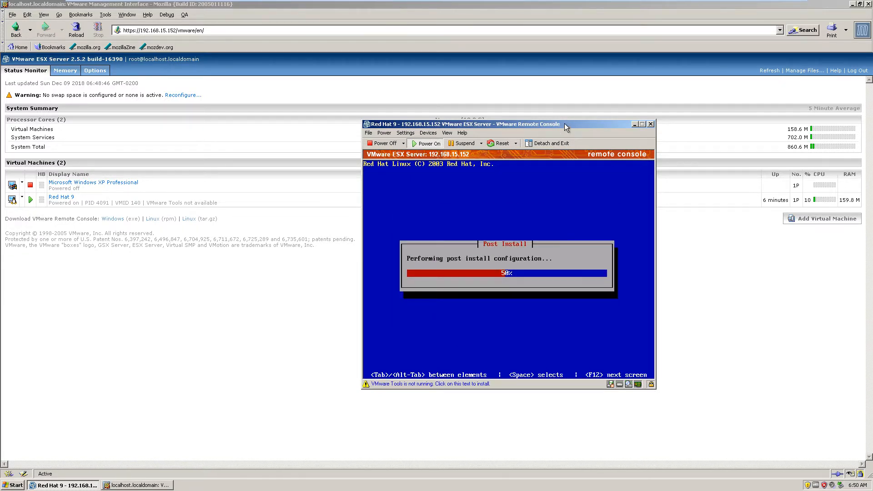
pyautogui.moveTo(564, 124); pyautogui.dragTo(526, 78)
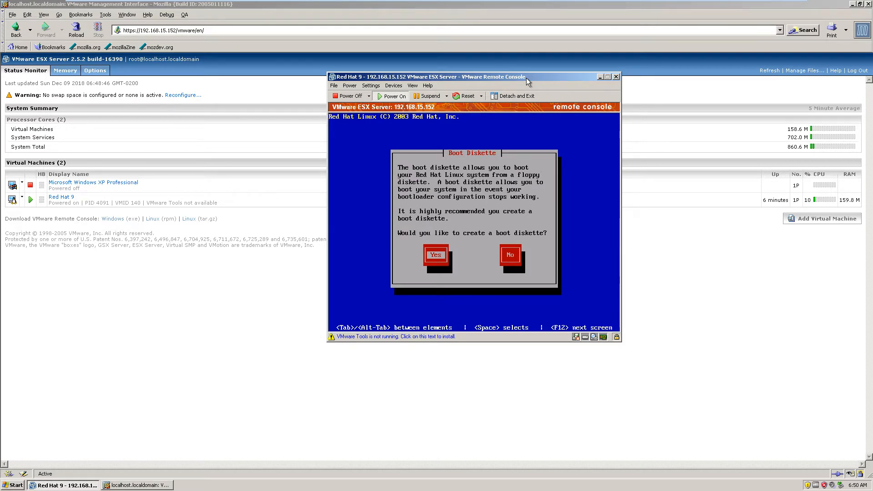
pyautogui.press('Tab')
pyautogui.press('Tab')
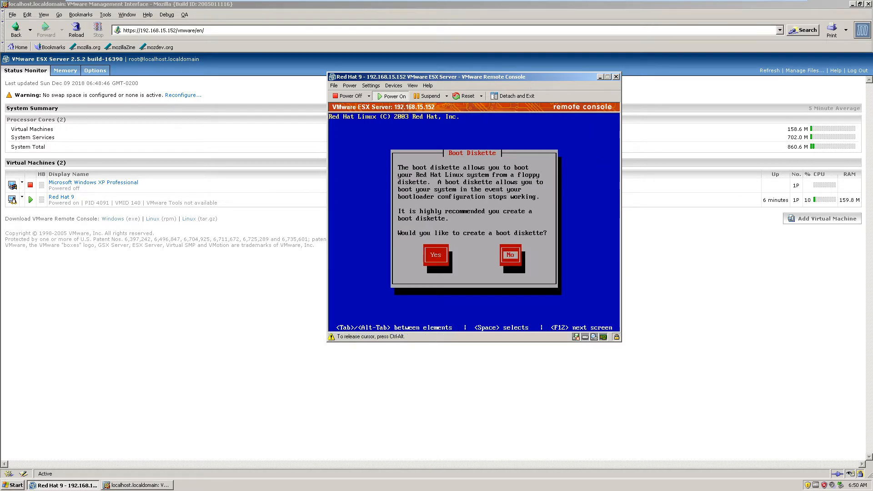
pyautogui.press('space')
pyautogui.press('Return')
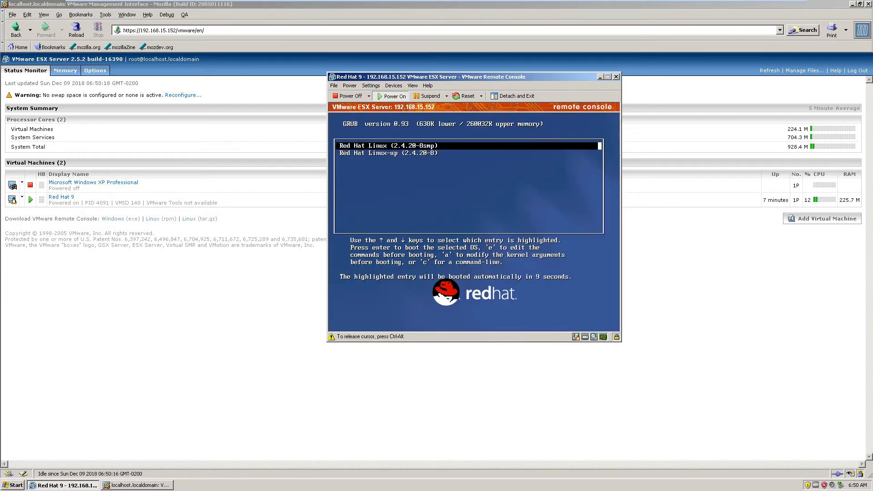
# - Boot the Red Hat Linux (2.4.20-8smp) entry and log in as root with the account password
pyautogui.press('Return')
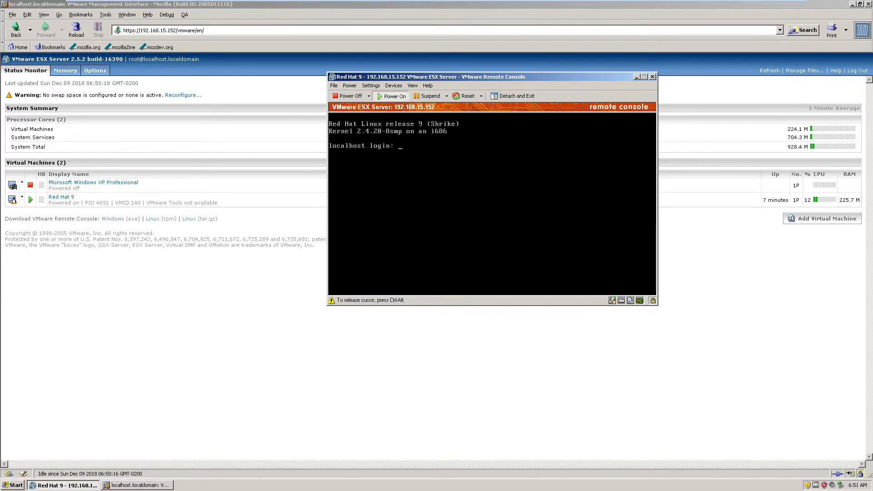
pyautogui.write('root')
pyautogui.press('Return')
pyautogui.press('Return')
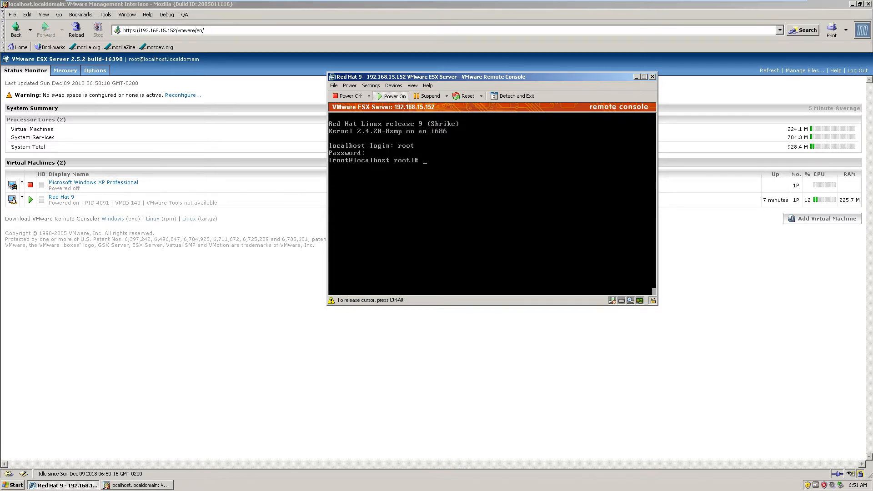
# - Test the Red Hat machine's network connectivity with ping 181.41.210.211
pyautogui.write('[ing 181.41.210.211')
pyautogui.press('Return')
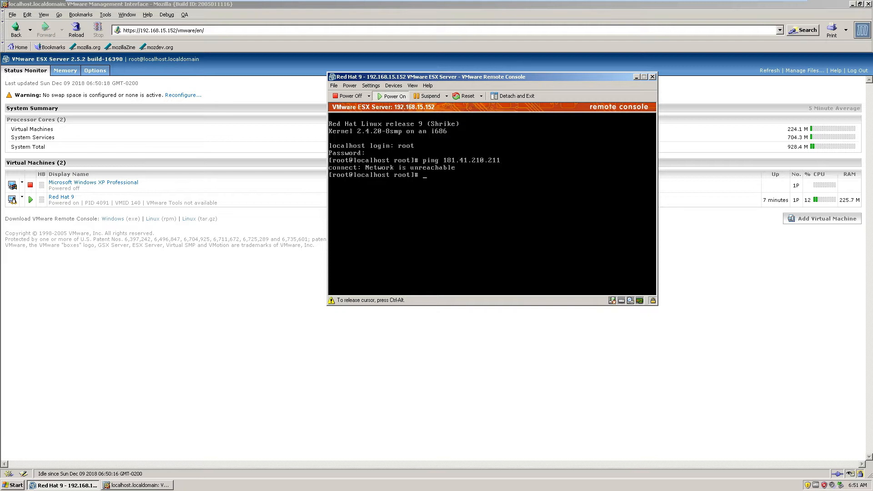
# - List the Red Hat machine's network interfaces with ifconfig
pyautogui.write('pin')
pyautogui.press('BackSpace')
pyautogui.press('BackSpace')
pyautogui.write('ifconmfig')
pyautogui.press('Return')
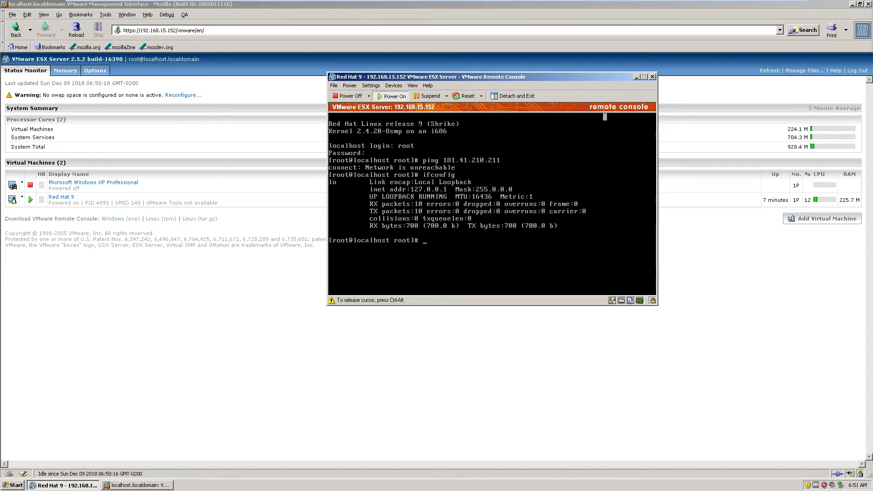
# - Move the remote console window lower and halt Red Hat with the command shutdown -h now
pyautogui.hotkey('ctrl', 'alt')
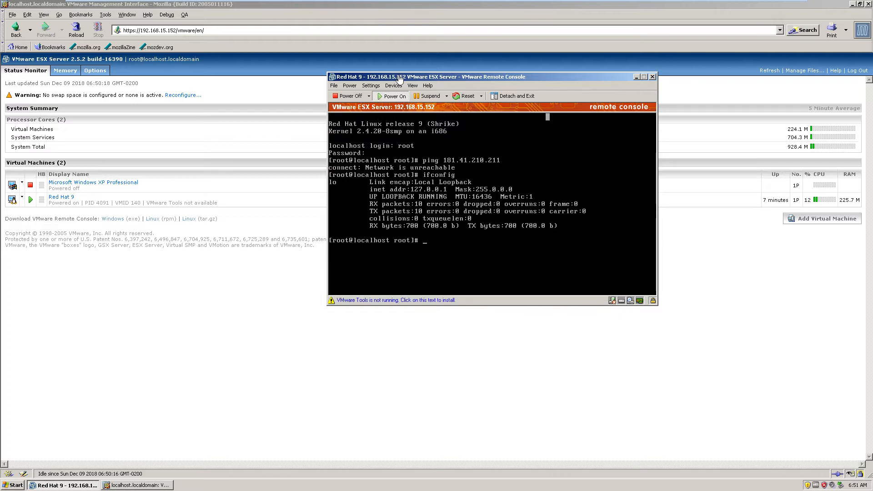
pyautogui.moveTo(416, 77); pyautogui.dragTo(362, 139)
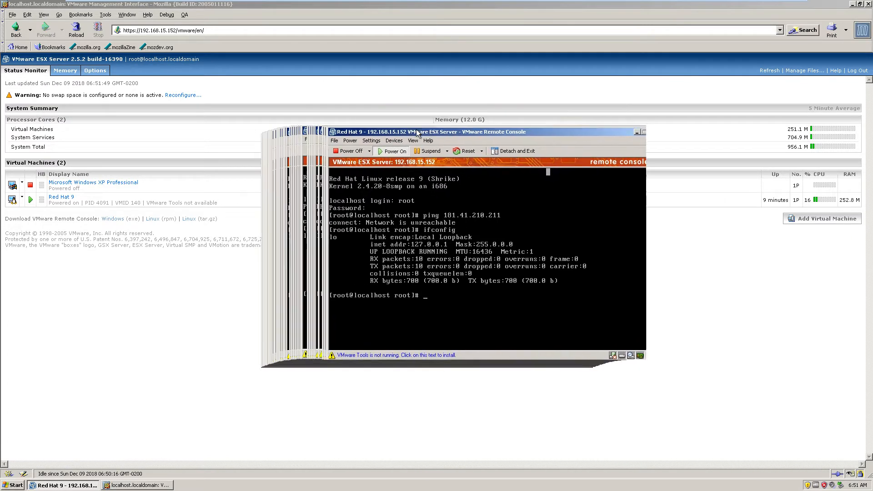
pyautogui.click(379, 281)
pyautogui.write('shutdwon')
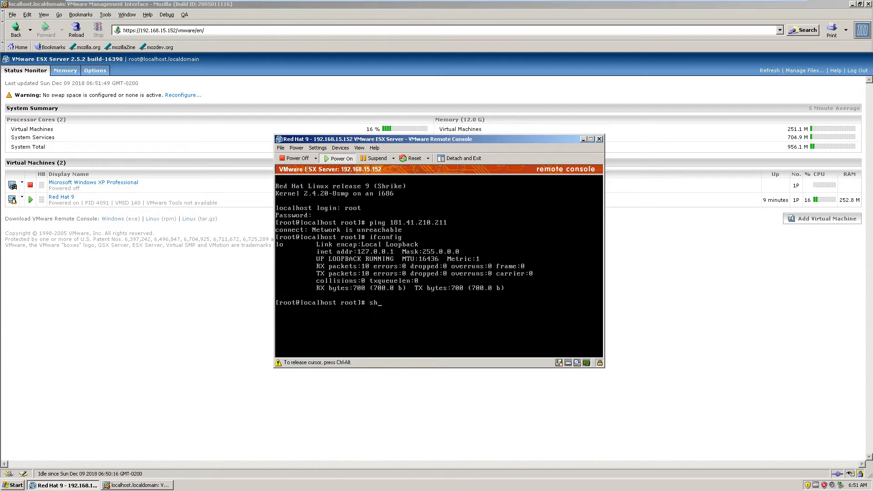
pyautogui.press('BackSpace')
pyautogui.write('own -h now')
pyautogui.press('Return')
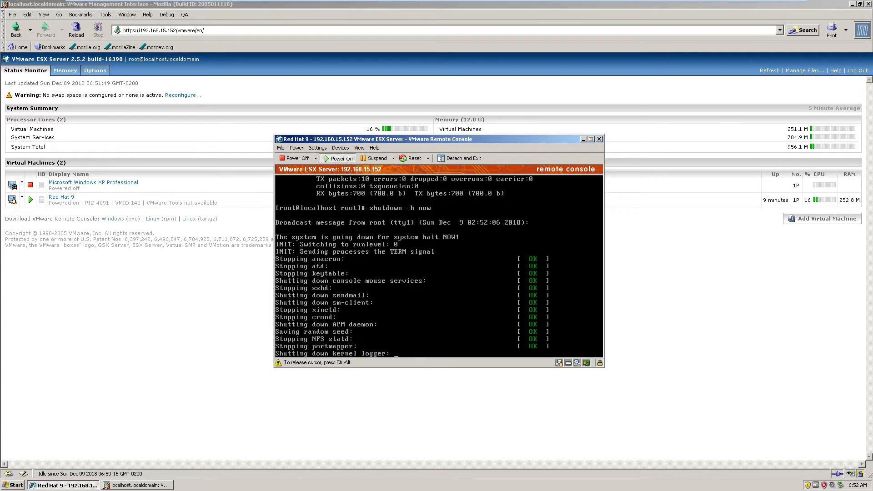
# - Open the Red Hat 9 virtual machine's details from the status monitor, accept the security warning and view its memory and disk pages
pyautogui.hotkey('ctrl', 'alt')
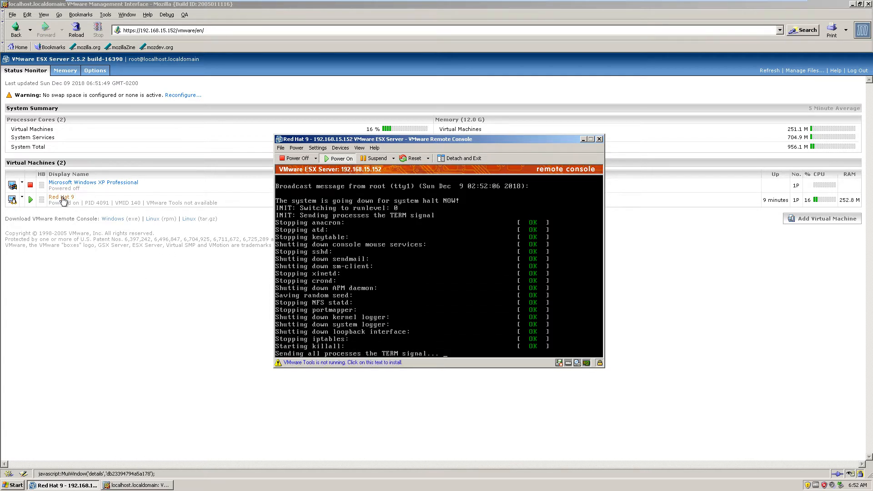
pyautogui.click(64, 200)
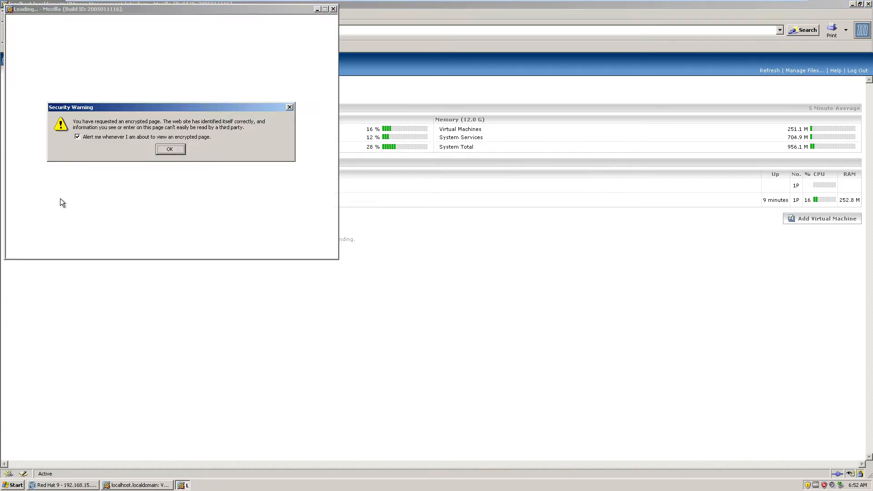
pyautogui.click(172, 149)
pyautogui.moveTo(178, 9); pyautogui.dragTo(370, 163)
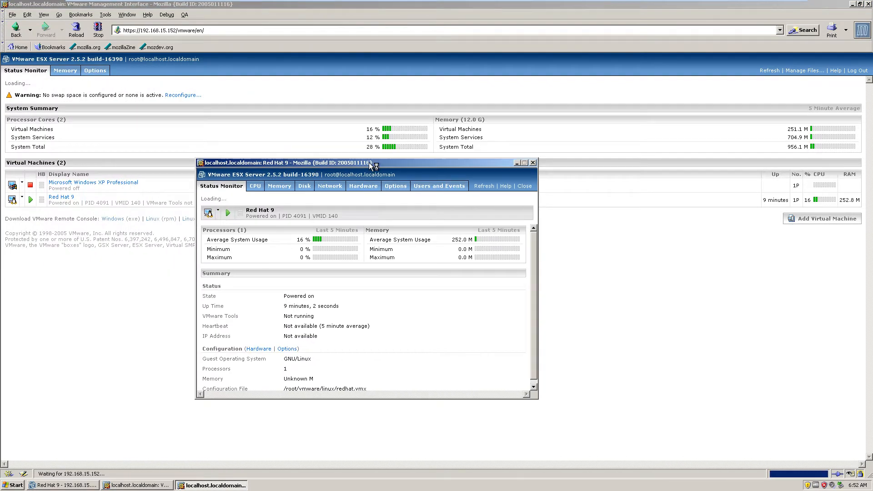
pyautogui.click(291, 189)
pyautogui.click(310, 187)
# - Minimize the main management interface window and move the Red Hat 9 remote console clear of the machine's details window
pyautogui.click(157, 485)
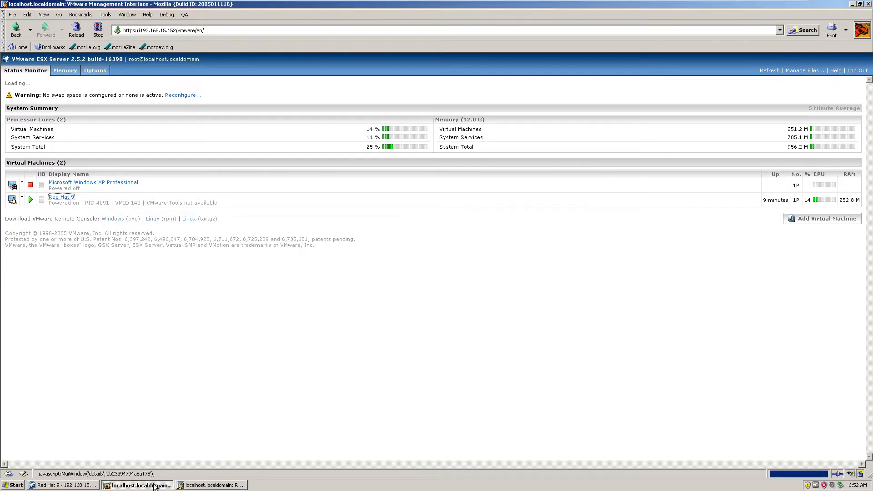
pyautogui.click(155, 486)
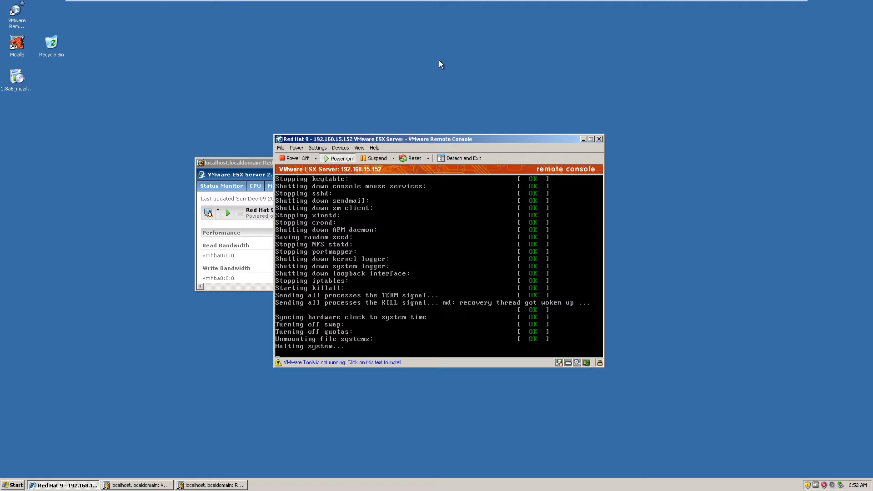
pyautogui.moveTo(445, 145); pyautogui.dragTo(639, 69)
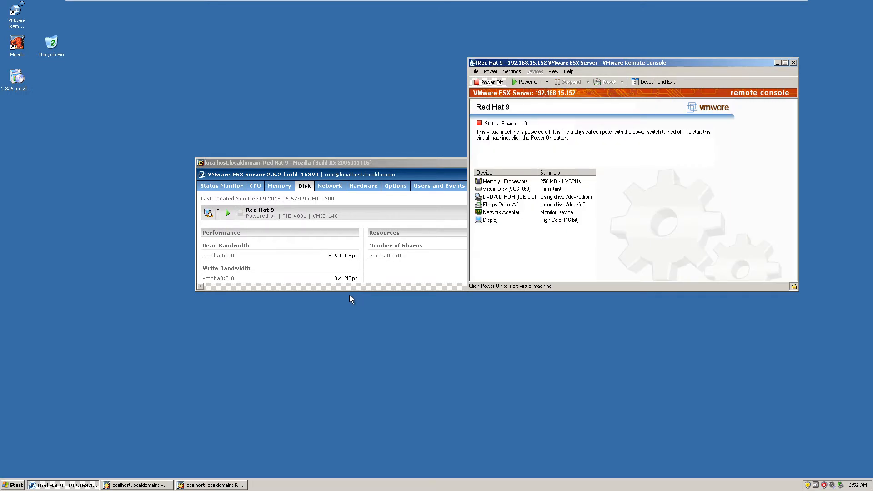
# - Review the Red Hat 9 machine's network bandwidth and traffic shaping, and open its hardware device list
pyautogui.click(354, 290)
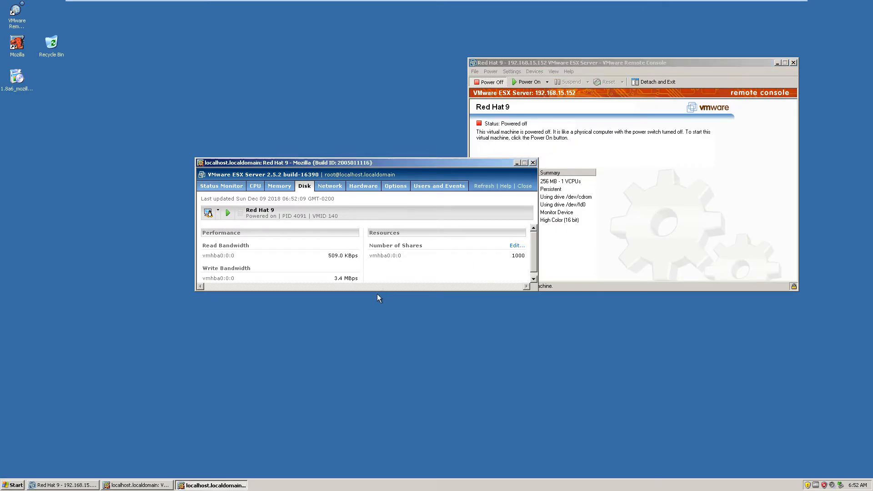
pyautogui.click(341, 188)
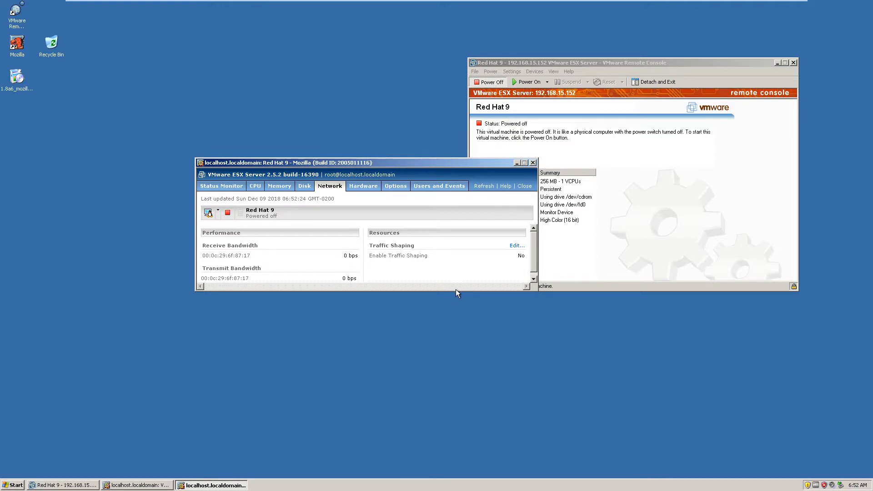
pyautogui.click(539, 256)
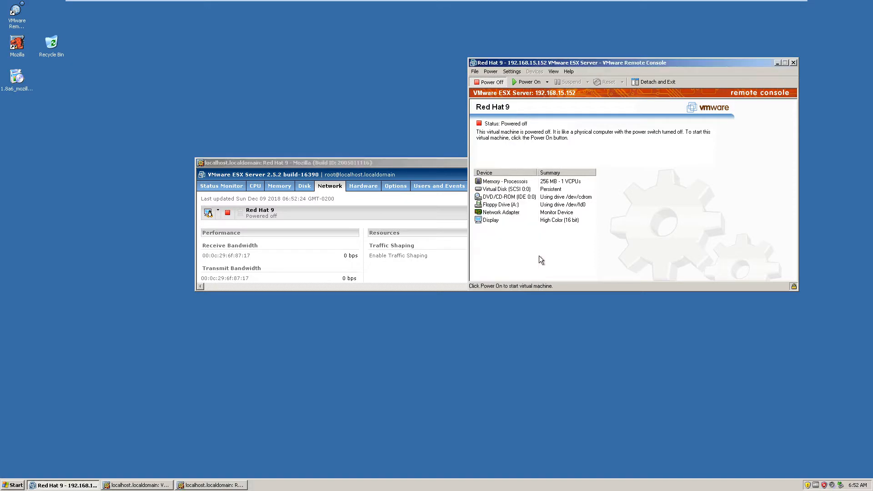
pyautogui.click(386, 163)
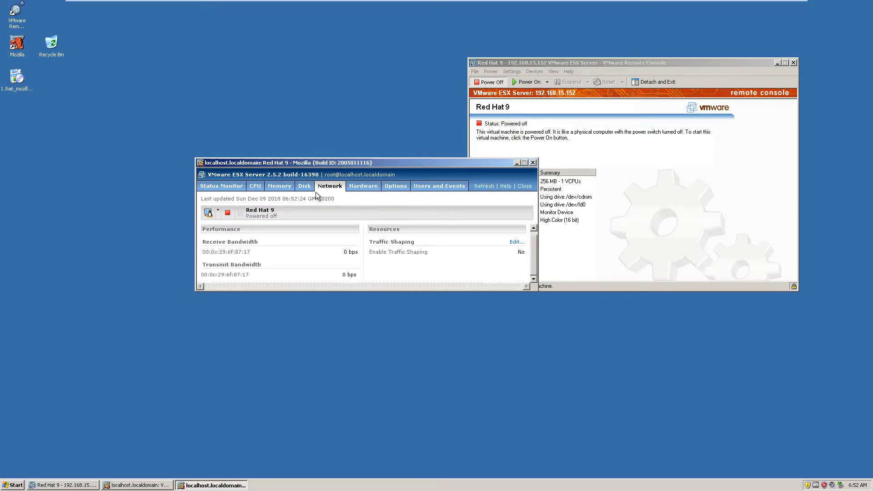
pyautogui.click(363, 187)
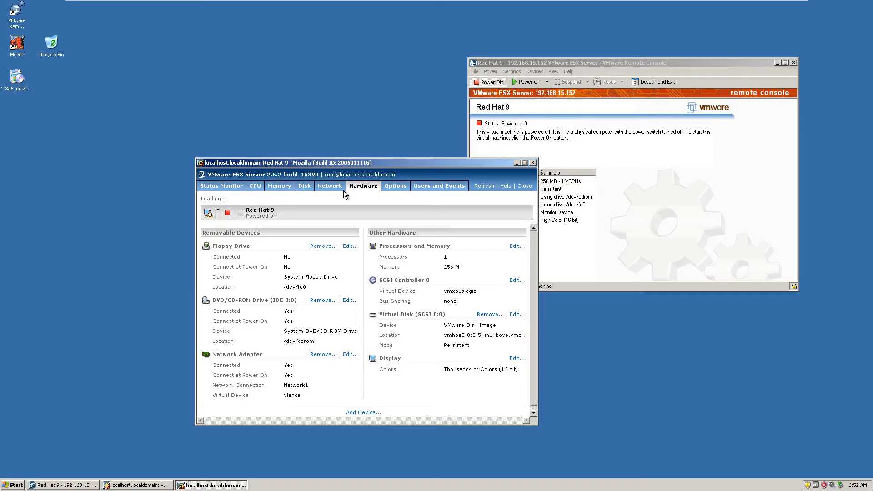
pyautogui.moveTo(355, 163); pyautogui.dragTo(352, 99)
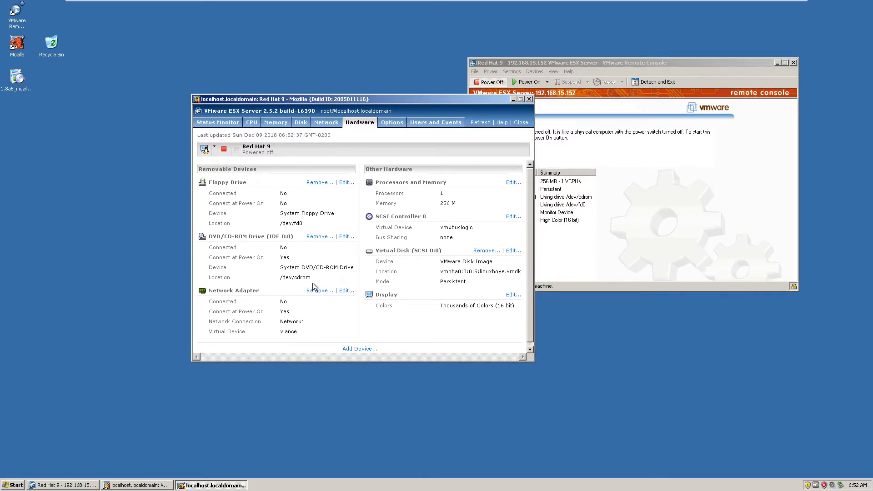
# - Edit the Red Hat 9 network adapter, setting its network connection to VLAN1 and its virtual device to vmxnet
pyautogui.click(347, 291)
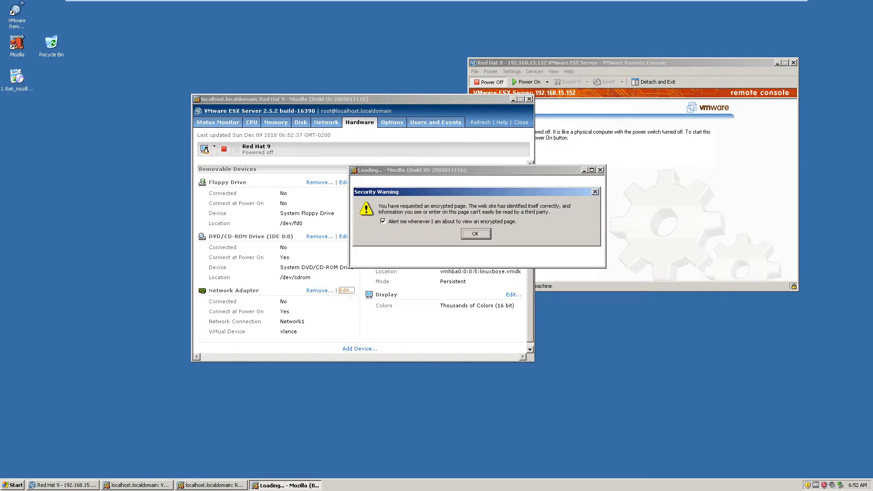
pyautogui.click(473, 235)
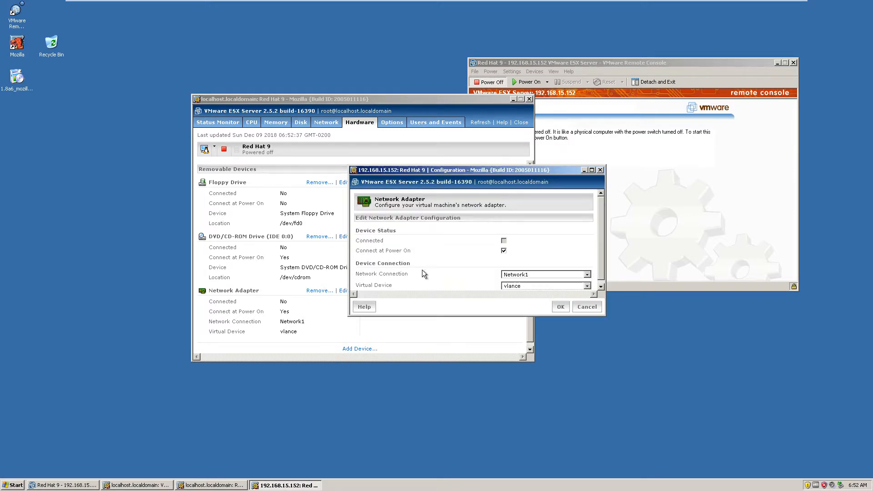
pyautogui.scroll(-1, 446, 261)
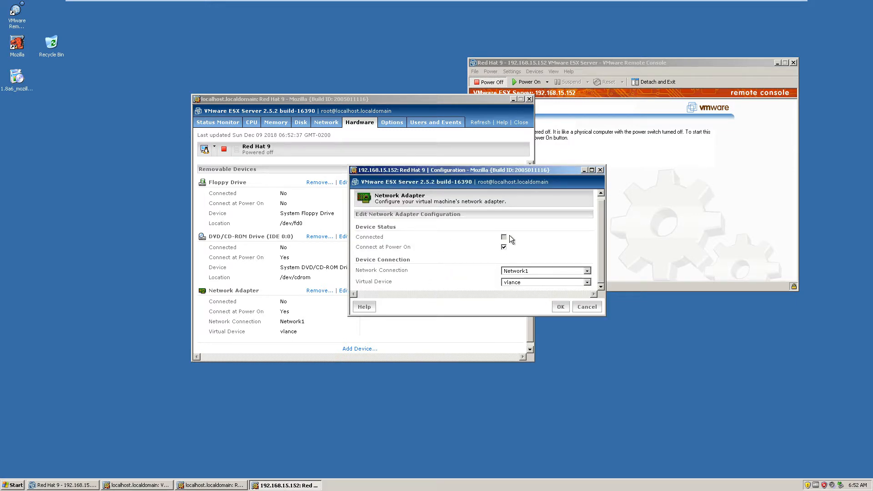
pyautogui.click(526, 273)
pyautogui.click(524, 284)
pyautogui.click(542, 282)
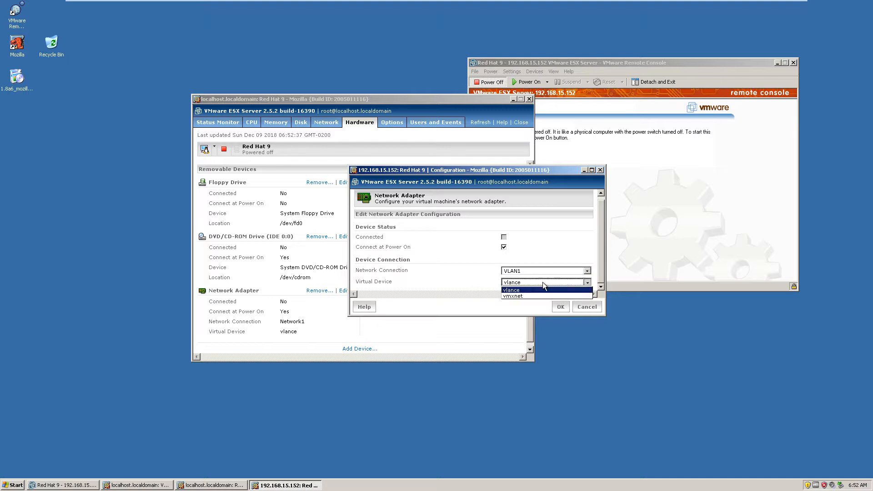
pyautogui.click(539, 291)
pyautogui.click(587, 283)
pyautogui.click(564, 296)
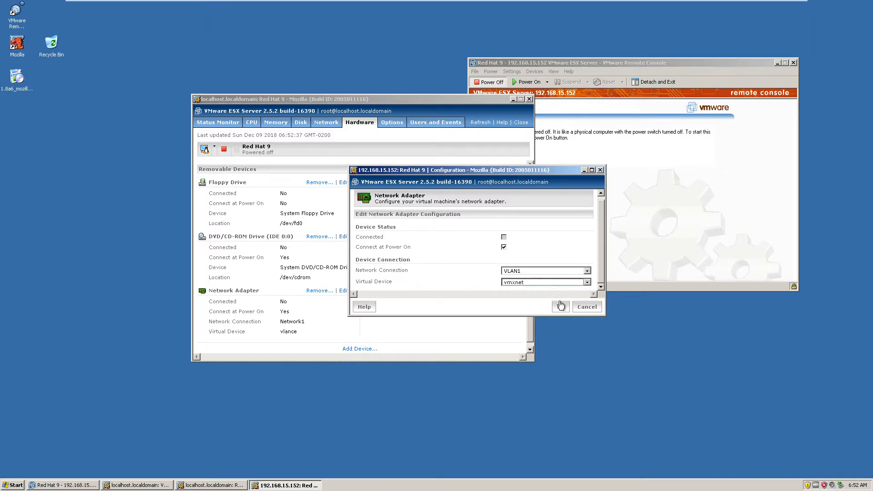
pyautogui.click(562, 306)
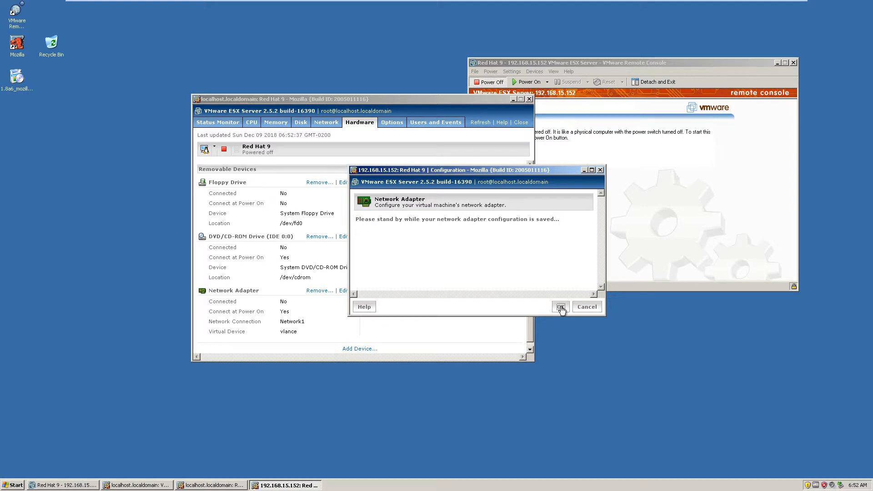
pyautogui.scroll(-1, 342, 309)
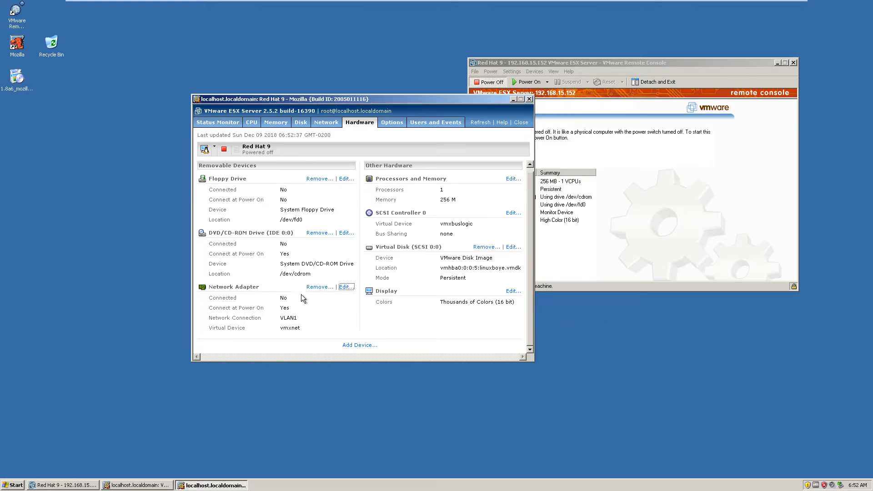
pyautogui.scroll(1, 301, 298)
# - Power on the Red Hat 9 machine in the remote console and boot the Red Hat Linux (2.4.20-8smp) entry
pyautogui.click(628, 188)
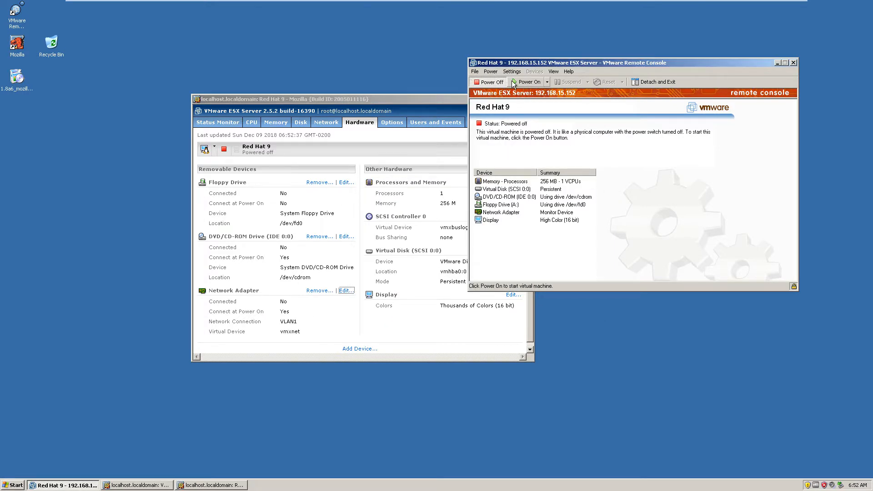
pyautogui.click(513, 84)
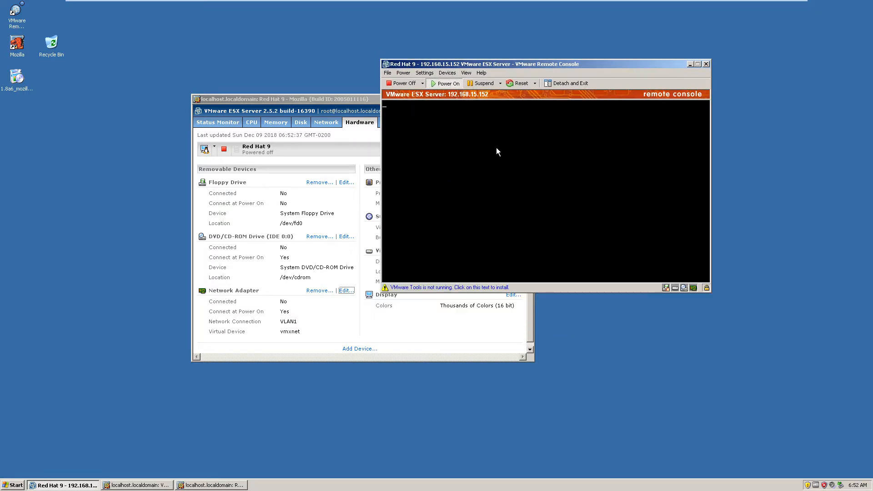
pyautogui.click(496, 148)
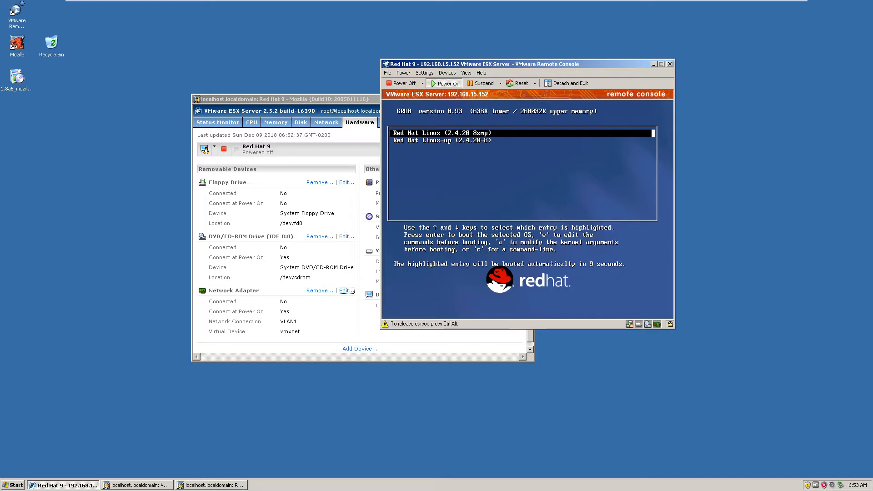
pyautogui.press('Return')
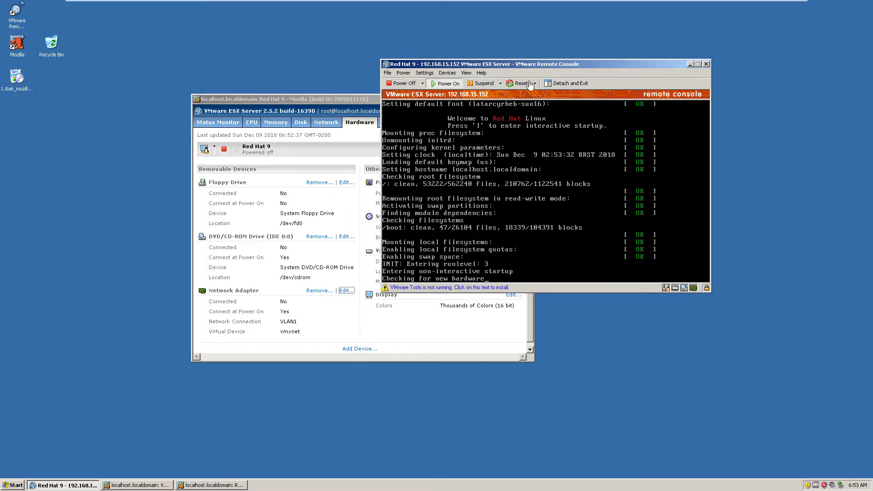
# - Move the remote console lower and have Kudzu remove the existing configuration of the removed AMD PCnet32 LANCE network card
pyautogui.moveTo(544, 64); pyautogui.dragTo(506, 149)
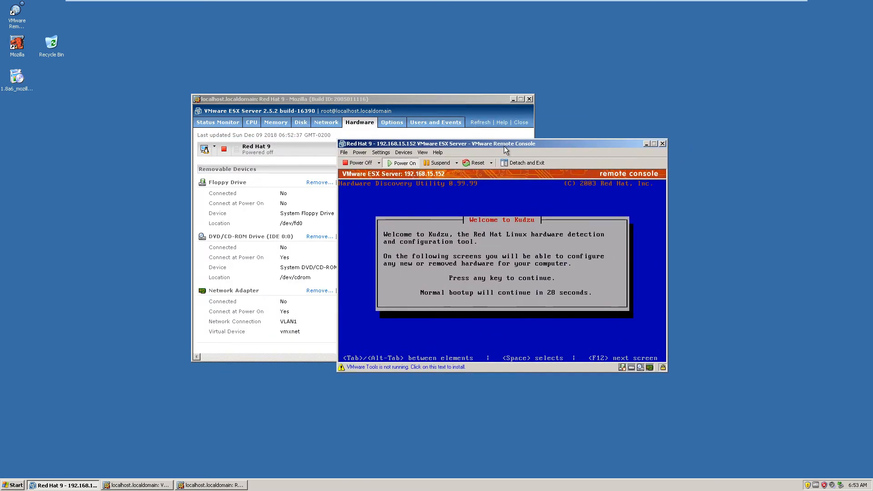
pyautogui.click(512, 250)
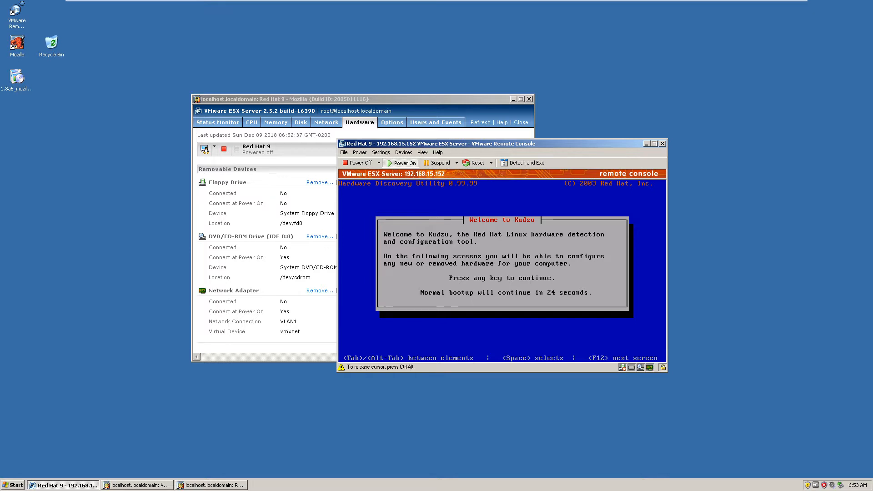
pyautogui.press('Return')
pyautogui.press('Tab')
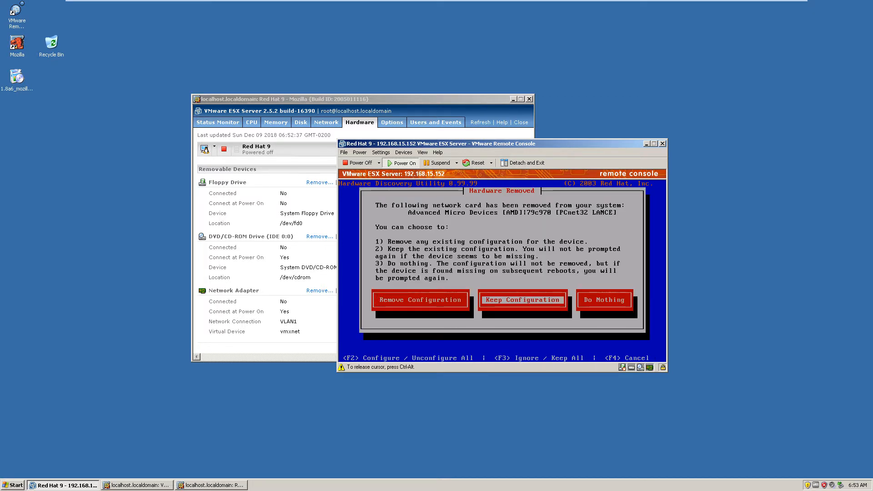
pyautogui.press('Tab')
pyautogui.hotkey('shift', 'Tab')
pyautogui.hotkey('shift', 'Tab')
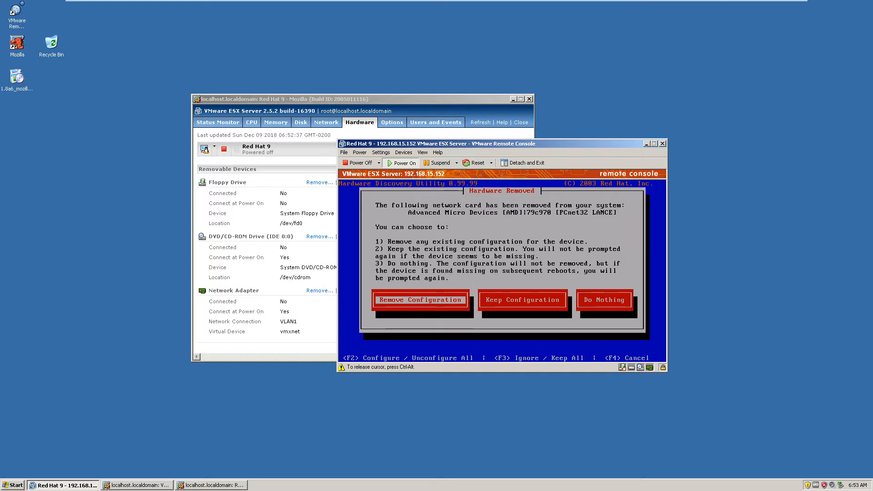
pyautogui.press('Return')
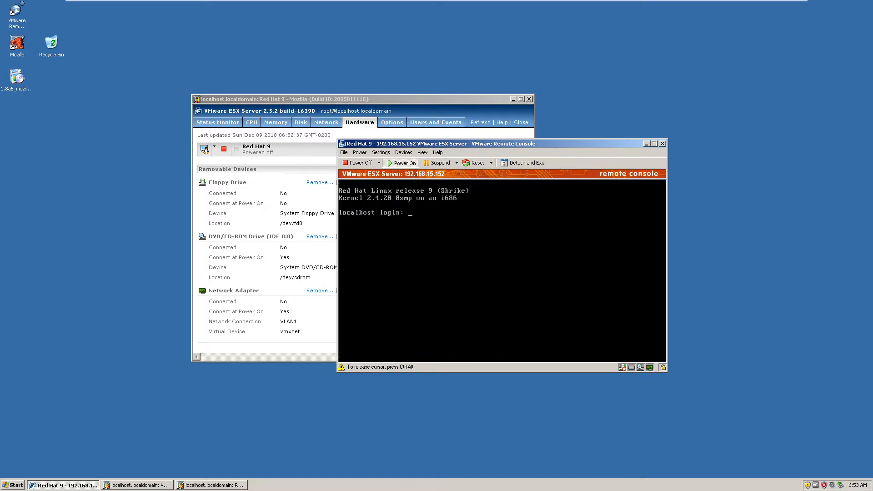
# - Log in to the Red Hat 9 console as root with the account password
pyautogui.write('root')
pyautogui.press('Return')
pyautogui.press('Return')
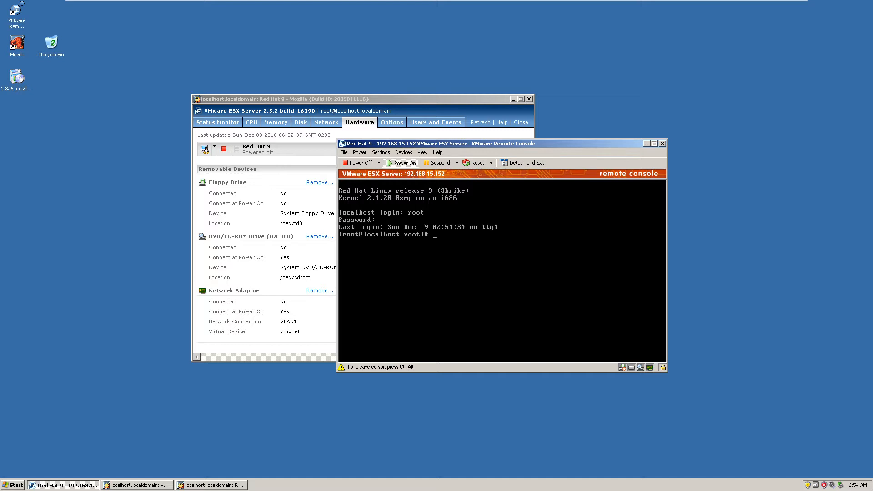
# - Test connectivity by pinging 181.41.210.211, and list the network interfaces with ifconfig
pyautogui.write('ping 181.41.210.211')
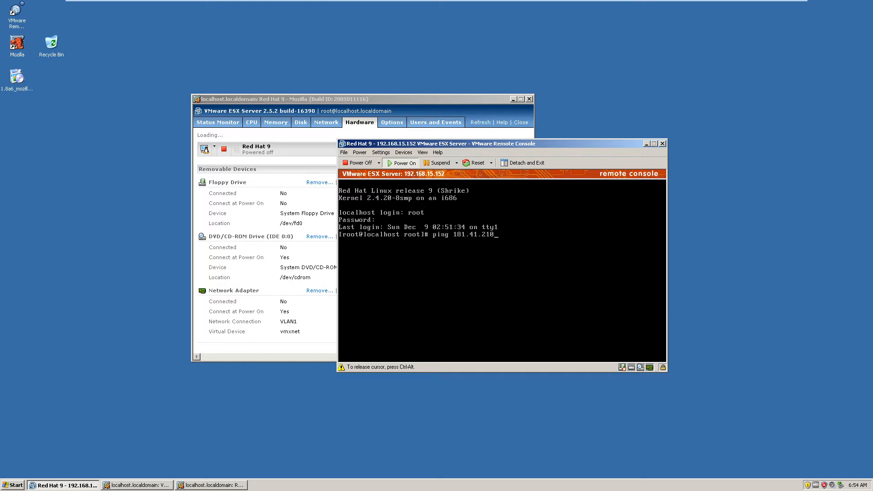
pyautogui.press('Return')
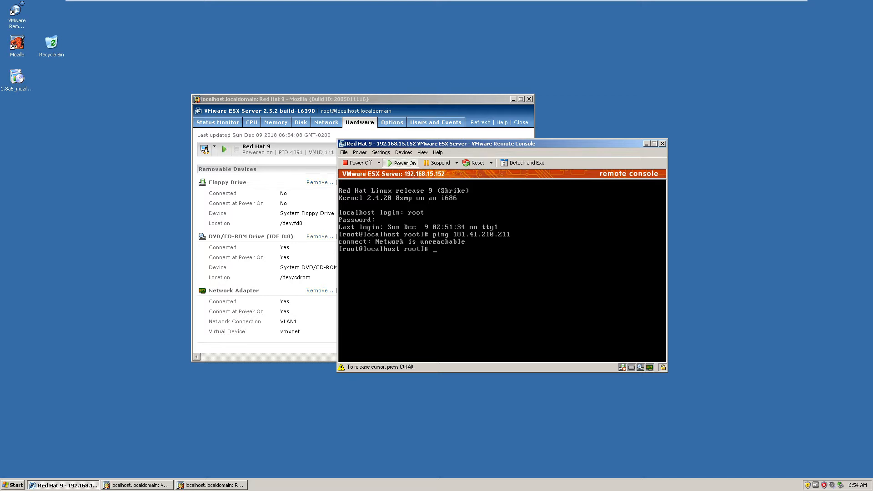
pyautogui.write('ifconfig')
pyautogui.press('Return')
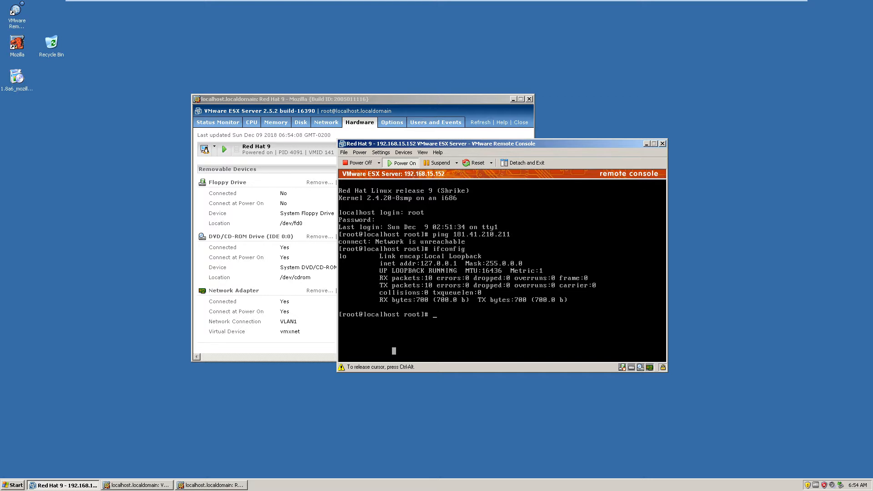
# - Power off the Red Hat 9 machine, close its remote console and move the machine's details window toward the screen centre
pyautogui.hotkey('ctrl', 'alt')
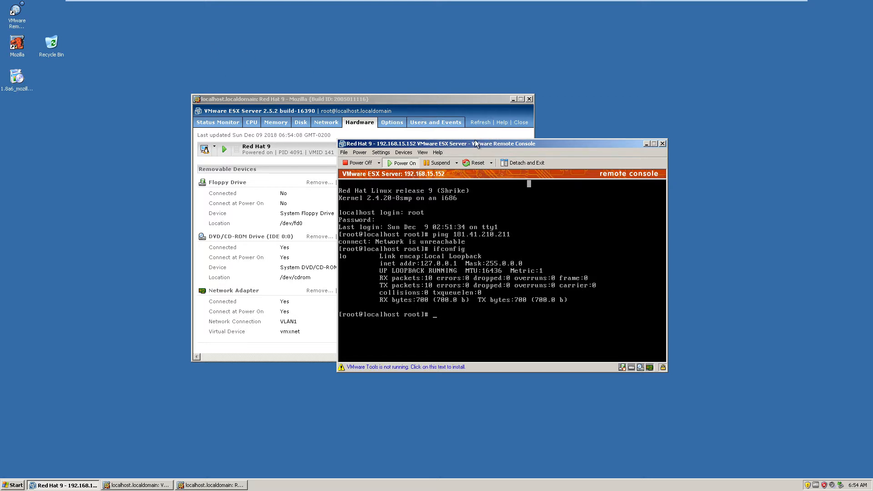
pyautogui.moveTo(464, 144); pyautogui.dragTo(556, 110)
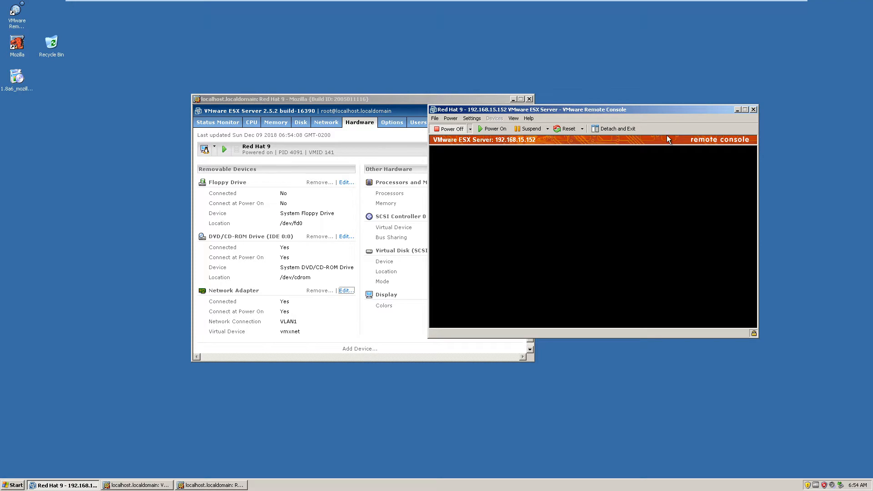
pyautogui.click(754, 110)
pyautogui.moveTo(367, 99); pyautogui.dragTo(464, 114)
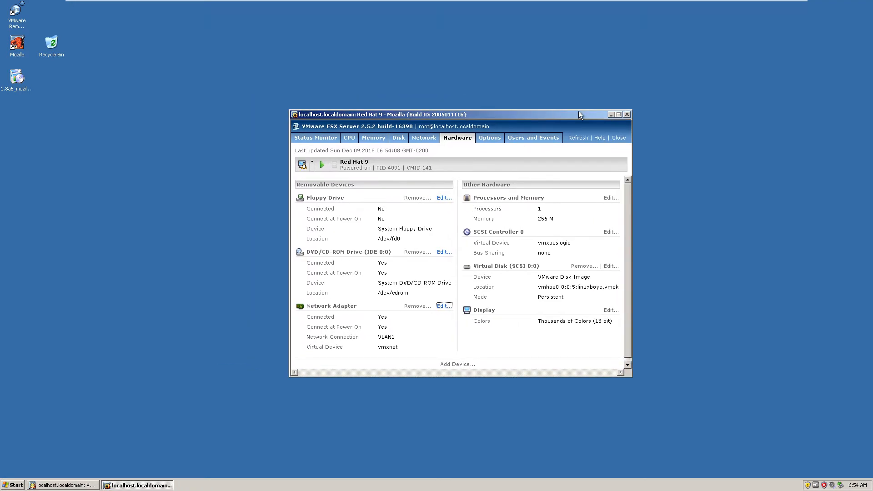
pyautogui.scroll(-1, 517, 215)
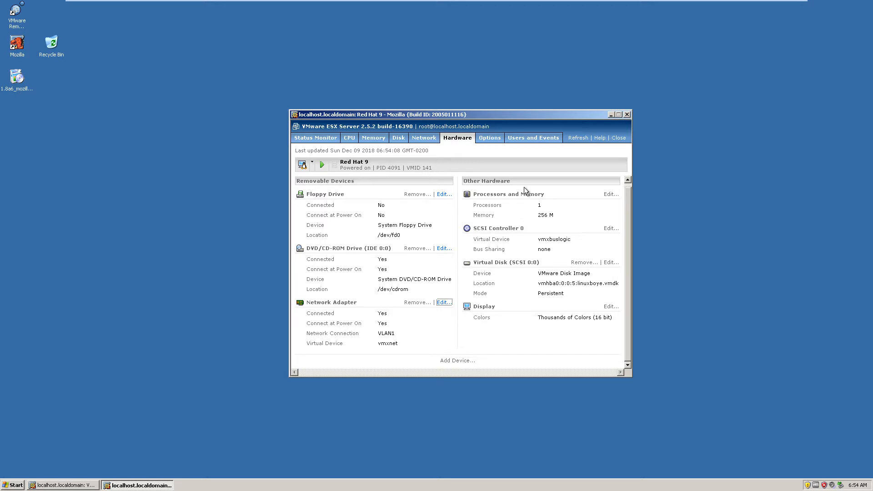
# - Review the ESX host's status monitor, memory usage and server options in the main management interface
pyautogui.click(64, 484)
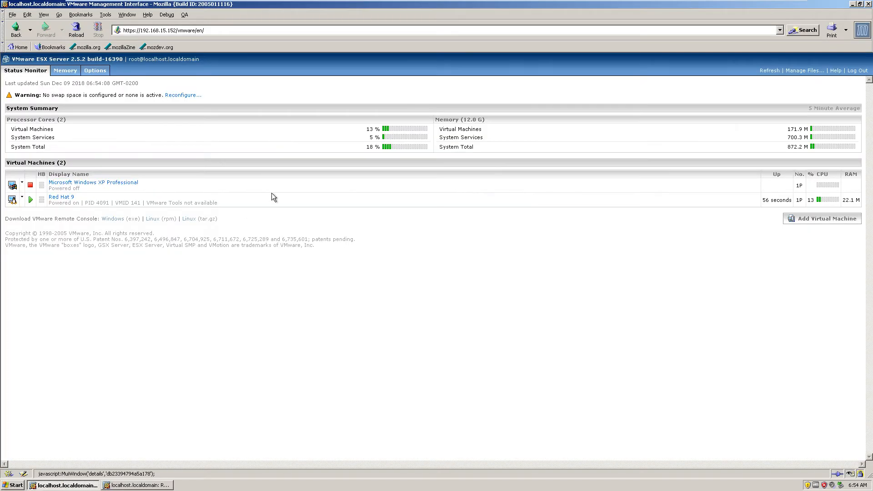
pyautogui.click(66, 71)
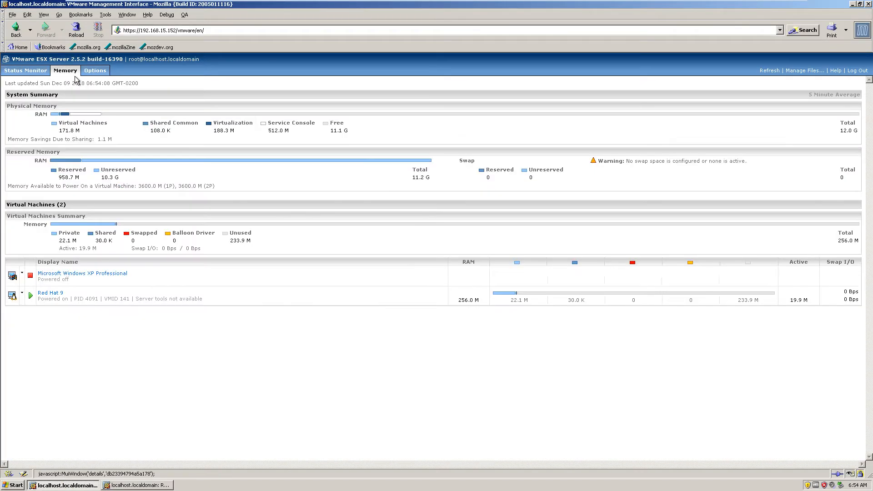
pyautogui.click(95, 70)
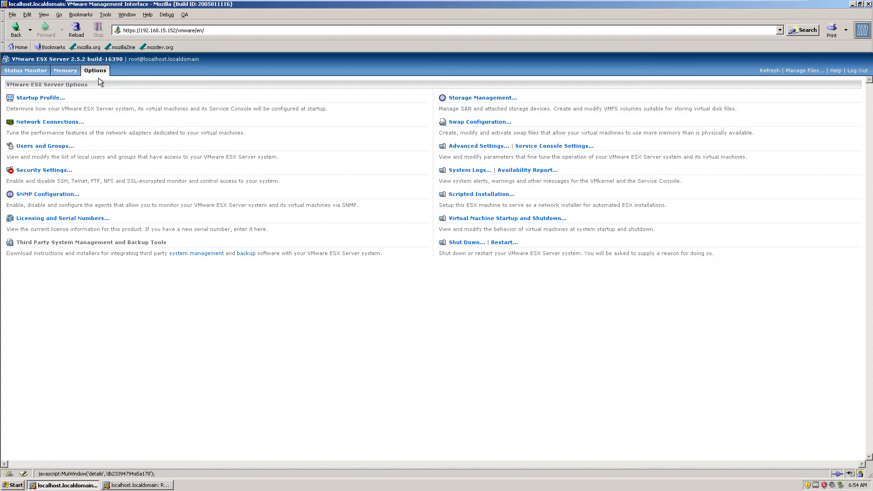
pyautogui.click(40, 71)
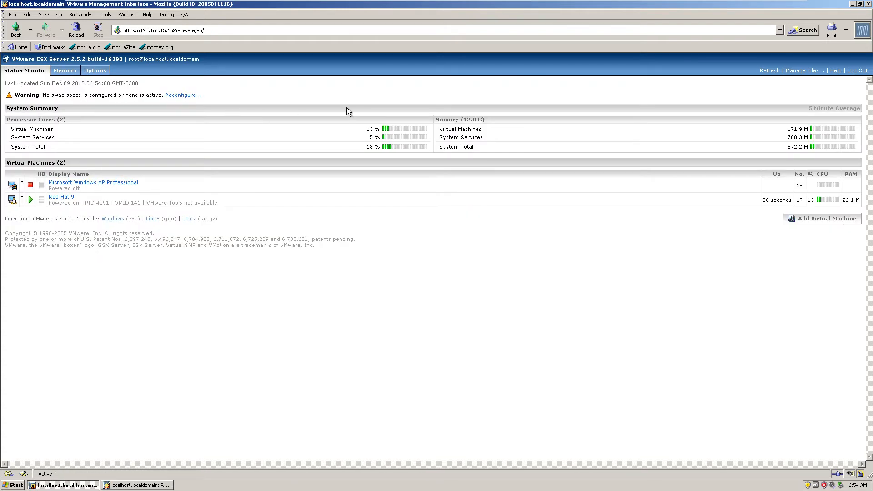
pyautogui.doubleClick(795, 130)
pyautogui.click(65, 70)
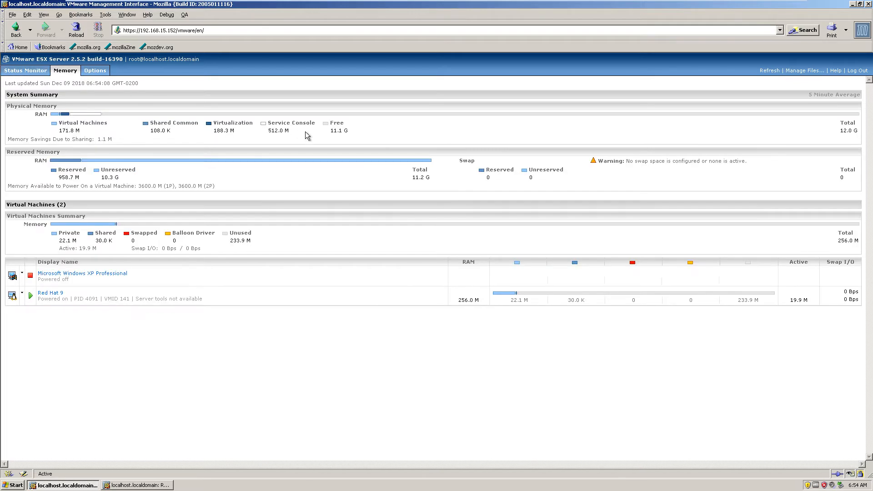
pyautogui.click(40, 72)
pyautogui.click(136, 486)
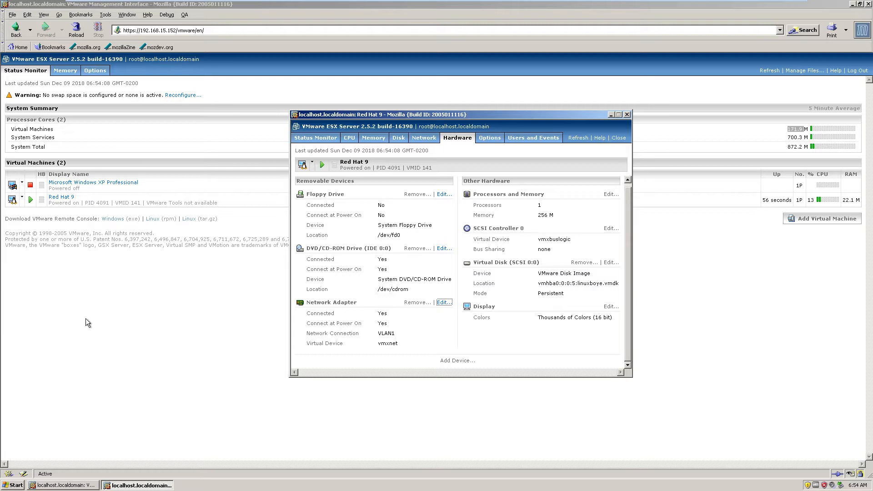
pyautogui.click(69, 485)
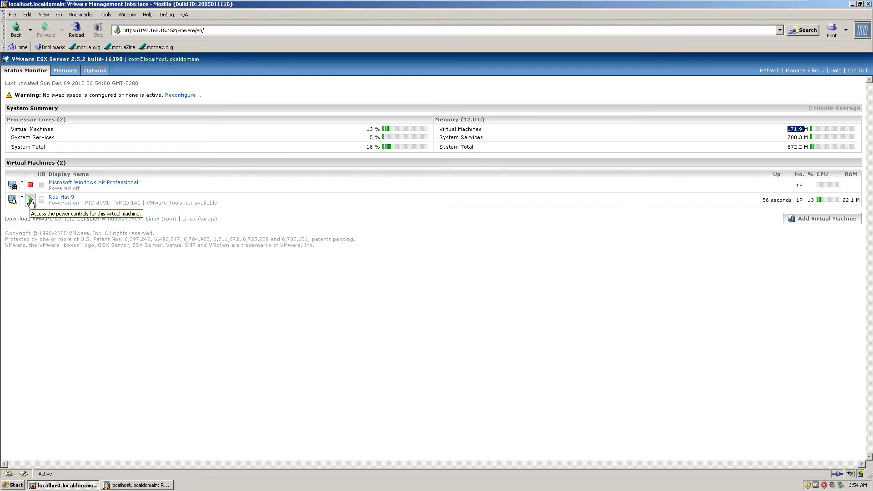
# - Bring up the Red Hat 9 details window, move it lower and review the machine's CPU, memory and status summary
pyautogui.click(137, 485)
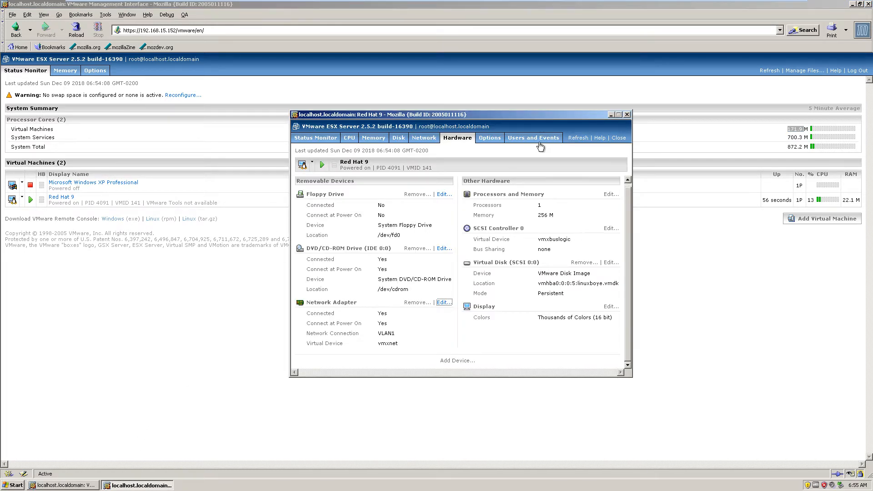
pyautogui.moveTo(454, 118); pyautogui.dragTo(452, 165)
pyautogui.click(347, 187)
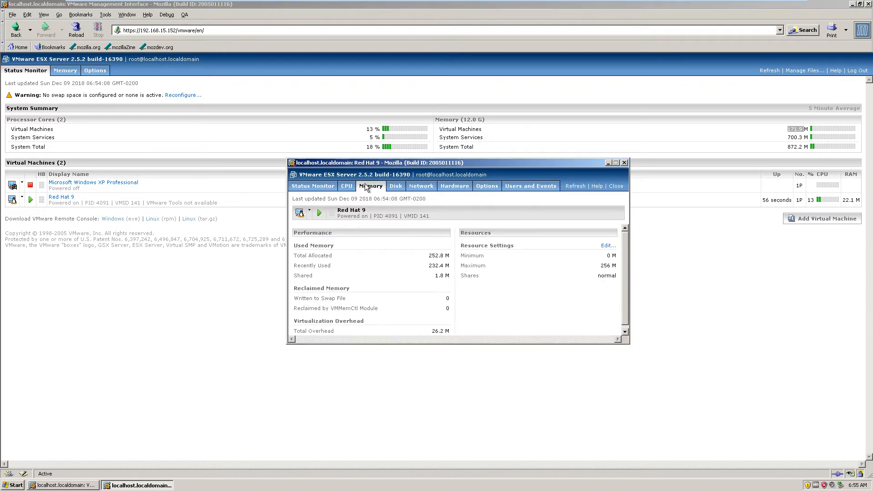
pyautogui.click(313, 186)
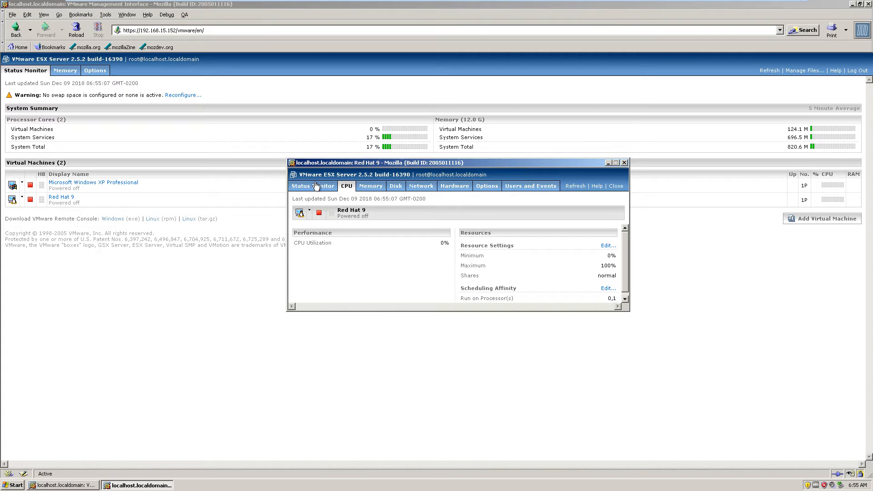
pyautogui.scroll(-1, 544, 250)
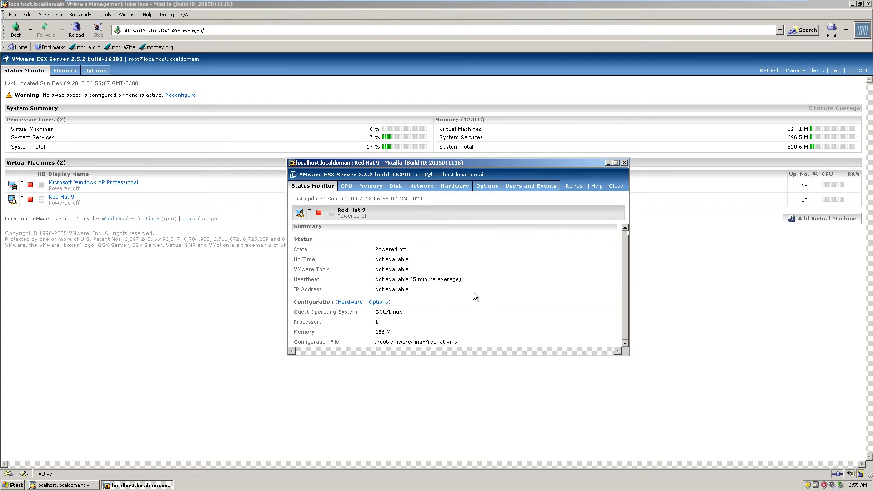
# - Review the Red Hat 9 machine's network, disk, hardware and options details, and close its details window
pyautogui.click(422, 187)
pyautogui.click(397, 187)
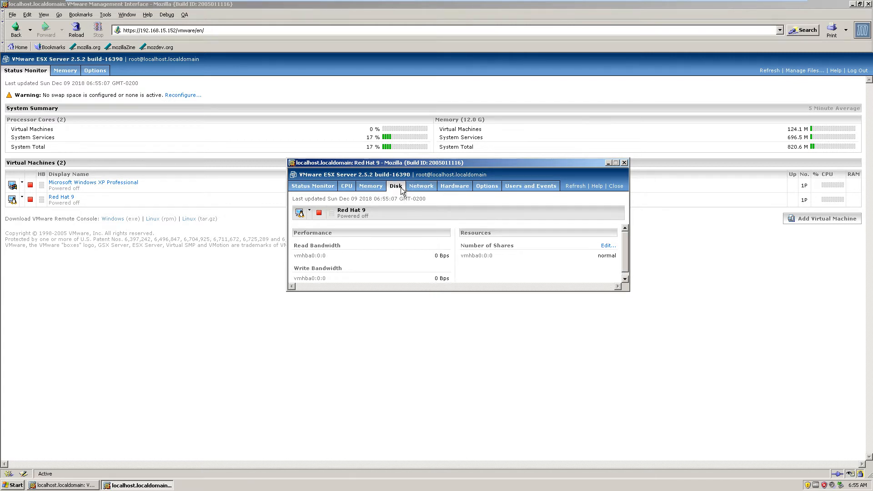
pyautogui.click(456, 187)
pyautogui.click(487, 189)
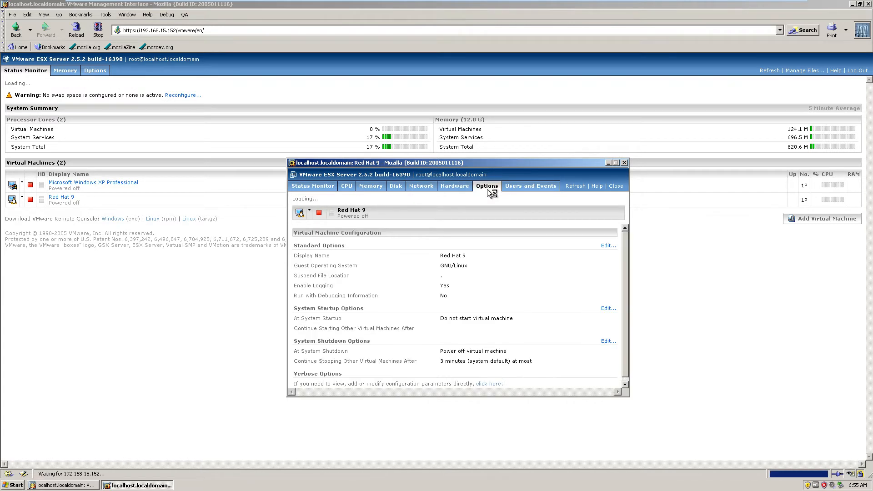
pyautogui.click(625, 163)
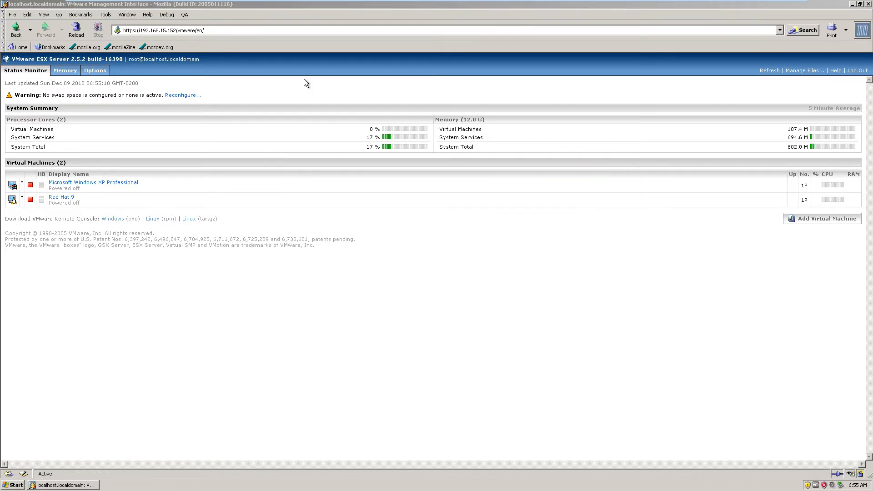
# - Open the ESX host's network connections and examine the outbound adapters of the Network1 and LAN virtual switches
pyautogui.click(65, 70)
pyautogui.click(89, 70)
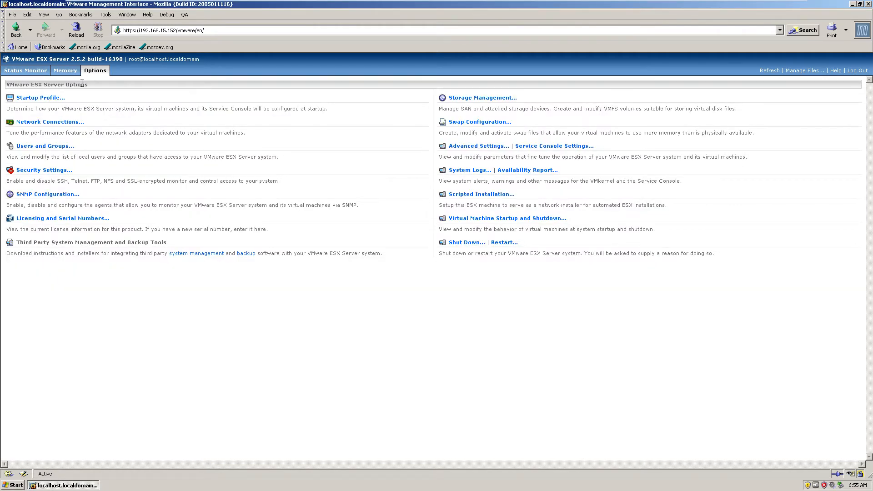
pyautogui.click(66, 122)
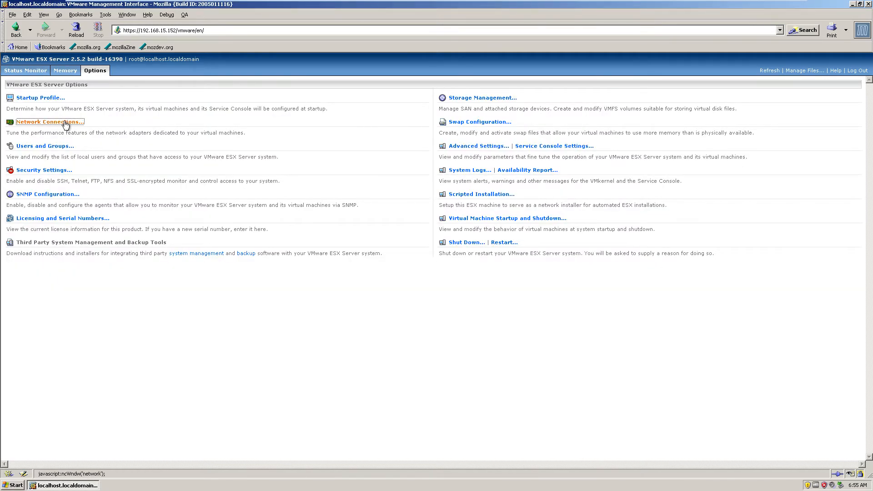
pyautogui.click(134, 194)
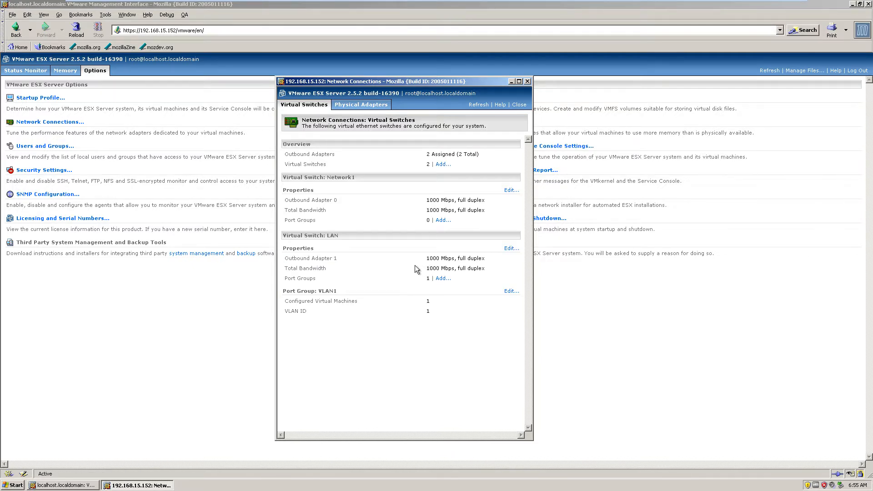
pyautogui.moveTo(297, 200); pyautogui.dragTo(338, 202)
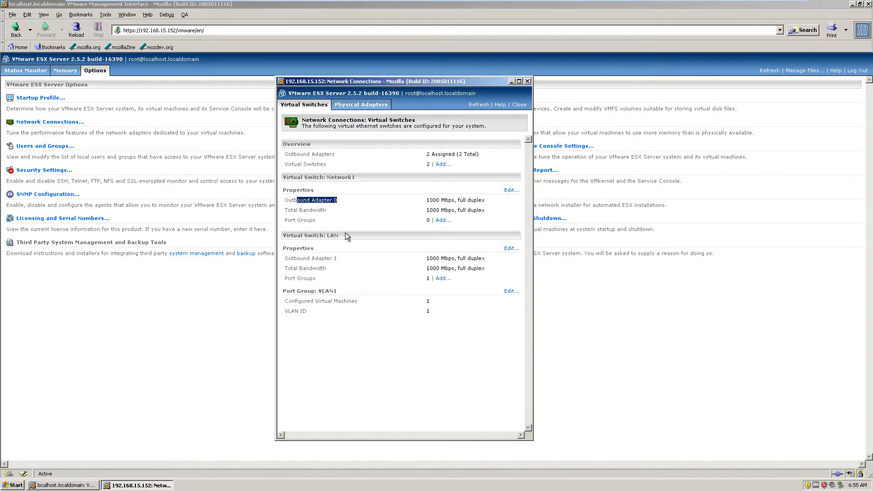
pyautogui.click(341, 262)
# - Add port group VLAN2 with VLAN ID 1 to the Network1 virtual switch, review the switches and close the network connections
pyautogui.click(442, 221)
pyautogui.moveTo(456, 166); pyautogui.dragTo(395, 165)
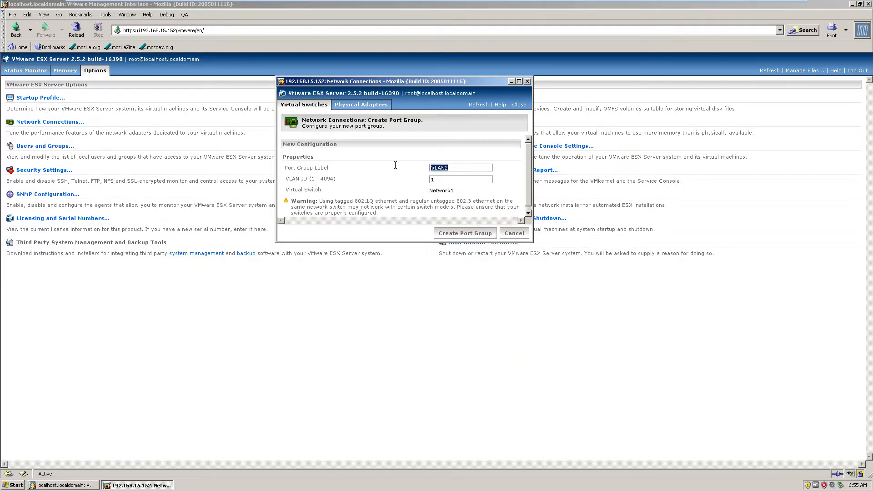
pyautogui.click(462, 234)
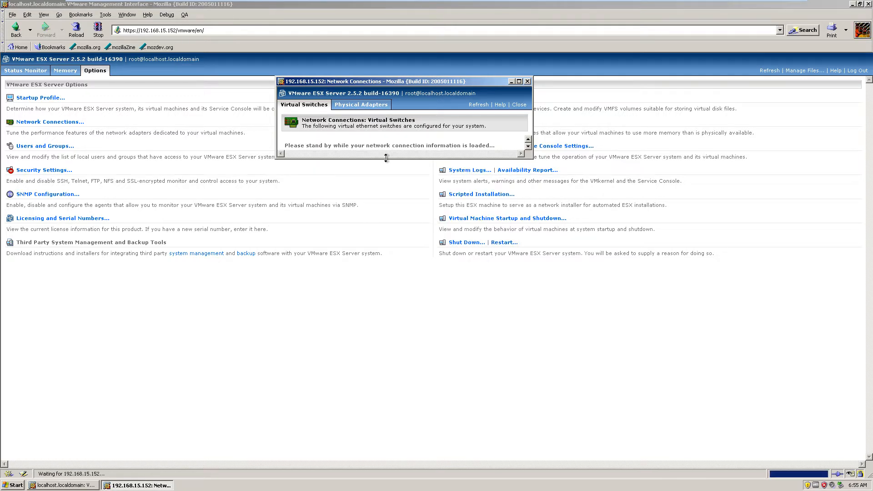
pyautogui.moveTo(389, 156); pyautogui.dragTo(389, 348)
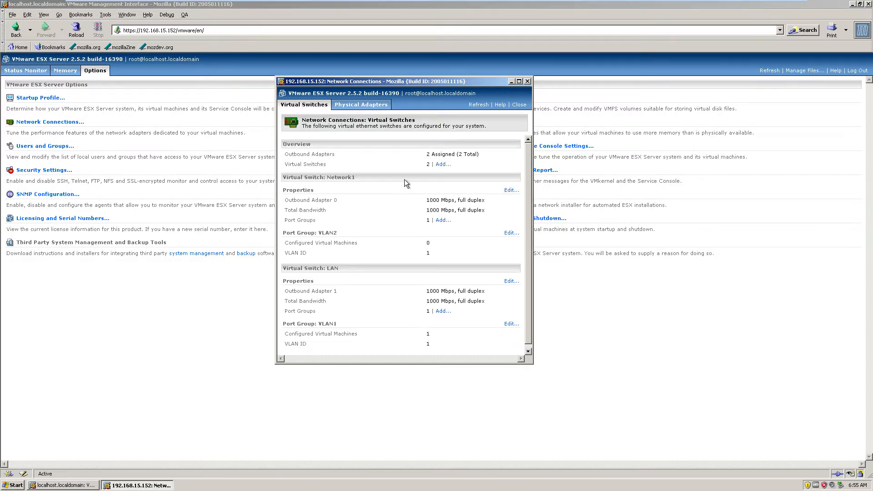
pyautogui.scroll(-1, 443, 248)
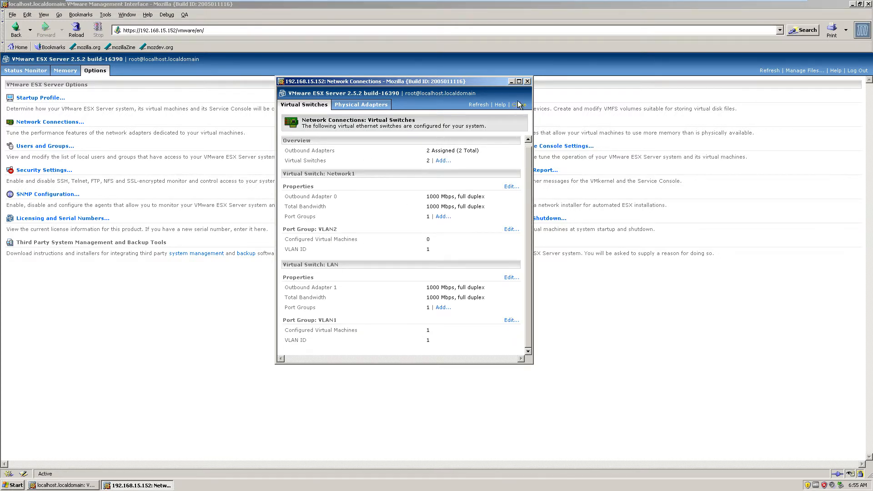
pyautogui.click(528, 81)
# - Return to the host's status monitor and open the Red Hat 9 machine's hardware configuration
pyautogui.click(45, 71)
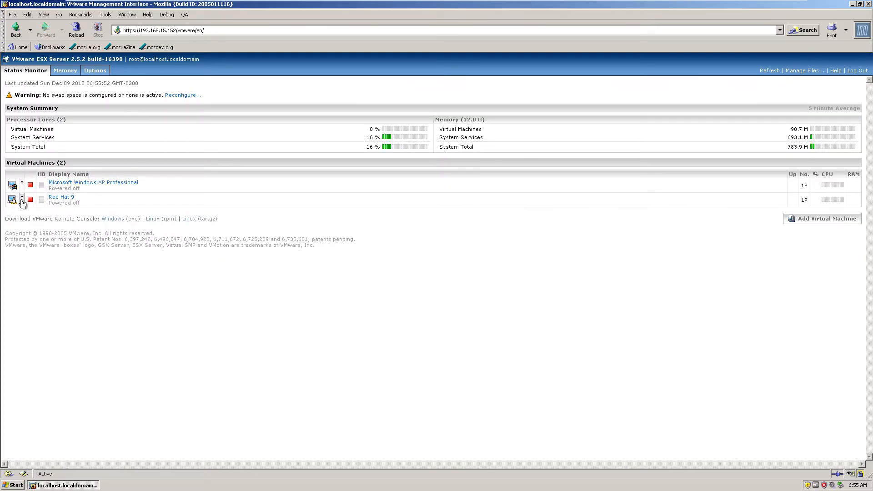
pyautogui.click(61, 197)
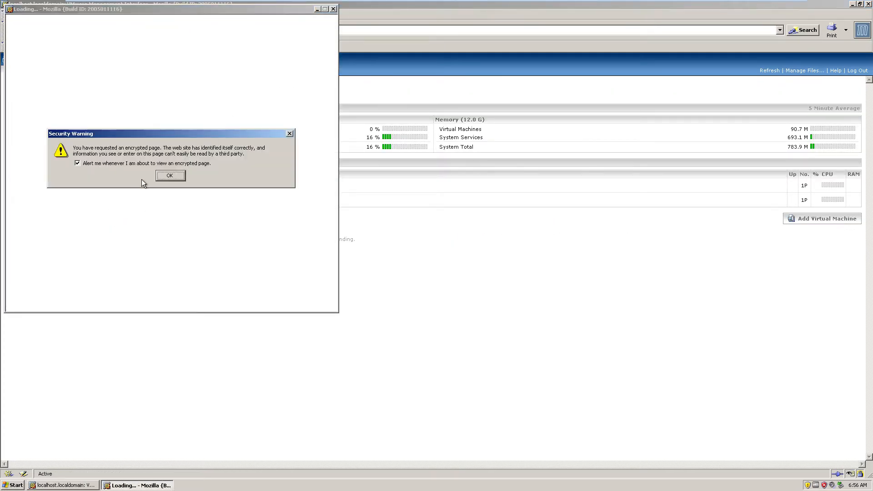
pyautogui.click(172, 176)
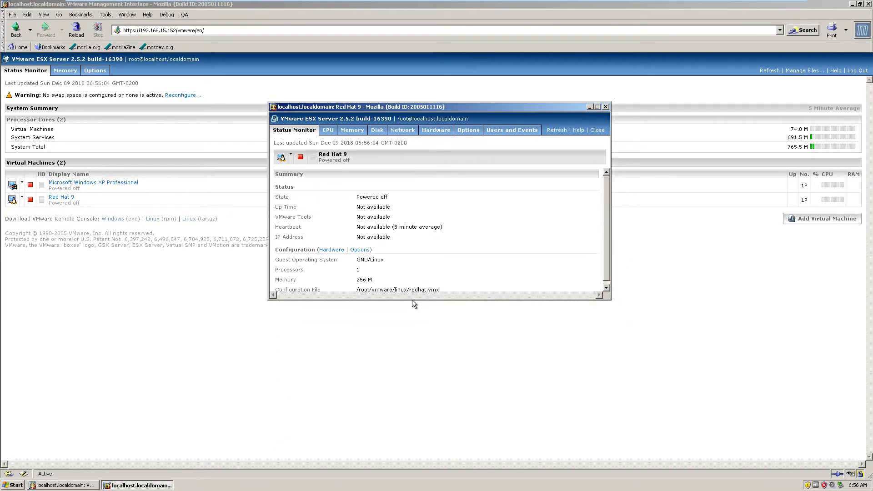
pyautogui.click(432, 132)
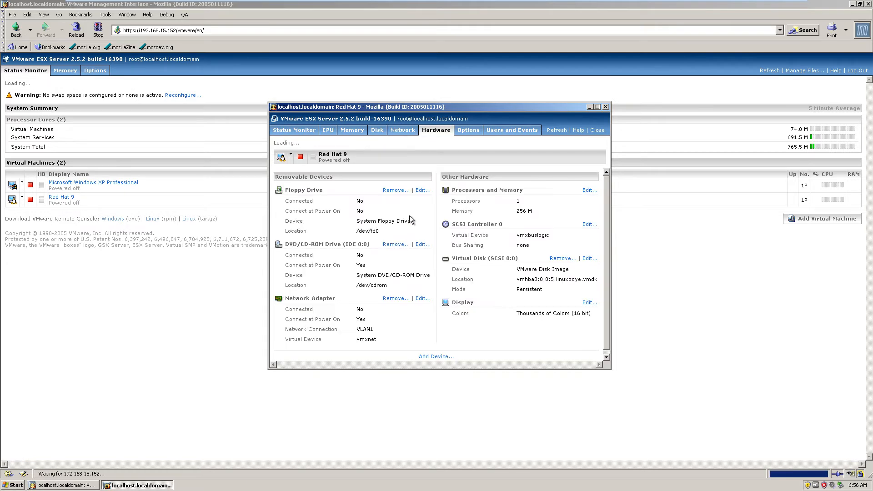
# - Set Red Hat 9's network adapter to the VLAN2 connection and the vlance virtual device, and close the details window
pyautogui.click(420, 299)
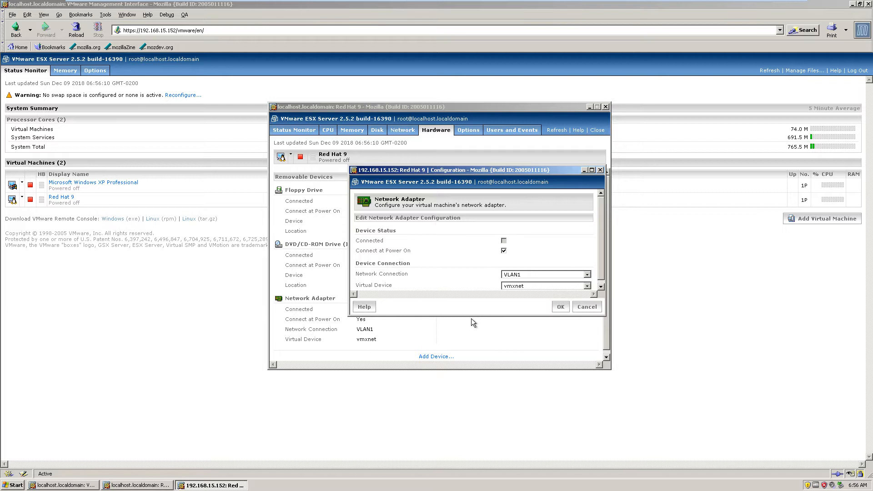
pyautogui.scroll(-1, 586, 258)
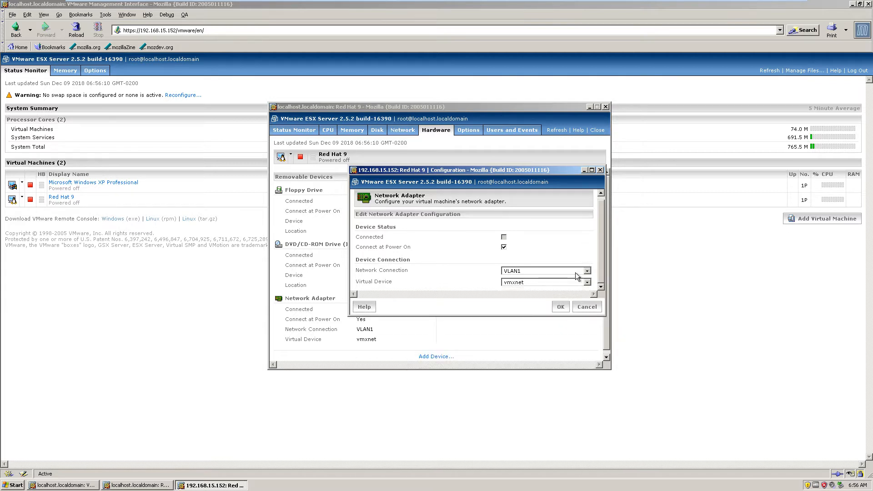
pyautogui.click(564, 284)
pyautogui.click(558, 288)
pyautogui.click(530, 271)
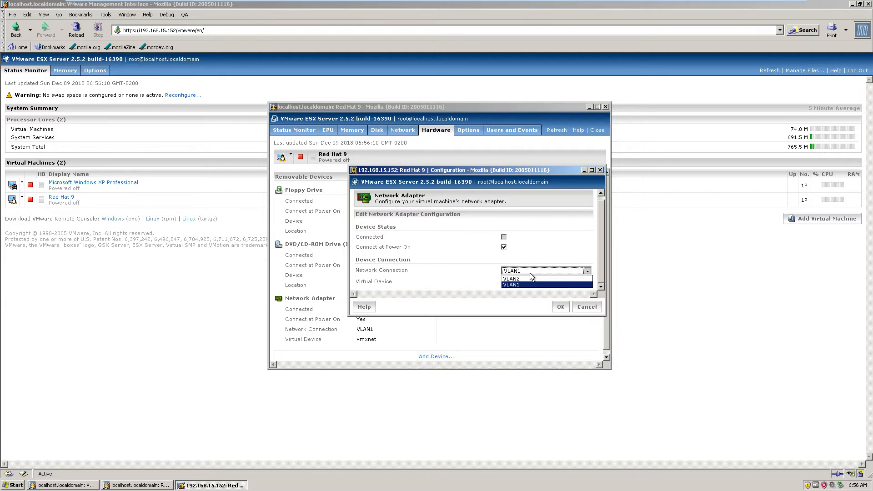
pyautogui.click(529, 285)
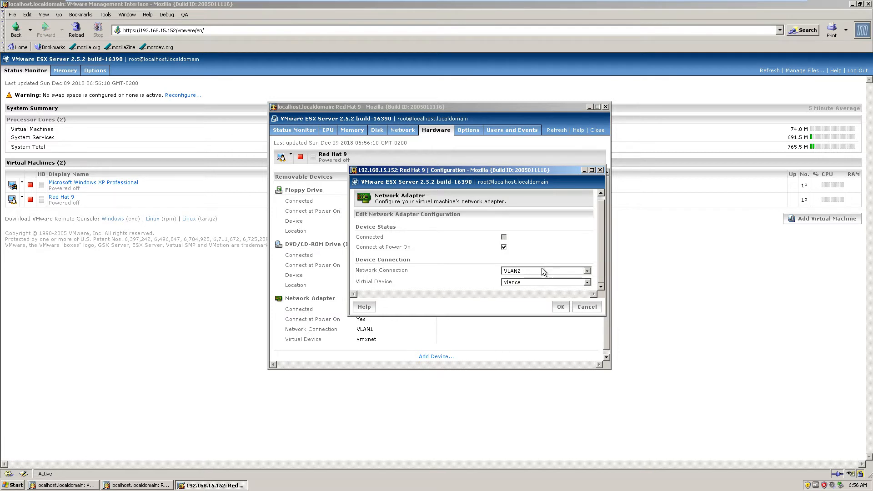
pyautogui.click(561, 307)
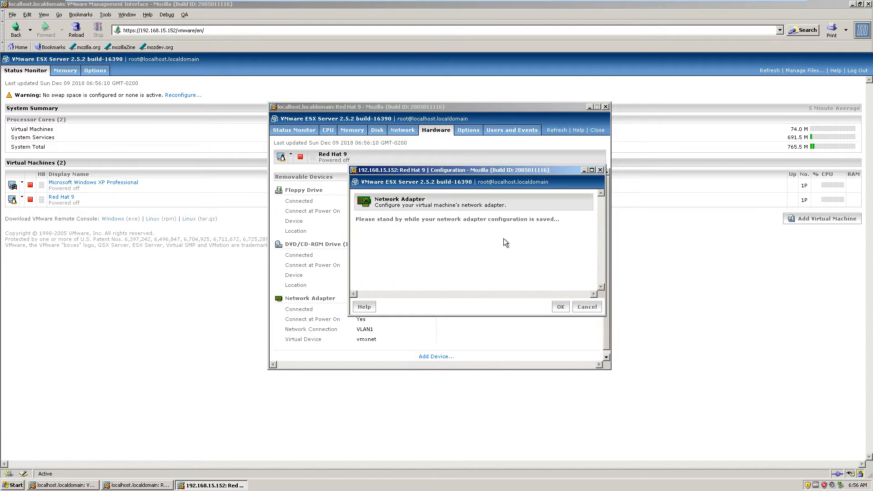
pyautogui.click(605, 107)
pyautogui.click(22, 198)
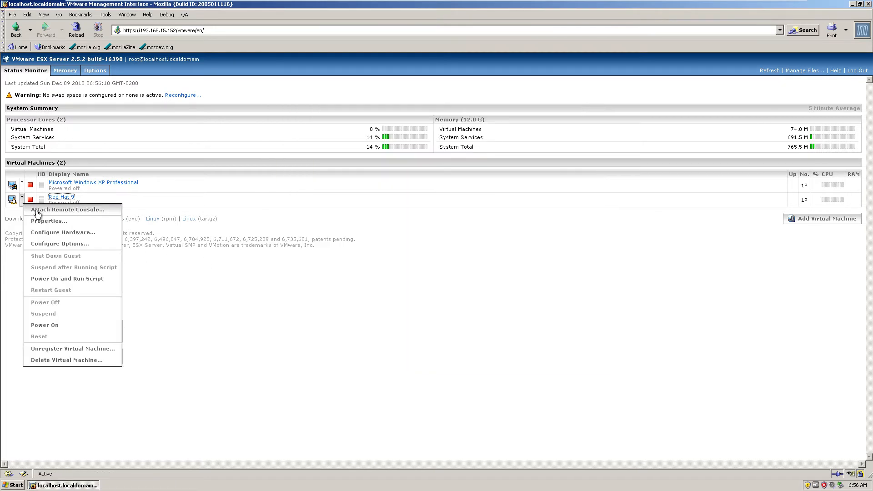
pyautogui.click(51, 210)
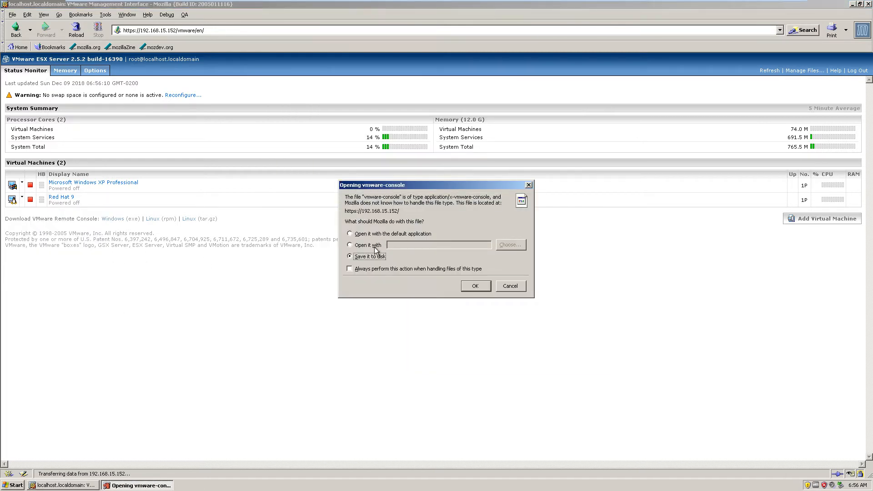
pyautogui.click(382, 249)
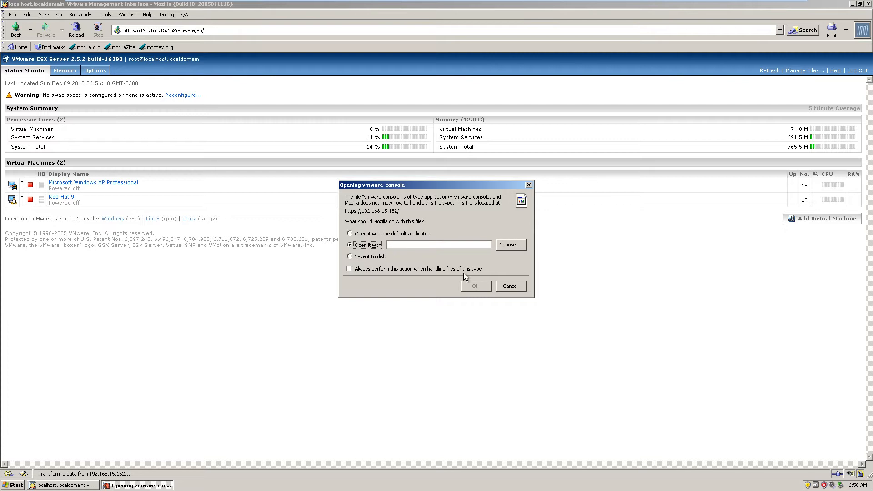
pyautogui.click(529, 185)
pyautogui.click(22, 196)
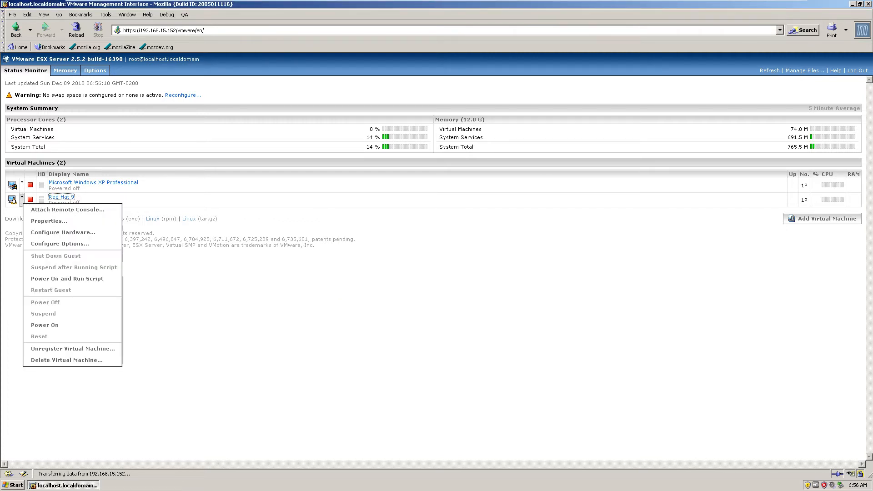
pyautogui.click(41, 210)
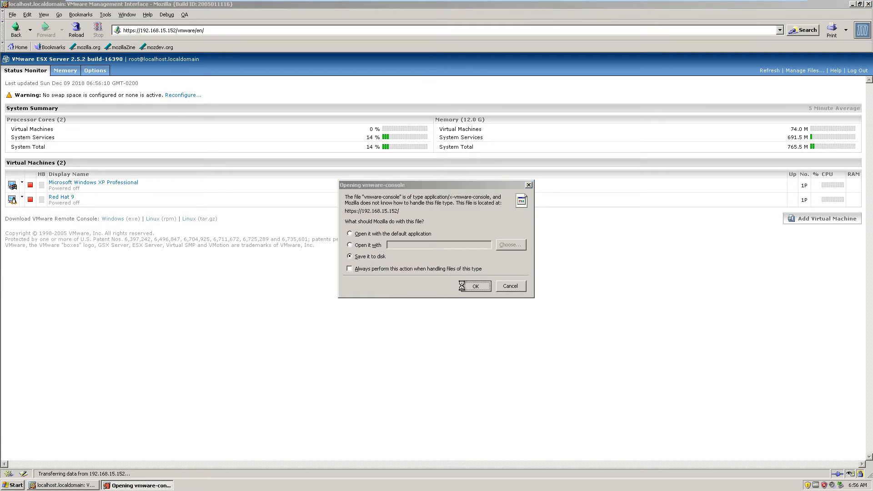
pyautogui.click(473, 286)
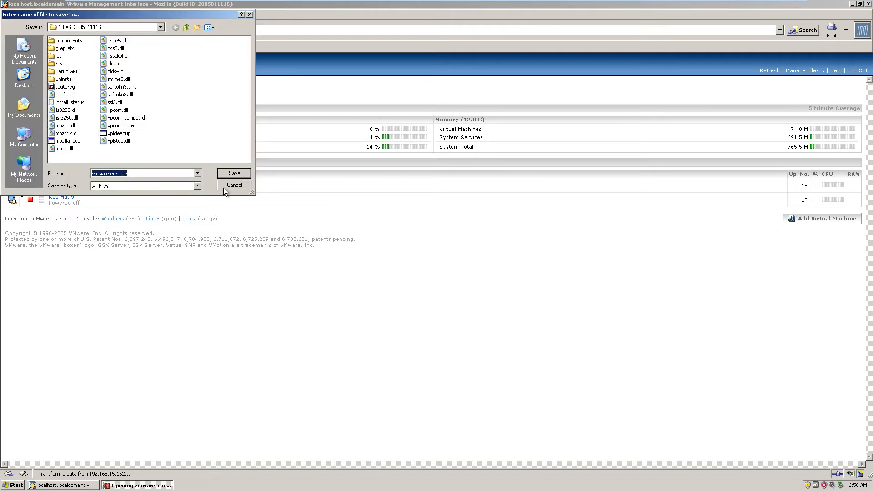
pyautogui.click(250, 14)
# - Try to attach Red Hat 9's remote console by opening the vmware-console file with Default Host Application
pyautogui.click(22, 197)
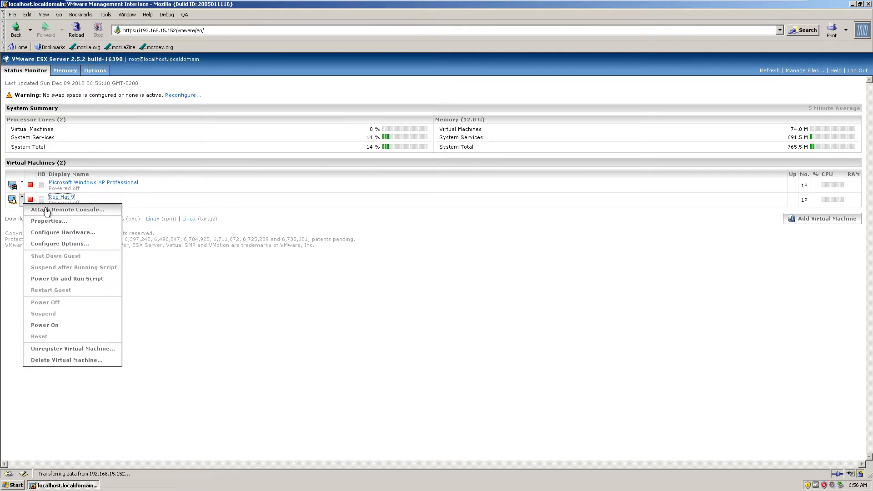
pyautogui.click(41, 210)
pyautogui.click(374, 235)
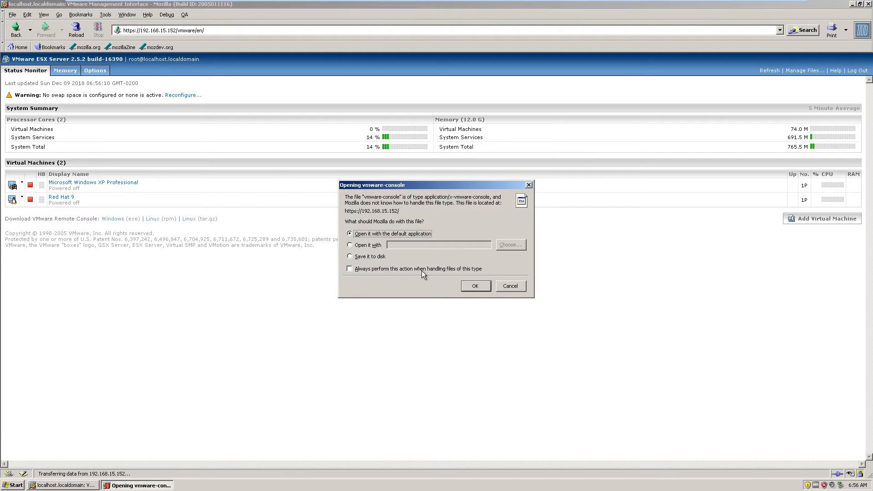
pyautogui.click(476, 287)
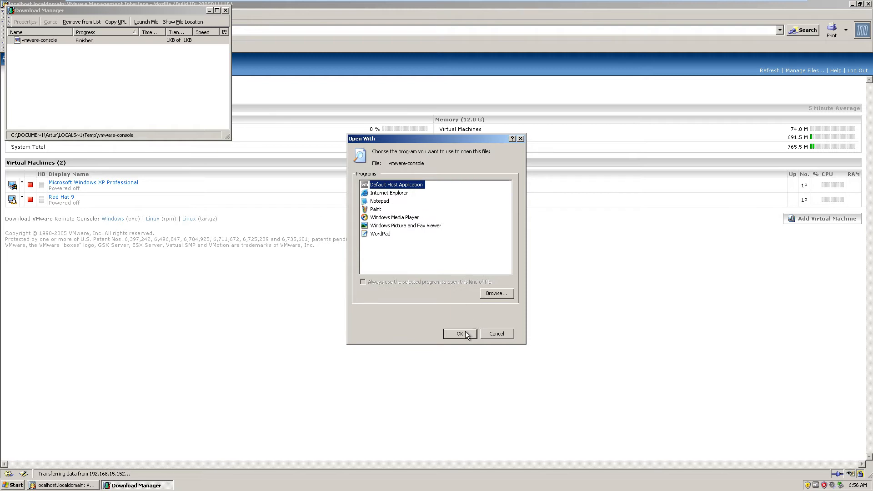
pyautogui.click(451, 335)
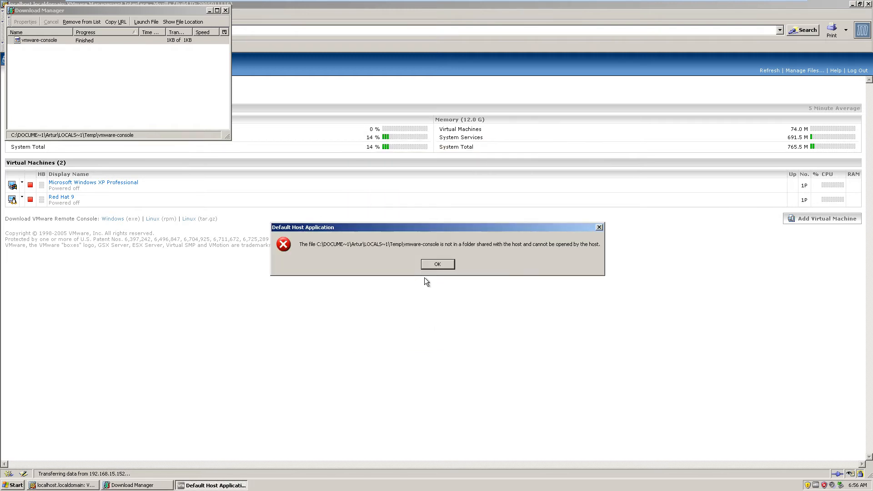
pyautogui.click(434, 266)
pyautogui.click(225, 10)
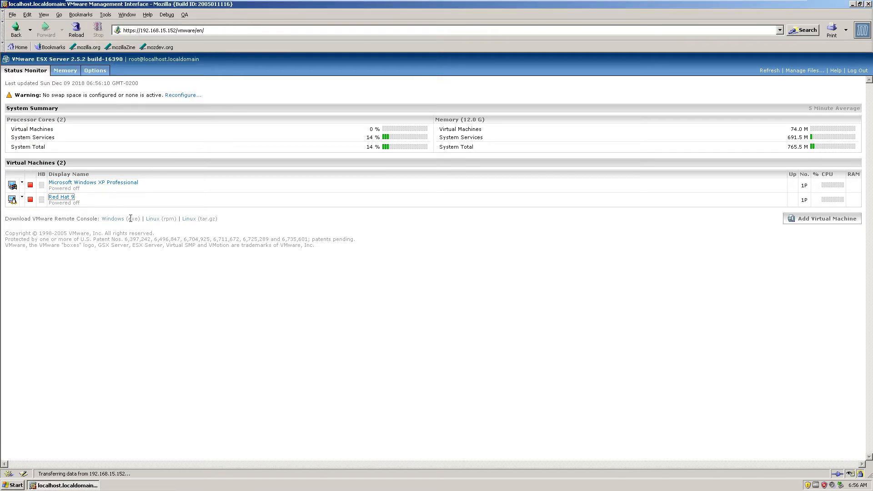
# - Launch VMware Remote Console and connect to the Red Hat 9 machine on 192.168.15.152 as root with the account password
pyautogui.click(7, 486)
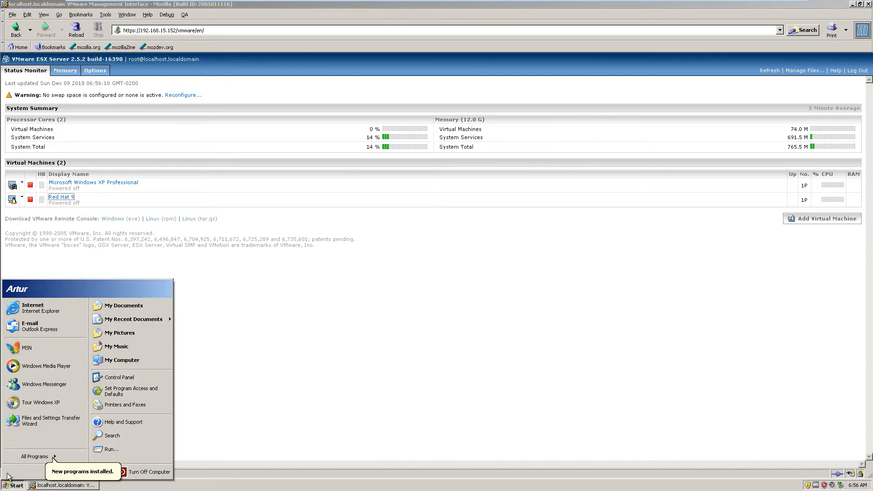
pyautogui.moveTo(37, 456)
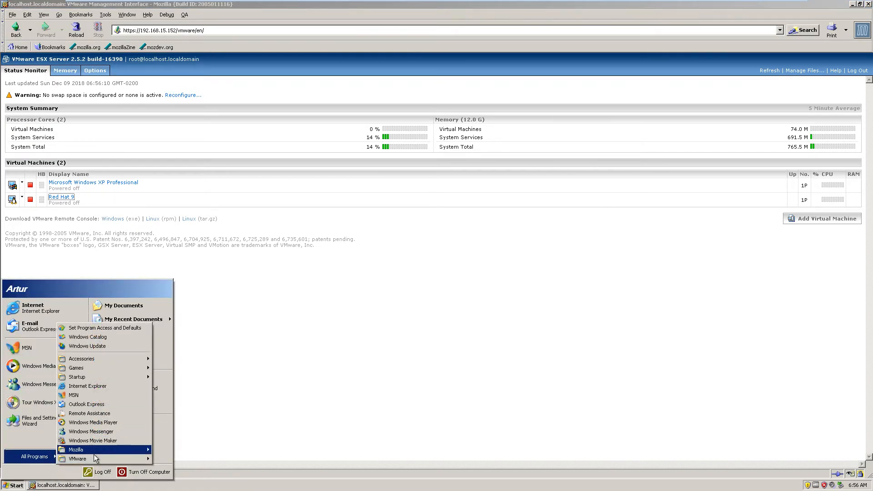
pyautogui.moveTo(94, 455)
pyautogui.click(191, 460)
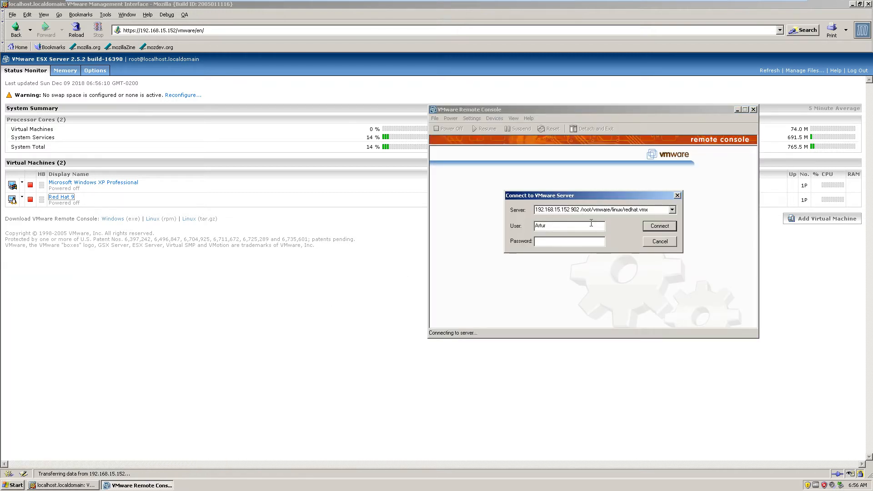
pyautogui.write('*********')
pyautogui.moveTo(558, 226); pyautogui.dragTo(434, 222)
pyautogui.write('root')
pyautogui.press('Return')
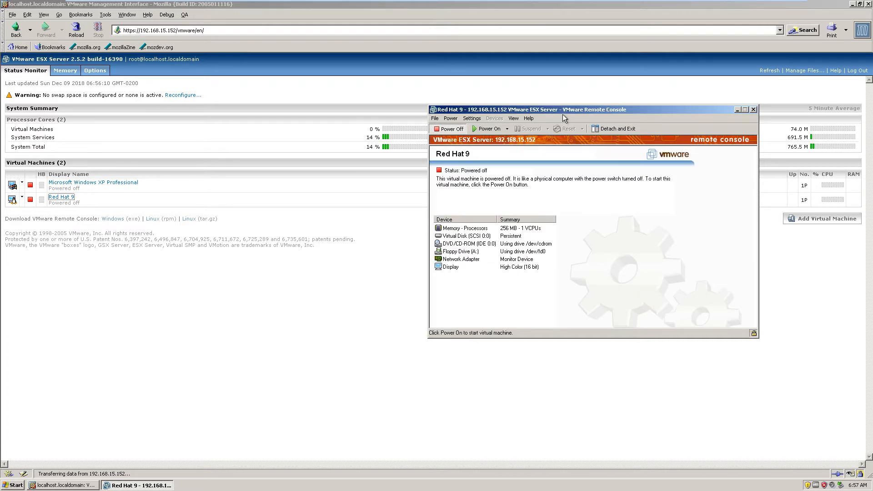
# - Move the remote console window nearer the screen centre and power on the Red Hat 9 machine
pyautogui.moveTo(564, 114); pyautogui.dragTo(523, 138)
pyautogui.click(420, 179)
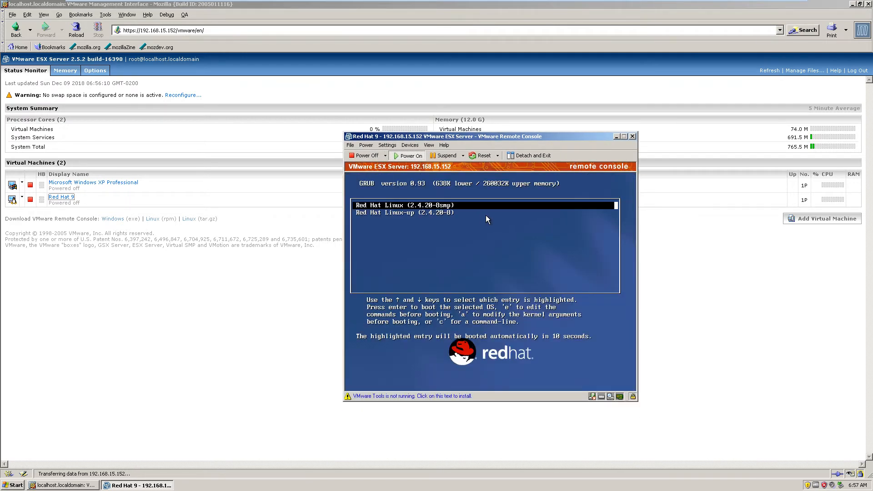
# - Boot Red Hat Linux (2.4.20-8smp) and configure the added PCnet32 LANCE network card in Kudzu, migrating the existing network configuration
pyautogui.click(486, 215)
pyautogui.press('Return')
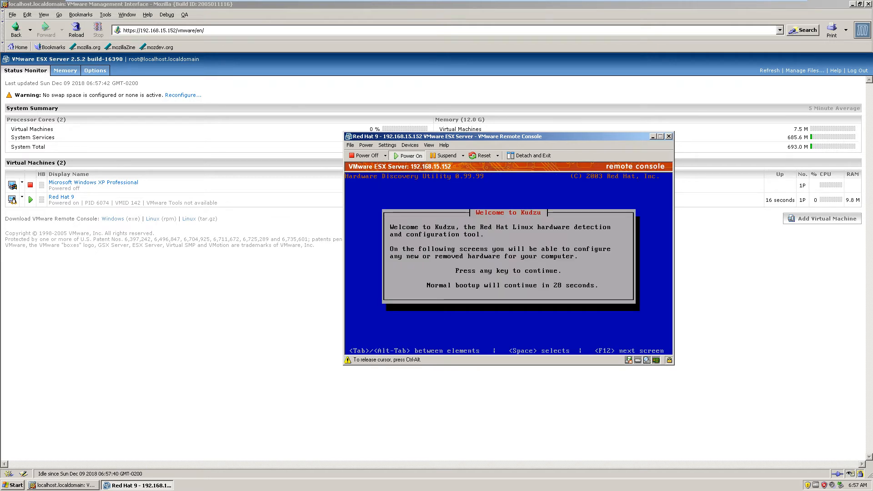
pyautogui.press('Return')
pyautogui.press('Tab')
pyautogui.hotkey('shift', 'Tab')
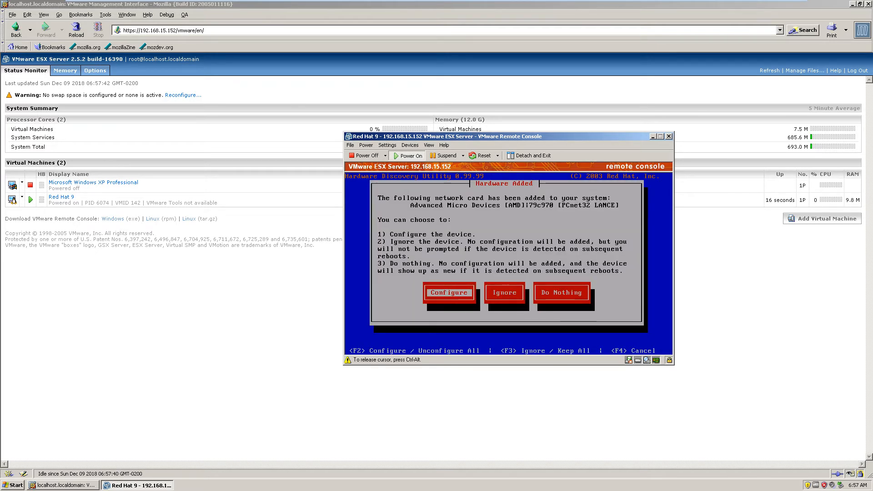
pyautogui.press('Return')
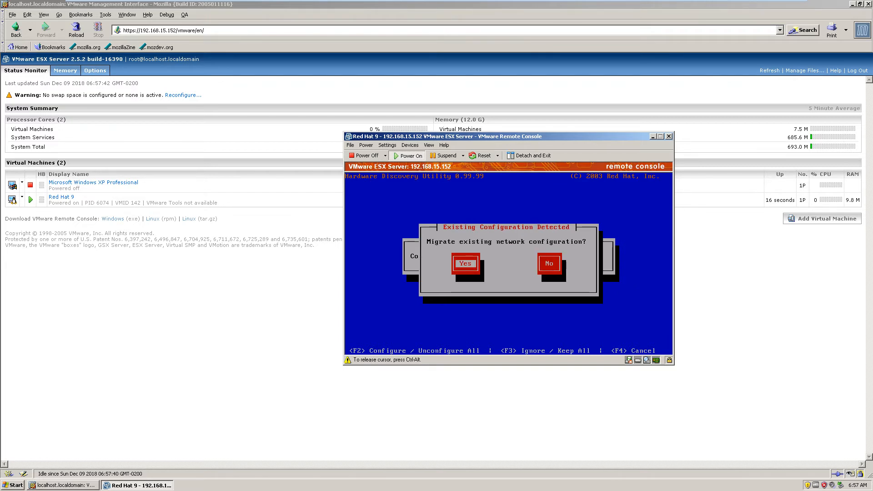
pyautogui.press('Return')
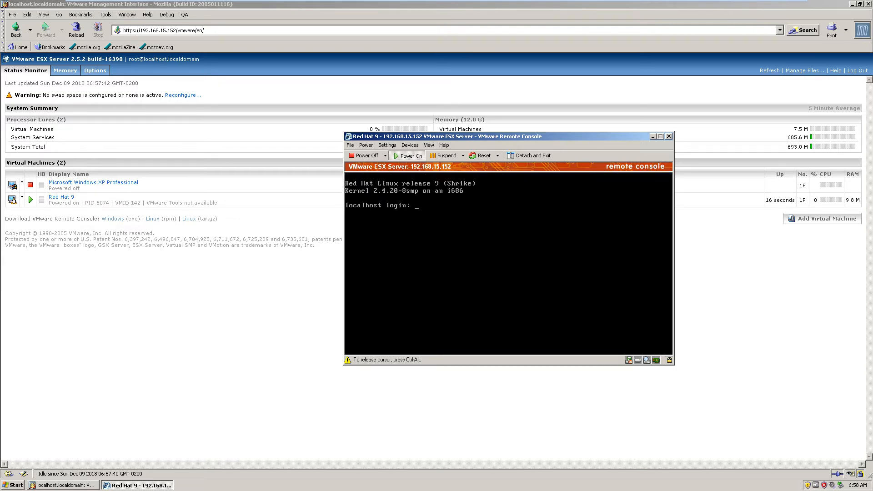
# - Log in to the Red Hat 9 console as root with the account password
pyautogui.write('root')
pyautogui.press('Return')
pyautogui.press('Return')
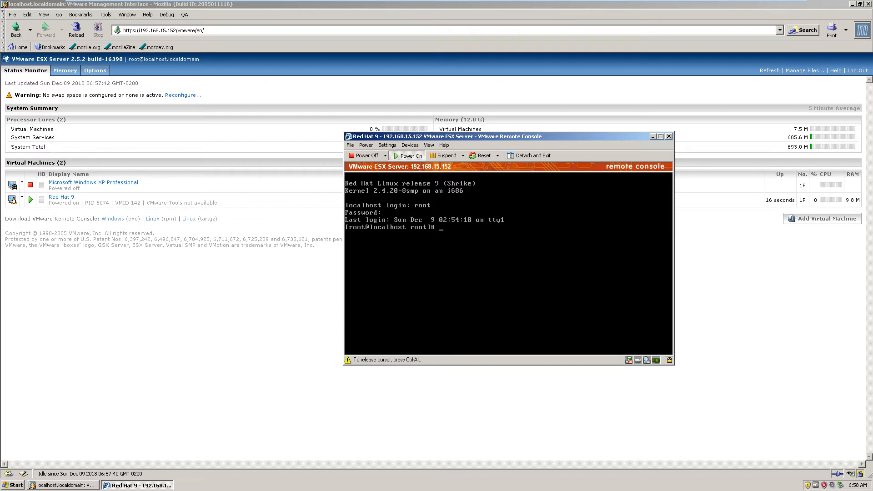
# - Run ifconfig in the Red Hat 9 console to check the network interfaces
pyautogui.write('ifconfig')
pyautogui.press('Return')
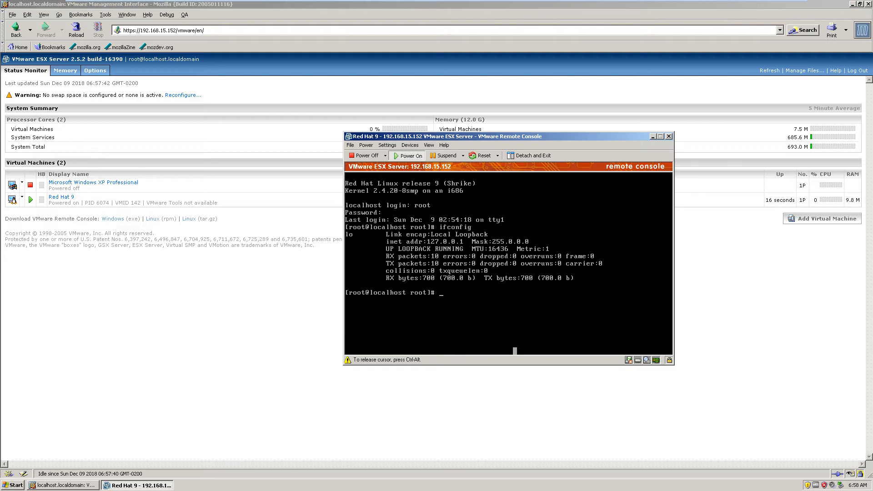
# - Release the cursor from the guest, power off the Red Hat 9 machine and close its remote console
pyautogui.hotkey('ctrl', 'alt')
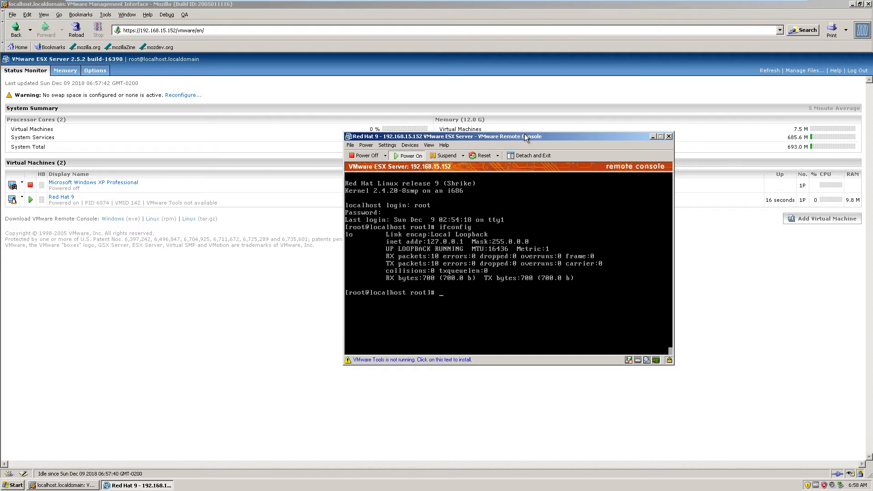
pyautogui.moveTo(525, 138); pyautogui.dragTo(478, 142)
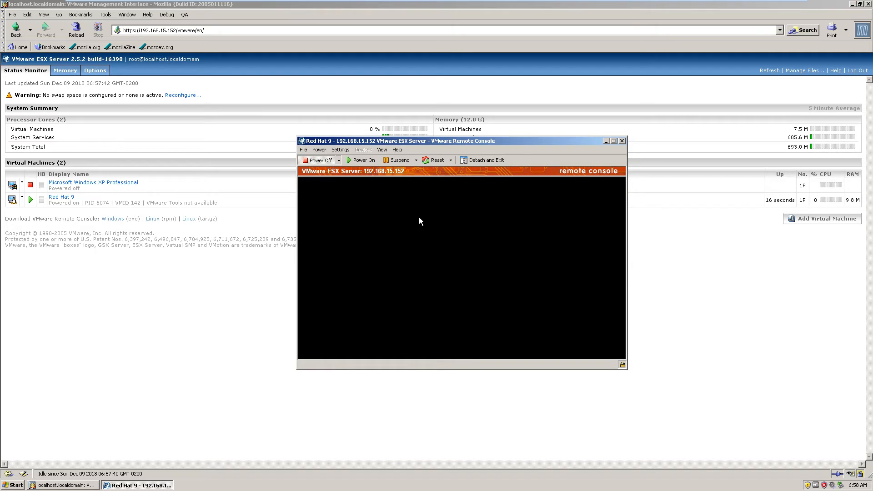
pyautogui.click(622, 141)
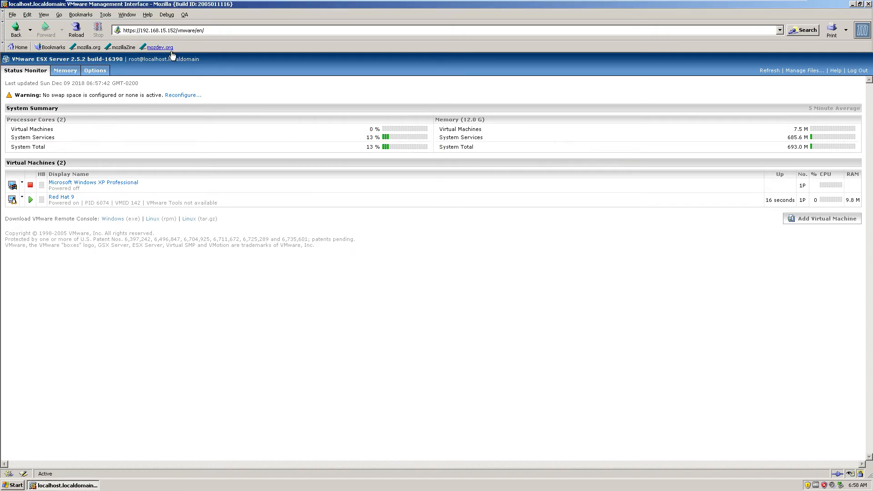
# - Examine the server's physical network adapters and Outbound Adapter 0's speed and duplex settings, cancelling the adapter edit
pyautogui.click(101, 73)
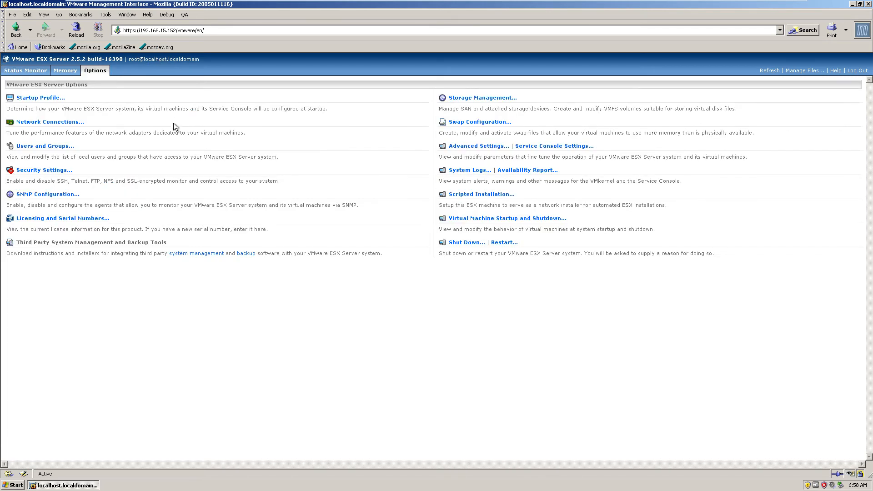
pyautogui.click(54, 122)
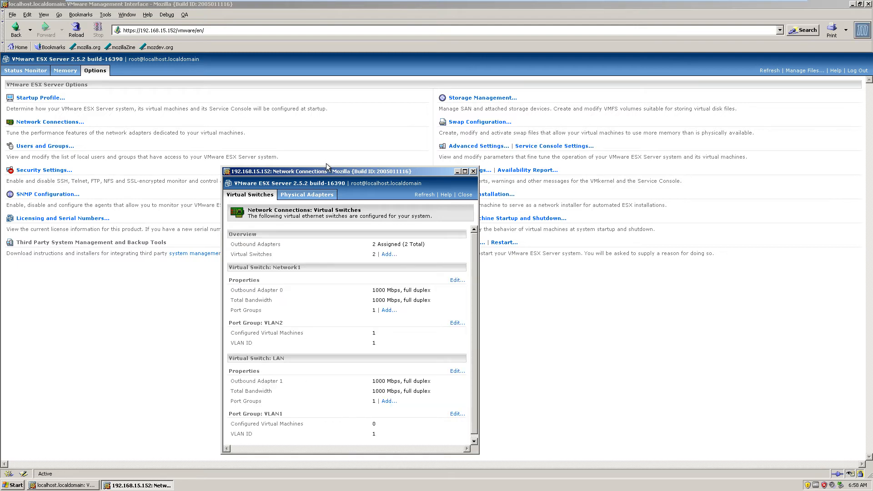
pyautogui.click(301, 201)
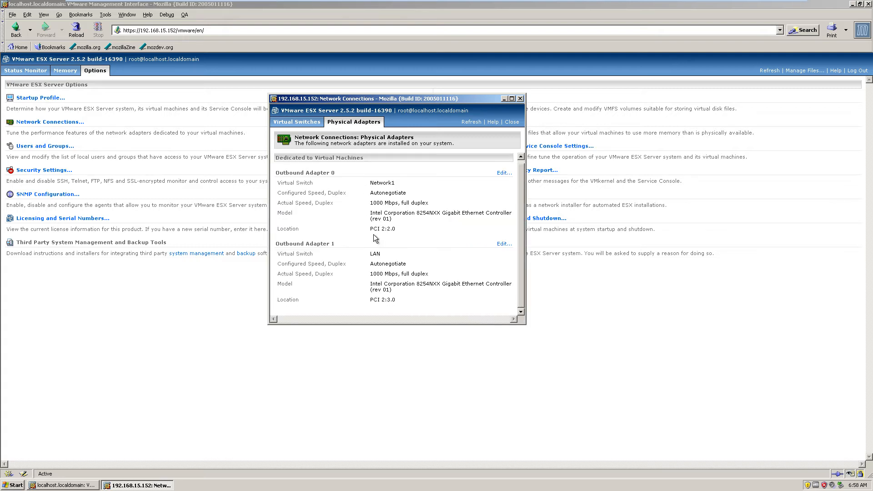
pyautogui.moveTo(373, 234)
pyautogui.mouseDown()
pyautogui.moveTo(422, 233)
pyautogui.moveTo(371, 235)
pyautogui.mouseUp()
pyautogui.click(504, 172)
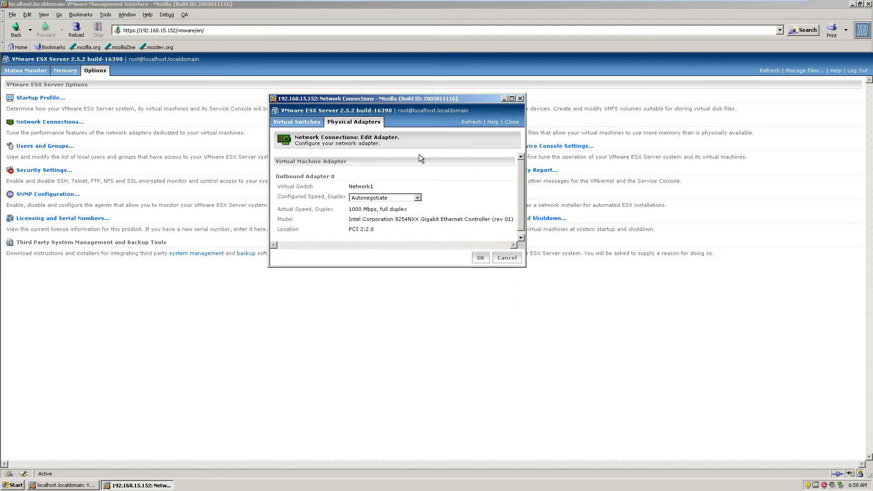
pyautogui.click(416, 199)
pyautogui.click(417, 199)
pyautogui.click(416, 199)
pyautogui.click(417, 199)
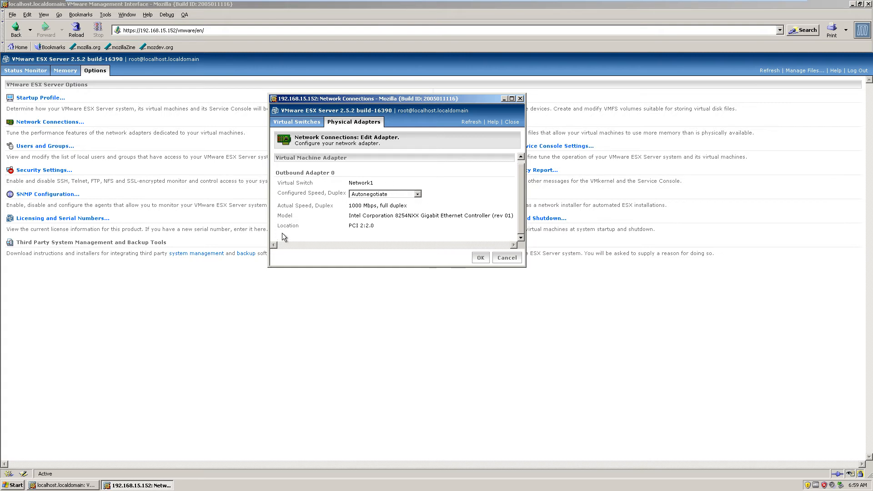
pyautogui.click(502, 257)
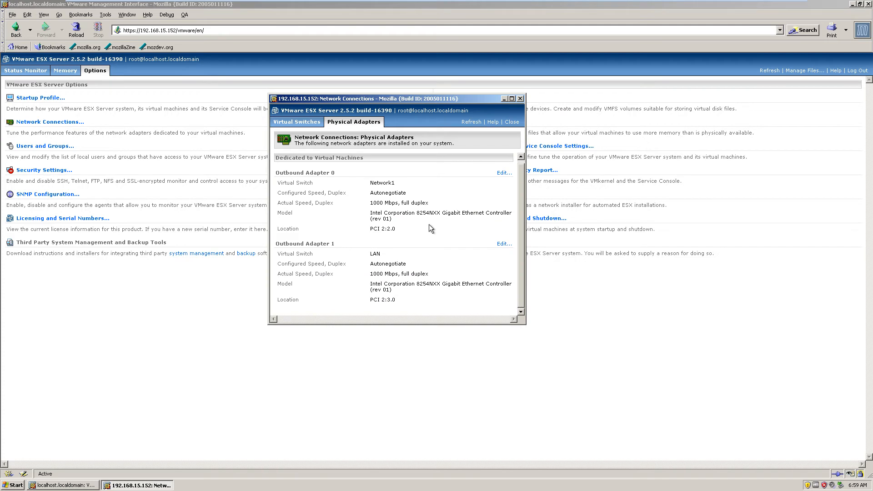
pyautogui.moveTo(385, 193); pyautogui.dragTo(449, 198)
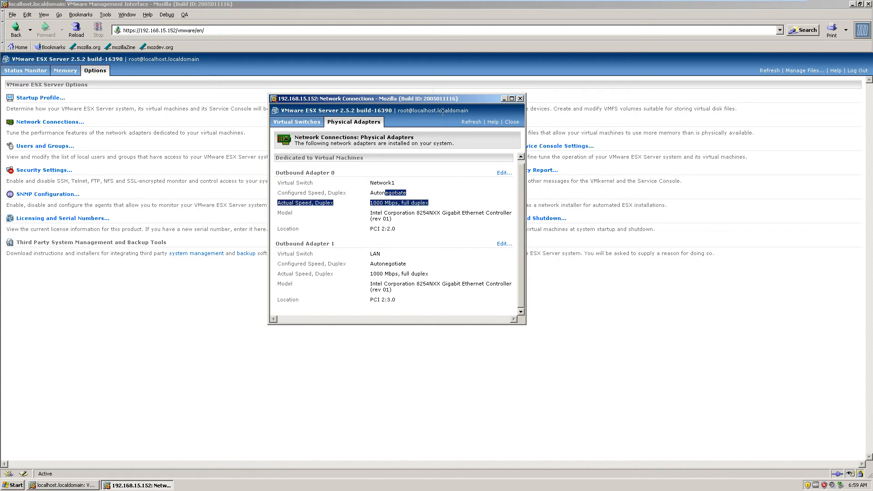
# - Create a virtual switch labelled Network69, transferring Outbound Adapter 0 from Network1 and Outbound Adapter 1 from LAN
pyautogui.click(304, 123)
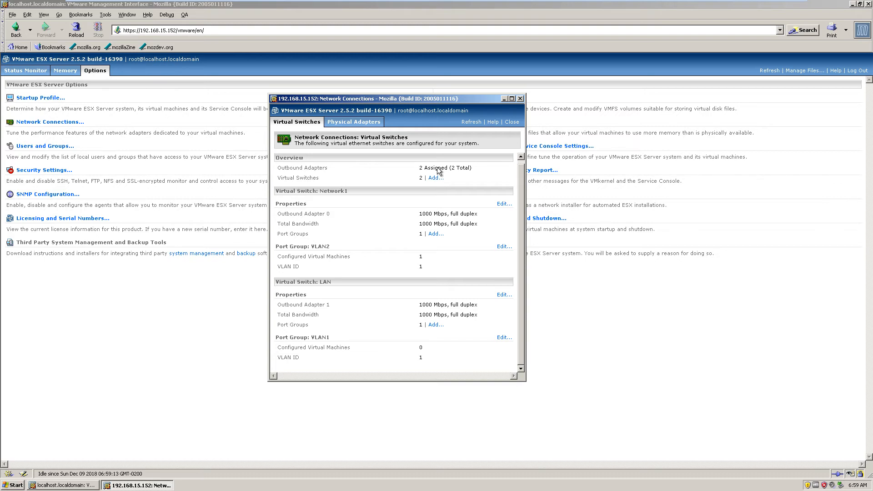
pyautogui.moveTo(406, 256); pyautogui.dragTo(451, 263)
pyautogui.click(450, 262)
pyautogui.click(433, 178)
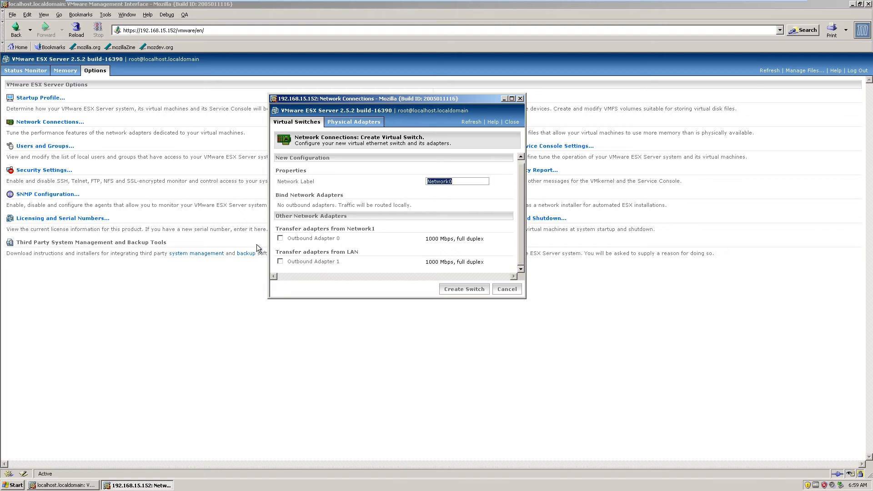
pyautogui.click(280, 237)
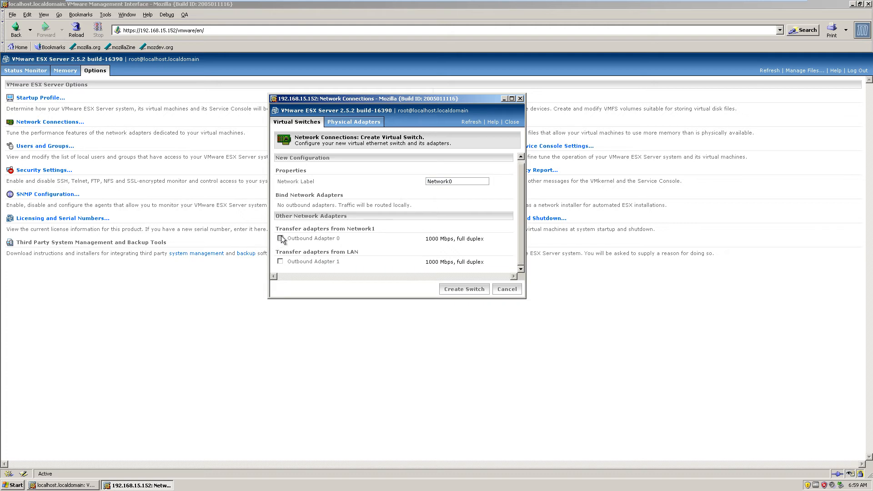
pyautogui.click(280, 262)
pyautogui.doubleClick(452, 180)
pyautogui.write('Netwsork')
pyautogui.press('BackSpace')
pyautogui.press('BackSpace')
pyautogui.press('BackSpace')
pyautogui.press('BackSpace')
pyautogui.write('ork69')
pyautogui.click(448, 291)
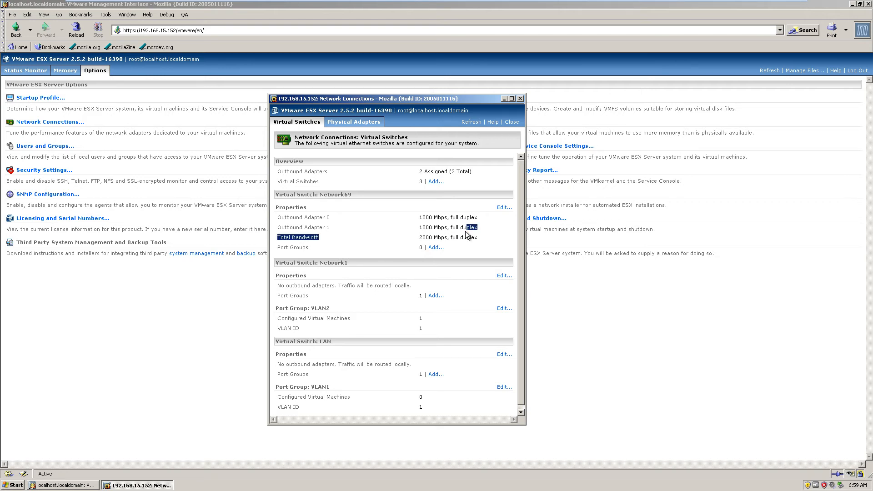
# - Create the port group VLAN3 with VLAN ID 13 on the Network69 virtual switch
pyautogui.scroll(-1, 405, 300)
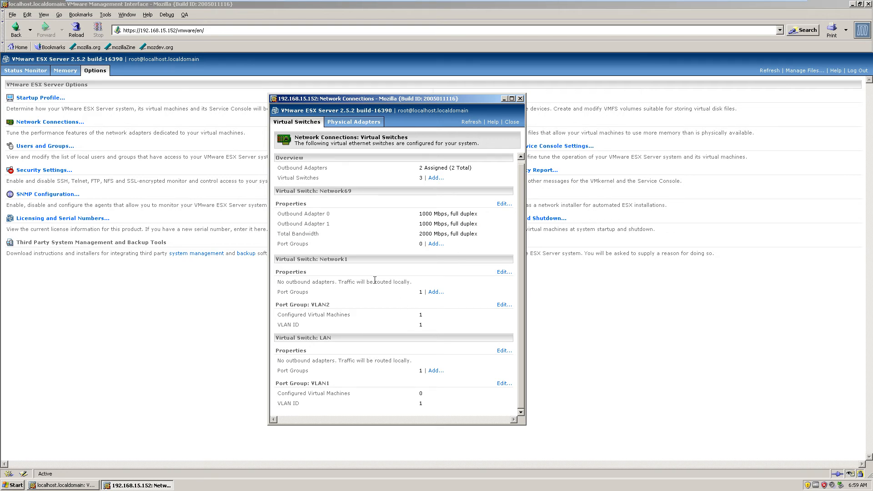
pyautogui.moveTo(419, 224); pyautogui.dragTo(486, 239)
pyautogui.click(485, 240)
pyautogui.click(436, 244)
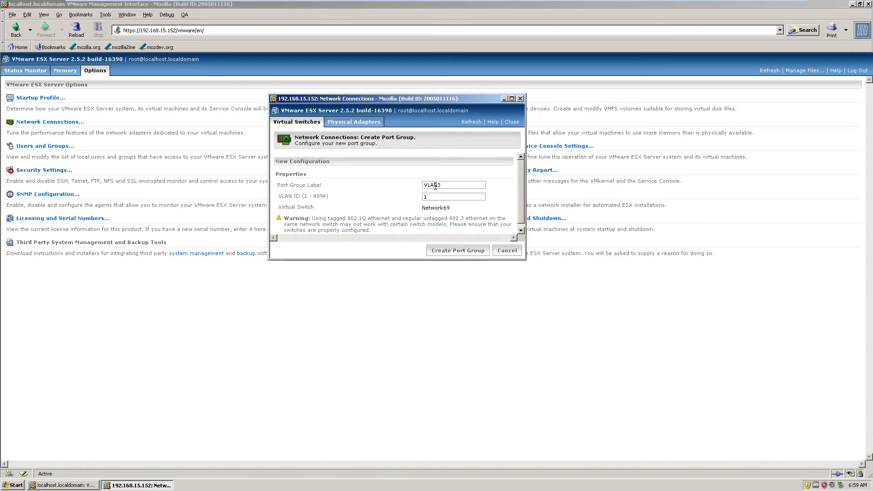
pyautogui.moveTo(441, 185); pyautogui.dragTo(403, 185)
pyautogui.press('Tab')
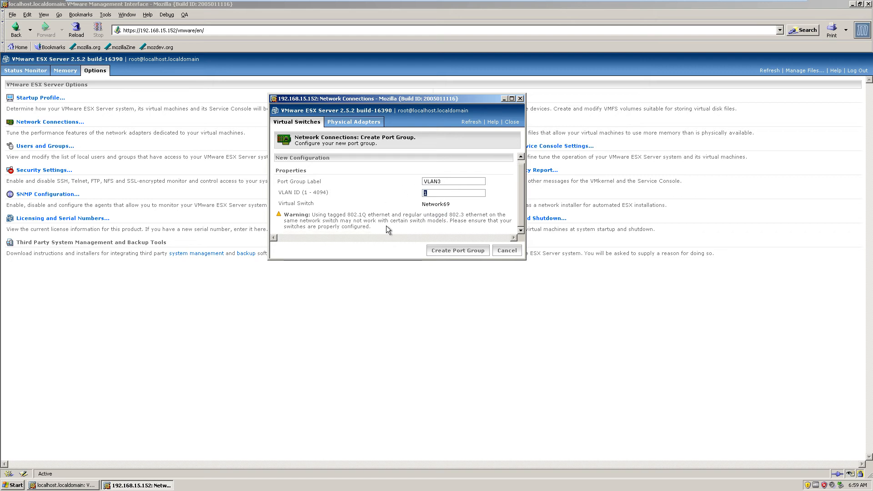
pyautogui.press('BackSpace')
pyautogui.write('13')
pyautogui.click(451, 249)
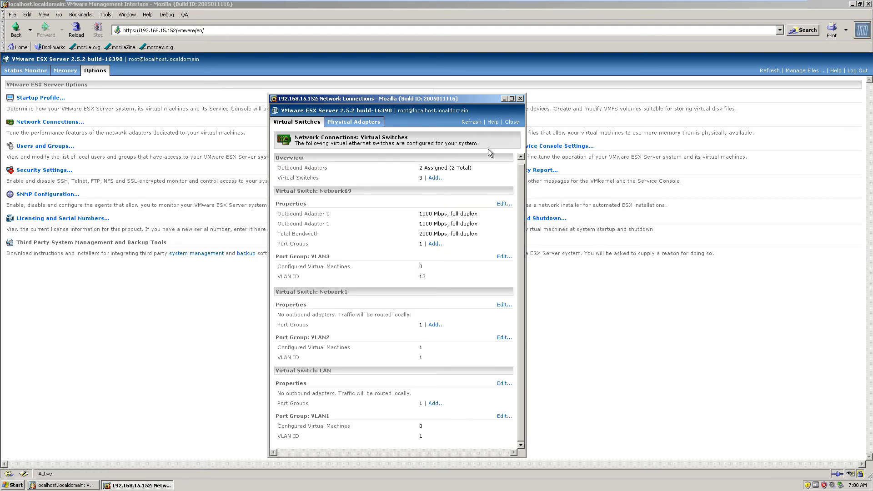
# - Close the Network Connections window and return to the server's status monitor
pyautogui.click(520, 98)
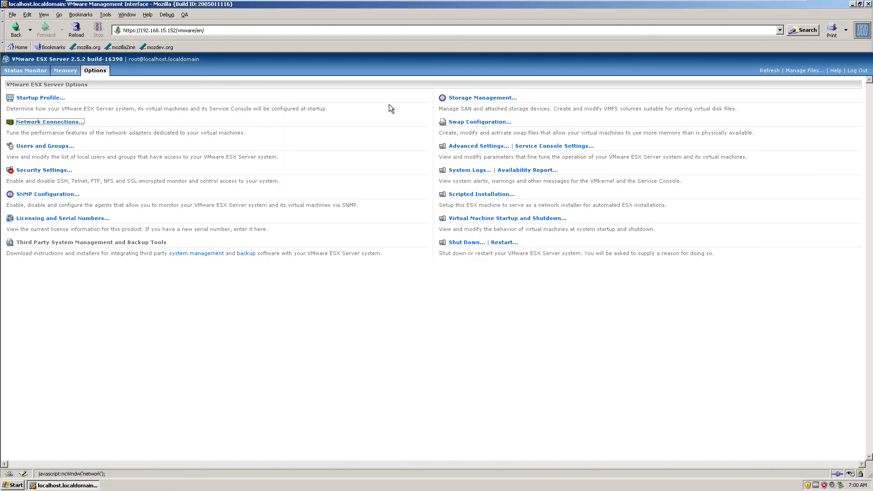
pyautogui.click(58, 71)
pyautogui.click(21, 72)
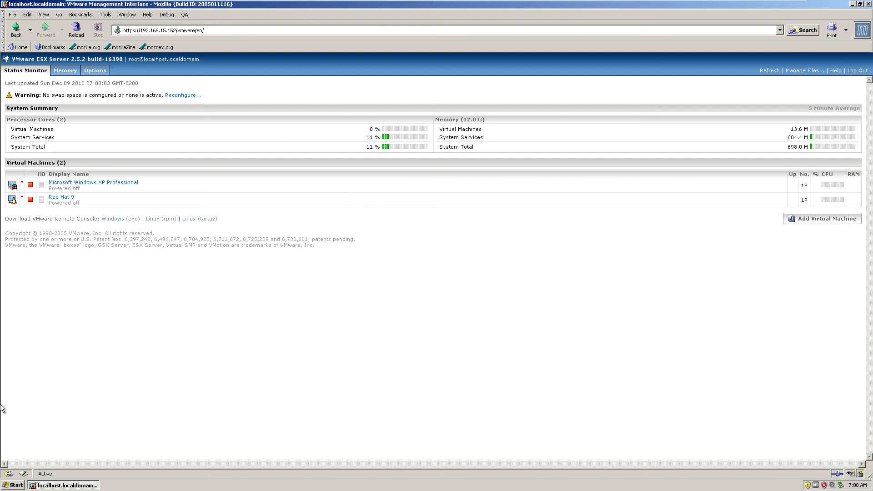
pyautogui.click(8, 489)
pyautogui.click(390, 283)
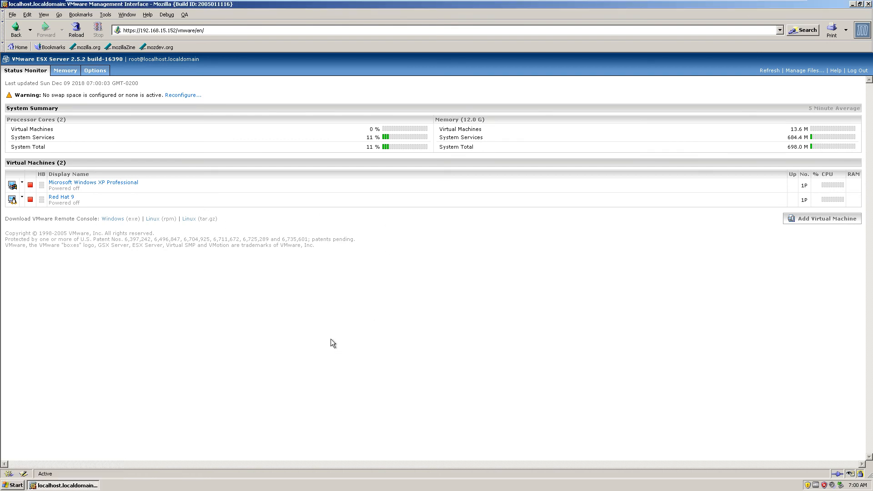